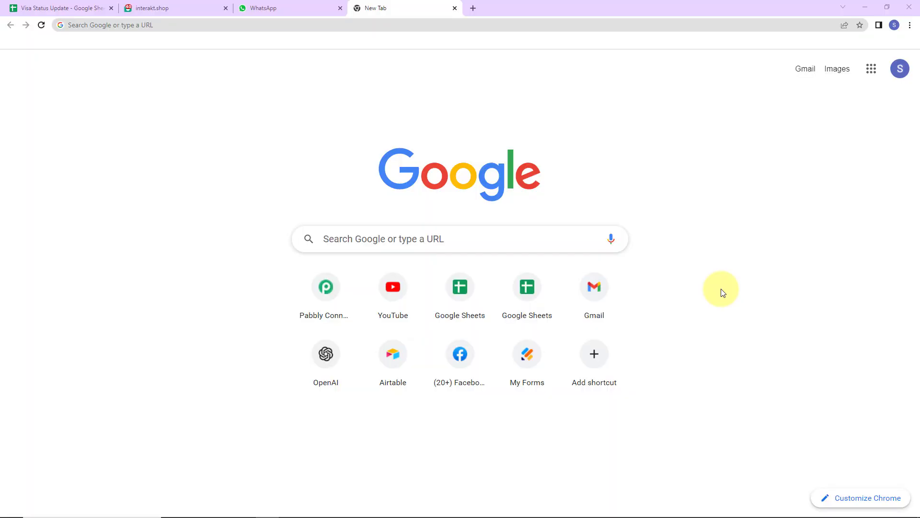
Go to the Pabbly site, sign in, and open the Pabbly Connect dashboard.
{"action": "left_click", "coordinate": [222, 27]}
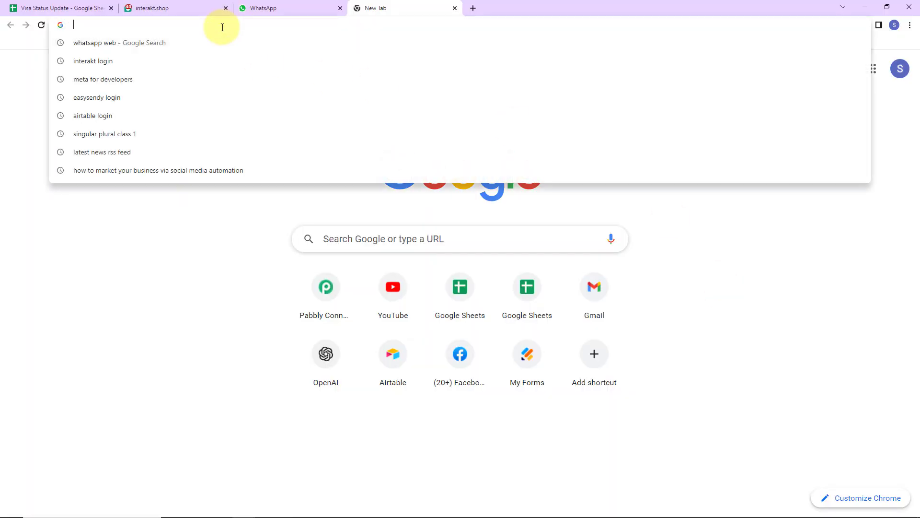
{"action": "type", "text": "pabbly.com/connect"}
{"action": "key", "text": "Return"}
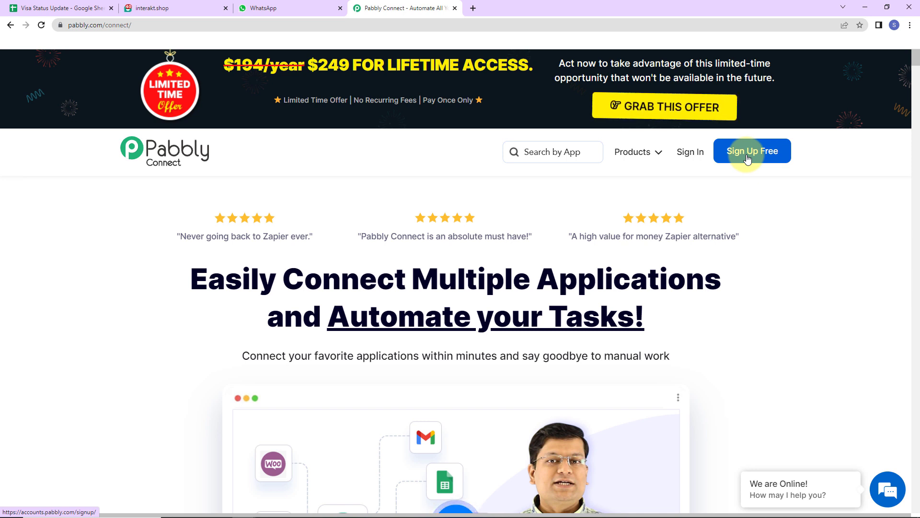
{"action": "left_click", "coordinate": [688, 151]}
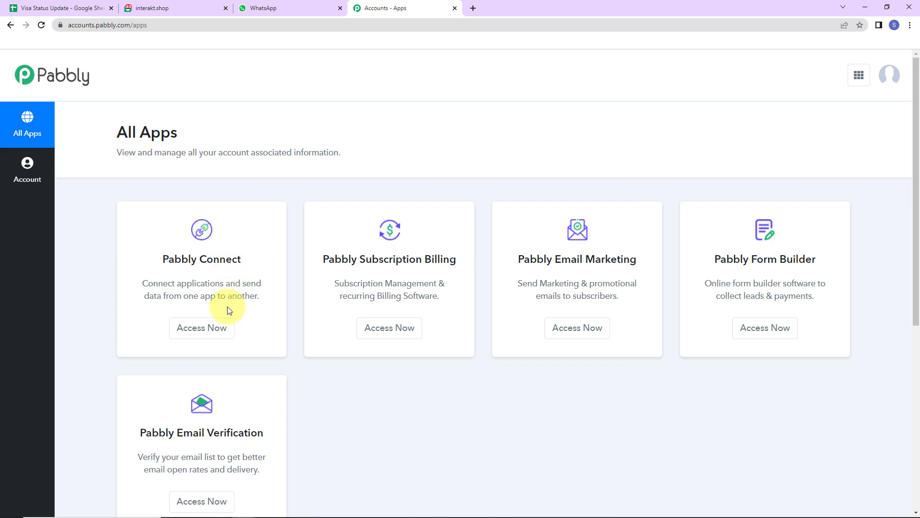
{"action": "left_click", "coordinate": [214, 327]}
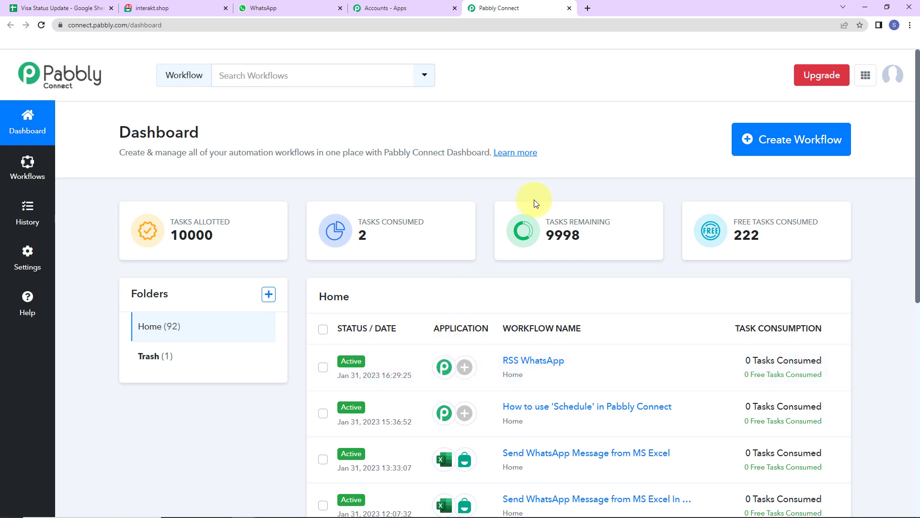
Create a workflow named 'Send WhatsApp Message on Status Update in Google Sheets'.
{"action": "left_click", "coordinate": [791, 144]}
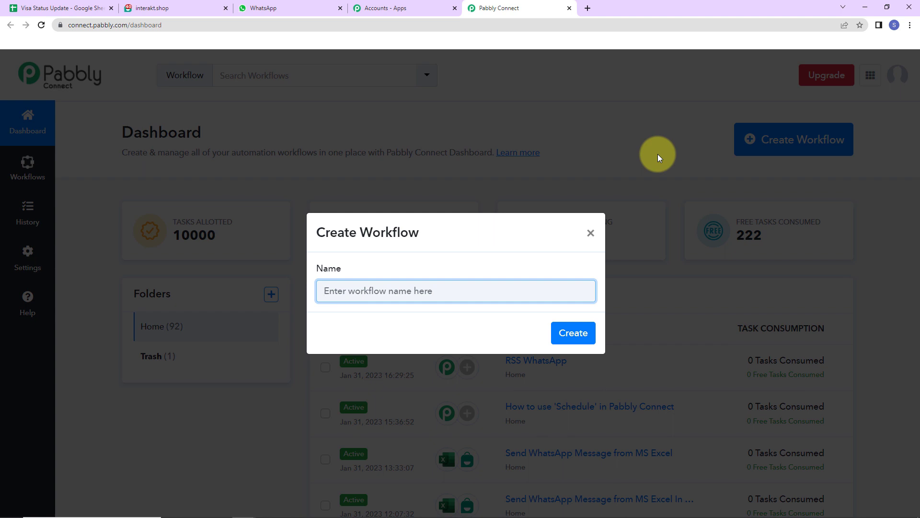
{"action": "type", "text": "Send WhatsApp Message on Status Update in Google Sheets"}
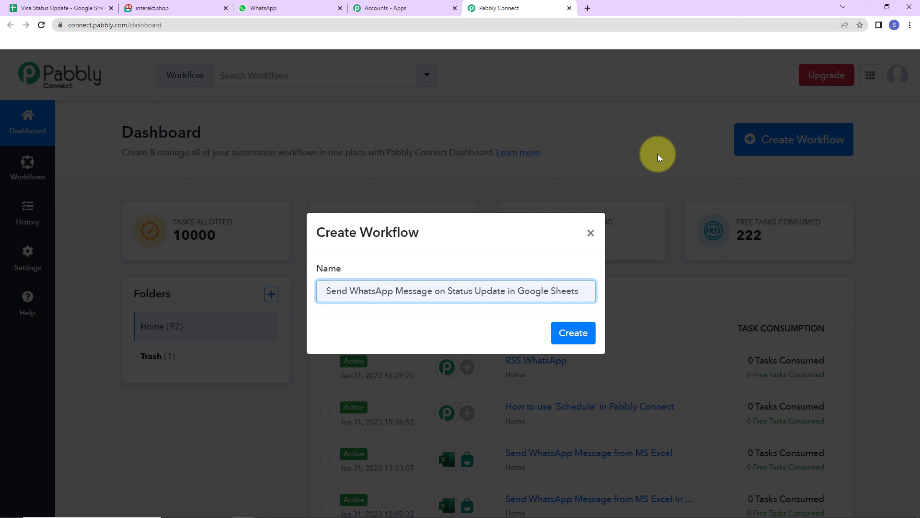
{"action": "left_click", "coordinate": [580, 333]}
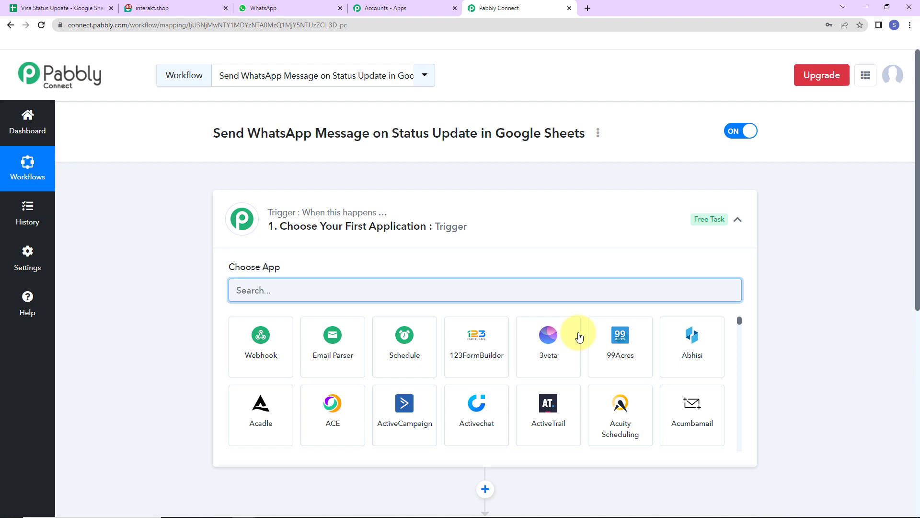
Set the trigger to Google Sheets' New or Updated Spreadsheet Row and copy its webhook URL.
{"action": "scroll", "coordinate": [472, 261], "scroll_direction": "down", "scroll_amount": 2}
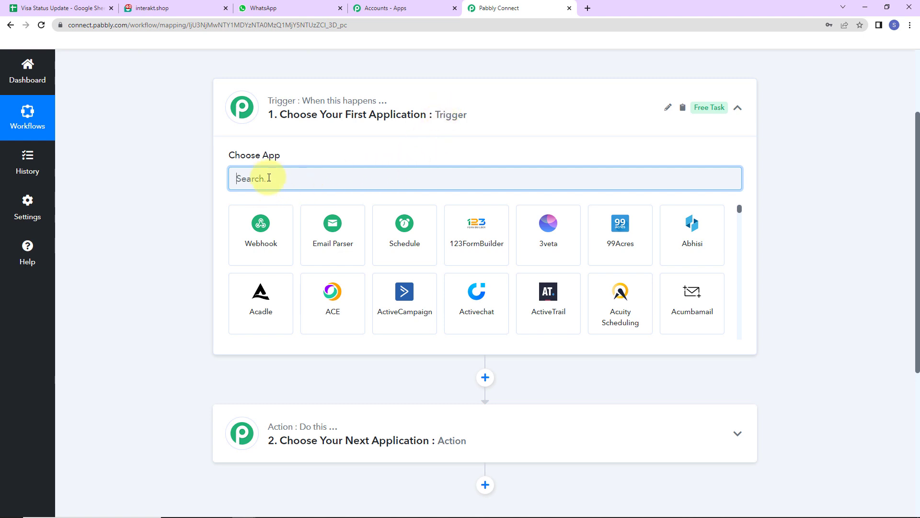
{"action": "type", "text": "goo"}
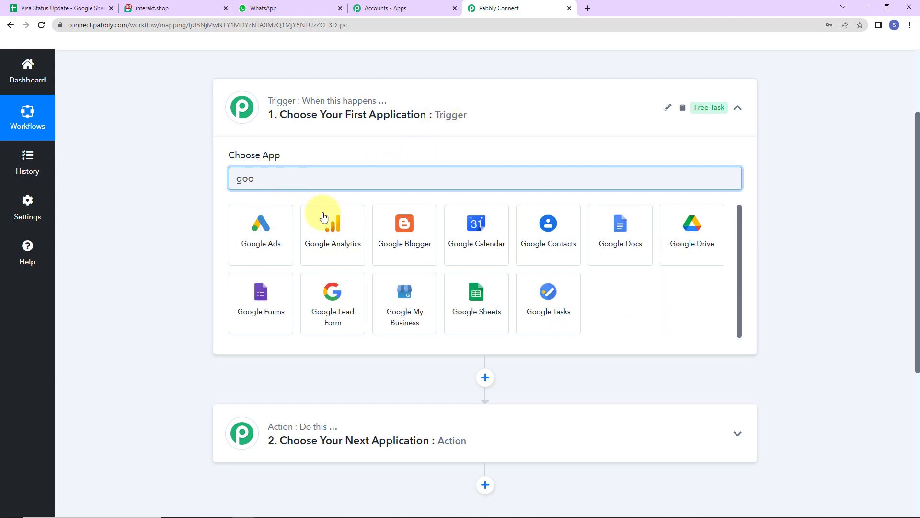
{"action": "left_click", "coordinate": [487, 305]}
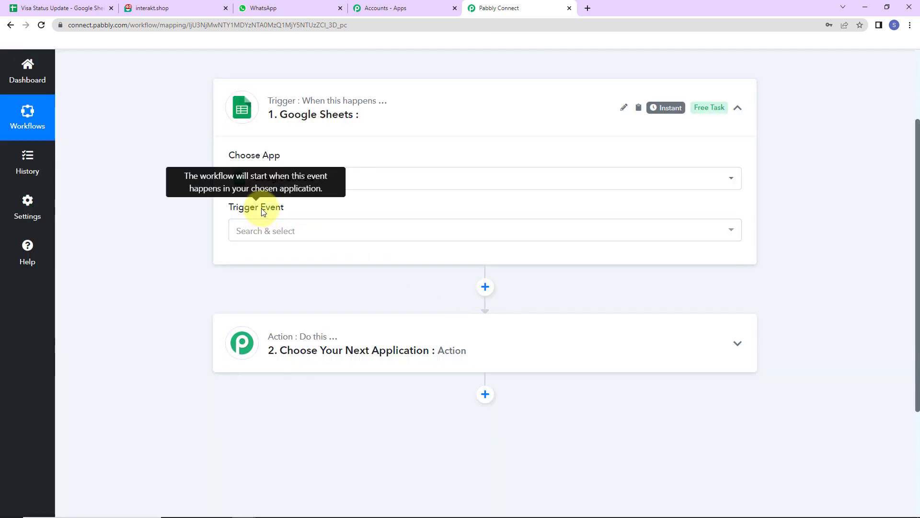
{"action": "left_click", "coordinate": [263, 232]}
{"action": "left_click", "coordinate": [267, 290]}
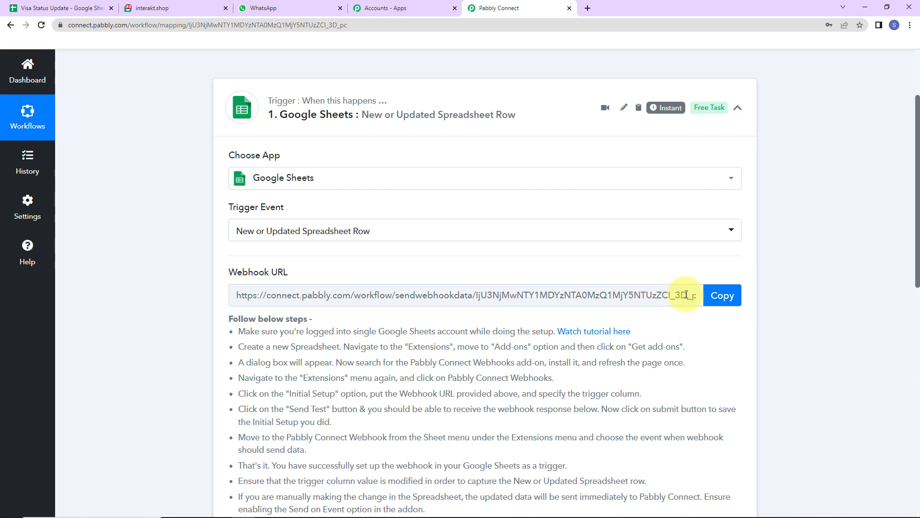
{"action": "left_click", "coordinate": [726, 295]}
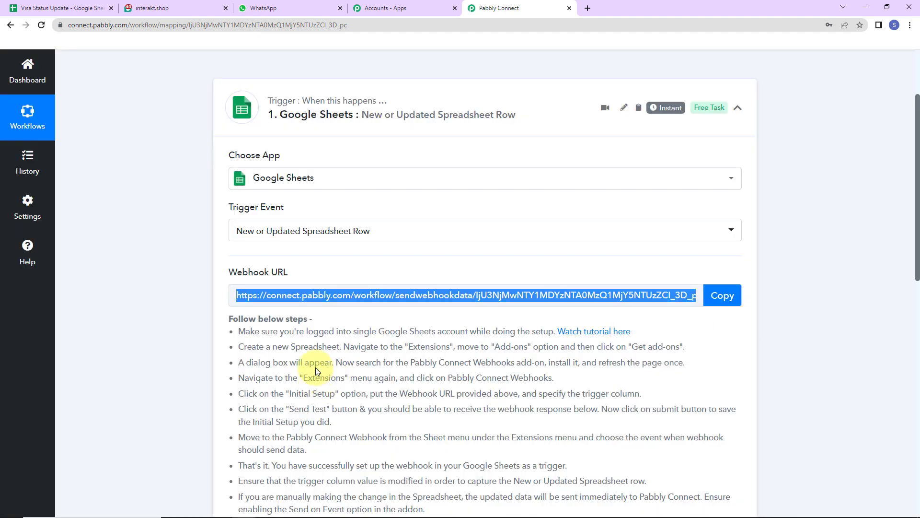
{"action": "scroll", "coordinate": [319, 242], "scroll_direction": "down", "scroll_amount": 2}
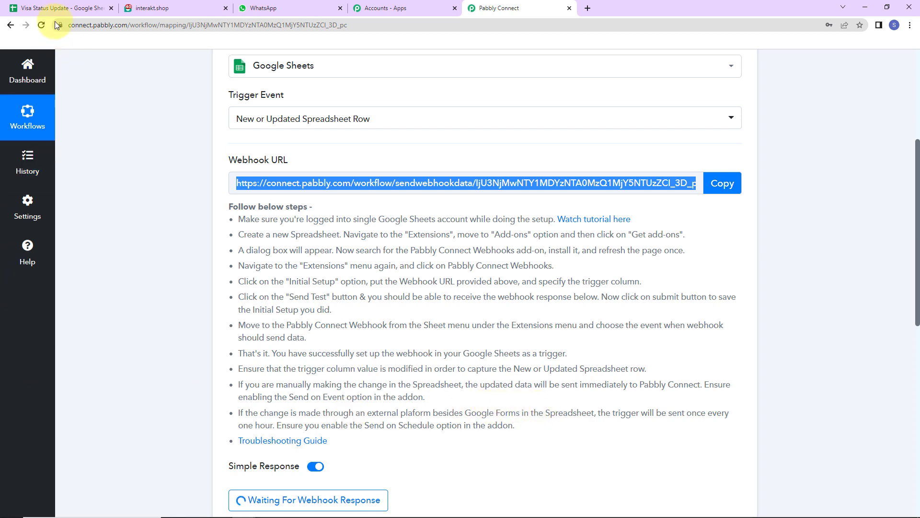
In the Visa Status Update sheet, add a trial dropdown to F2 and select F2 through F10.
{"action": "left_click", "coordinate": [61, 8]}
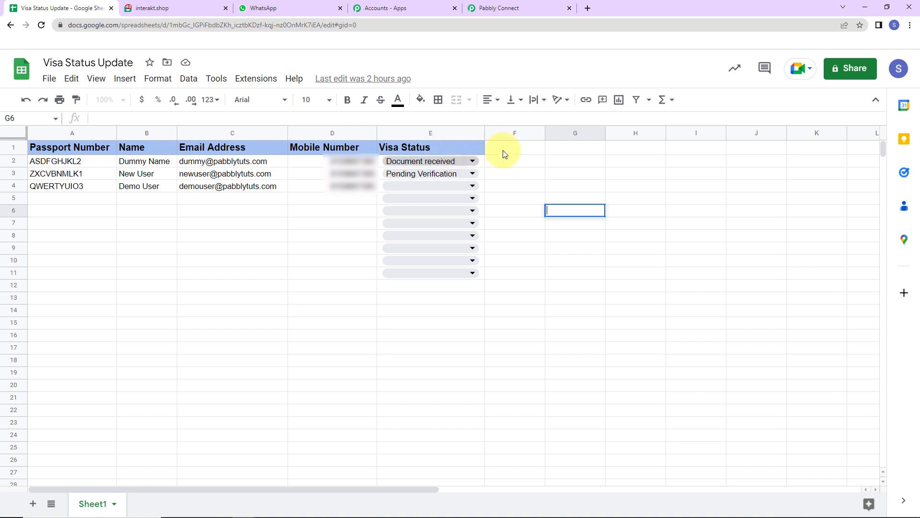
{"action": "left_click", "coordinate": [529, 151]}
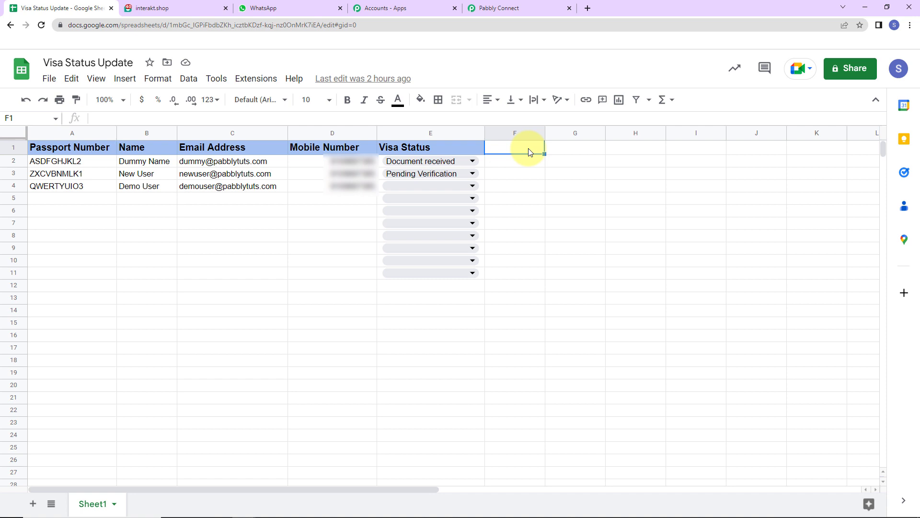
{"action": "left_click", "coordinate": [527, 164]}
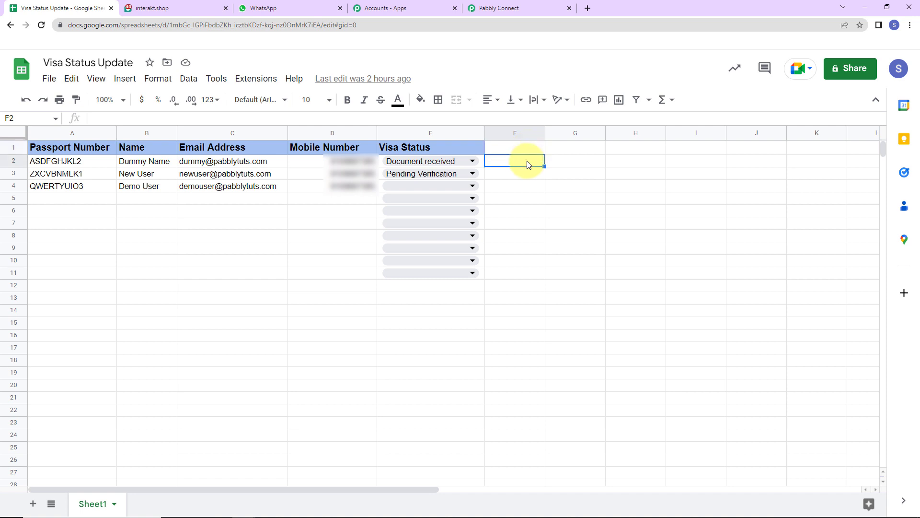
{"action": "right_click", "coordinate": [528, 164]}
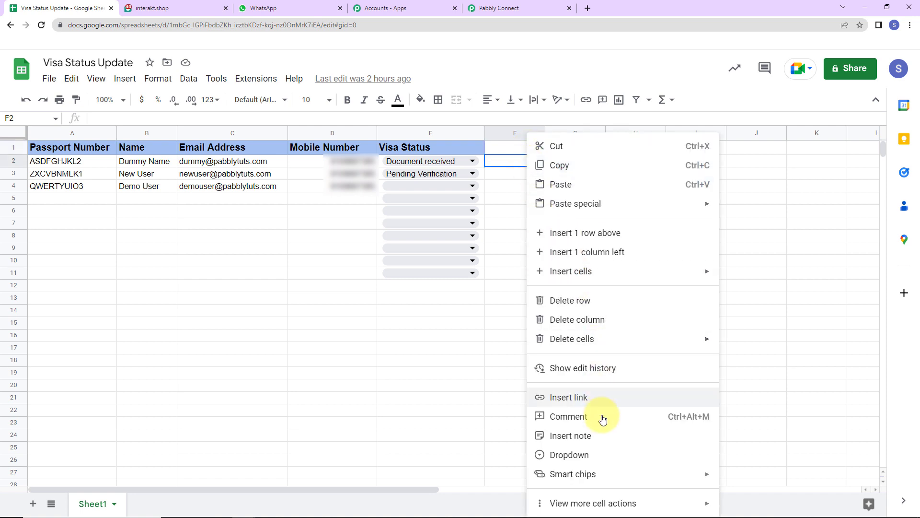
{"action": "left_click", "coordinate": [587, 454]}
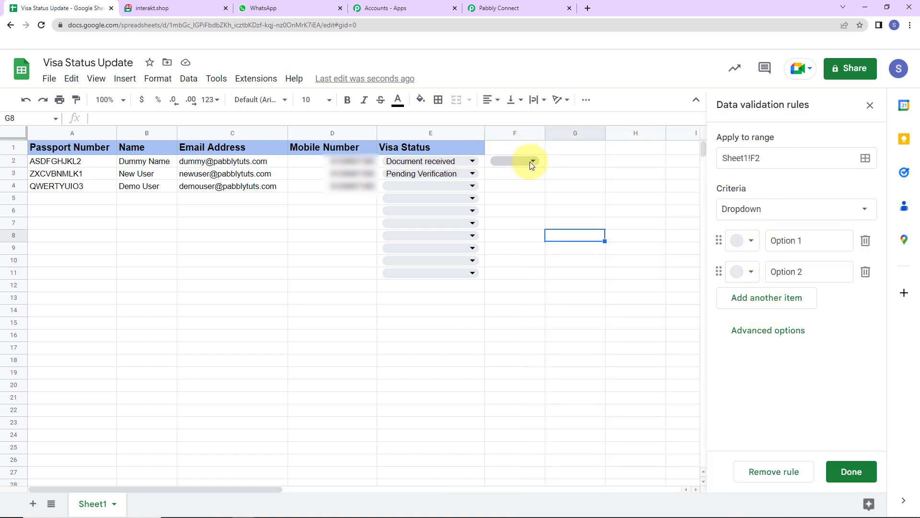
{"action": "left_click", "coordinate": [491, 159]}
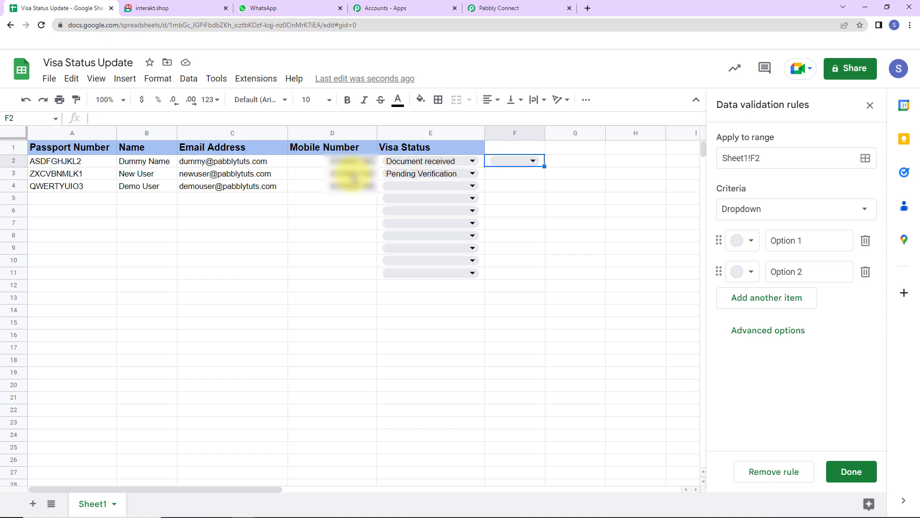
{"action": "key", "text": "Right"}
{"action": "key", "text": "Right"}
{"action": "key", "text": "Down"}
{"action": "key", "text": "Down"}
{"action": "key", "text": "Down"}
{"action": "key", "text": "Down"}
{"action": "key", "text": "Down"}
{"action": "left_click_drag", "start_coordinate": [488, 166], "coordinate": [517, 271]}
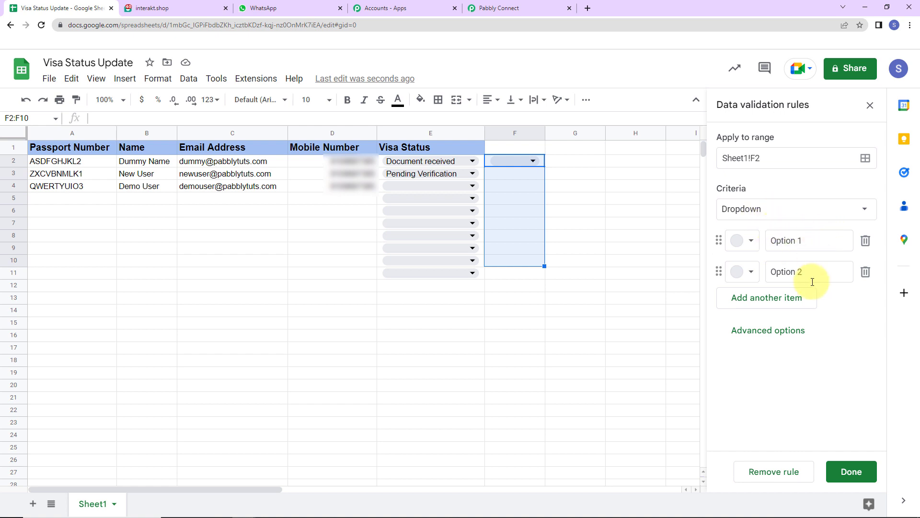
Review E2's Visa Status options, then delete the trial column F.
{"action": "left_click", "coordinate": [472, 163]}
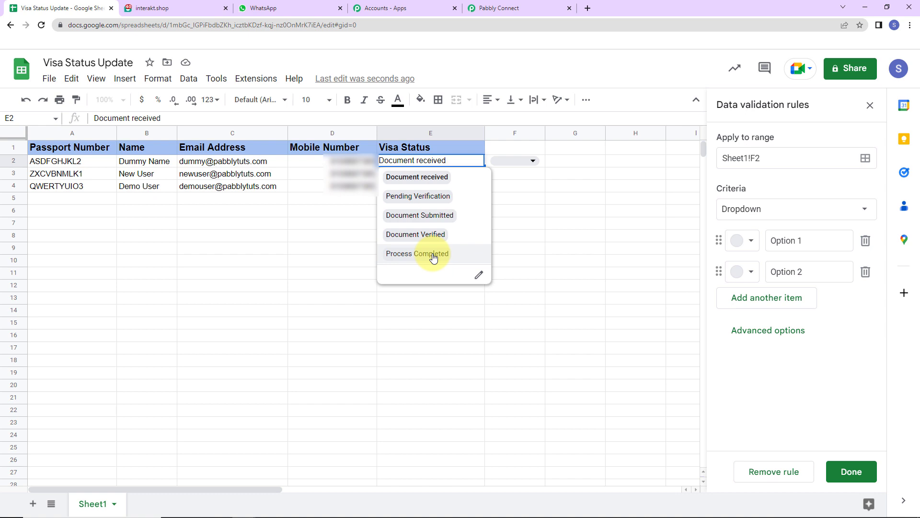
{"action": "left_click", "coordinate": [688, 289]}
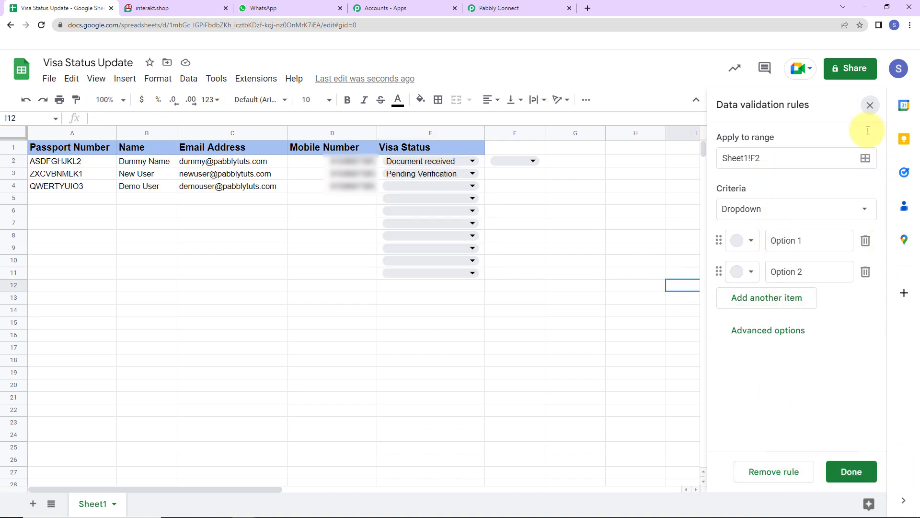
{"action": "left_click", "coordinate": [497, 137]}
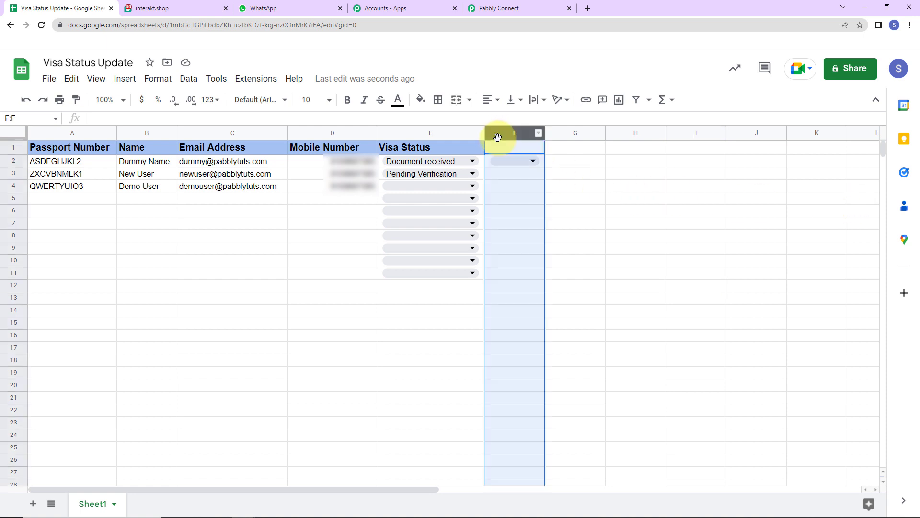
{"action": "right_click", "coordinate": [497, 137]}
{"action": "left_click", "coordinate": [532, 262]}
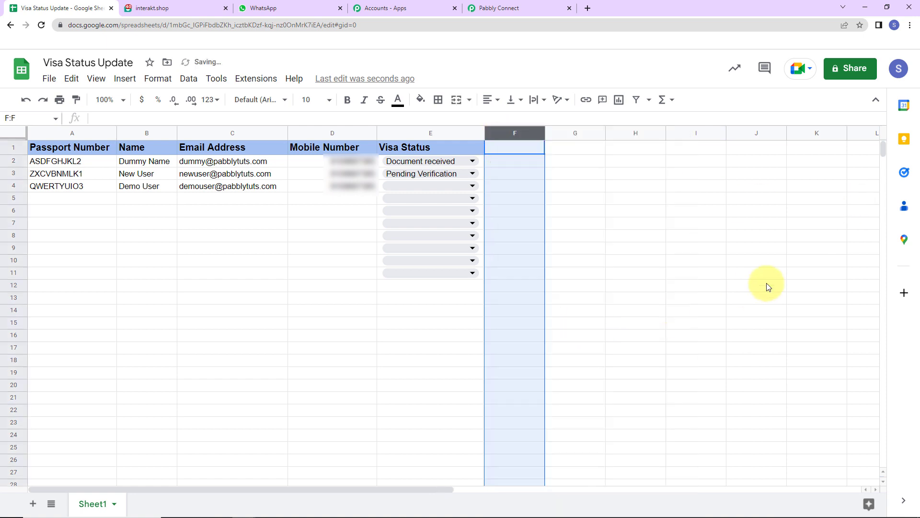
{"action": "left_click", "coordinate": [767, 287]}
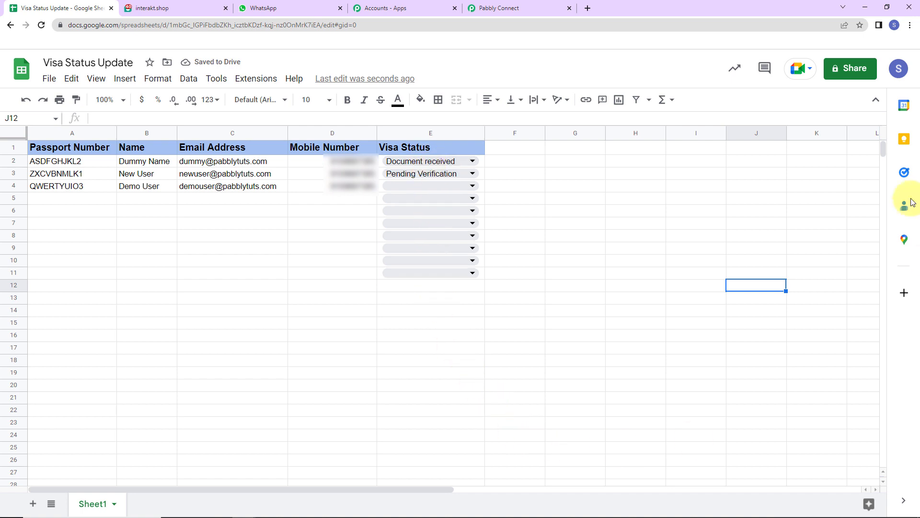
Find Pabbly Connect Webhooks in the Workspace Marketplace, confirm it's installed, and close the Marketplace.
{"action": "left_click", "coordinate": [256, 78]}
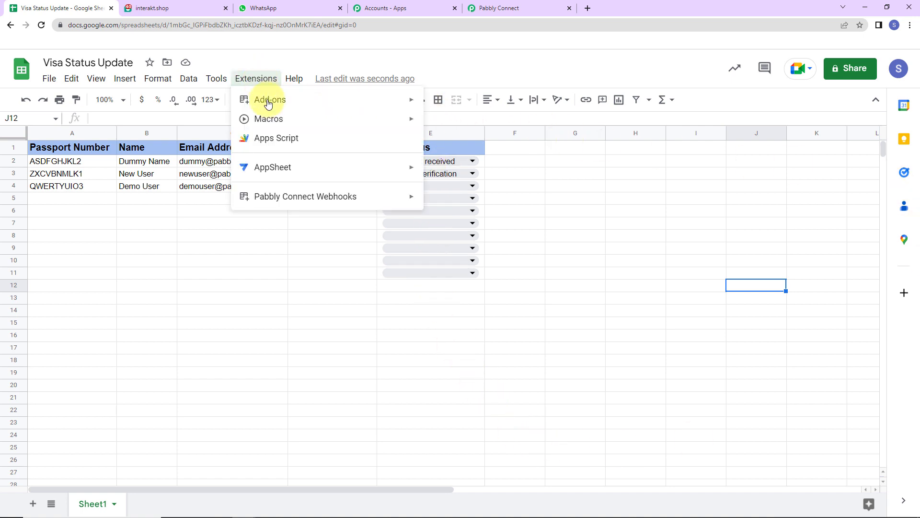
{"action": "mouse_move", "coordinate": [305, 99]}
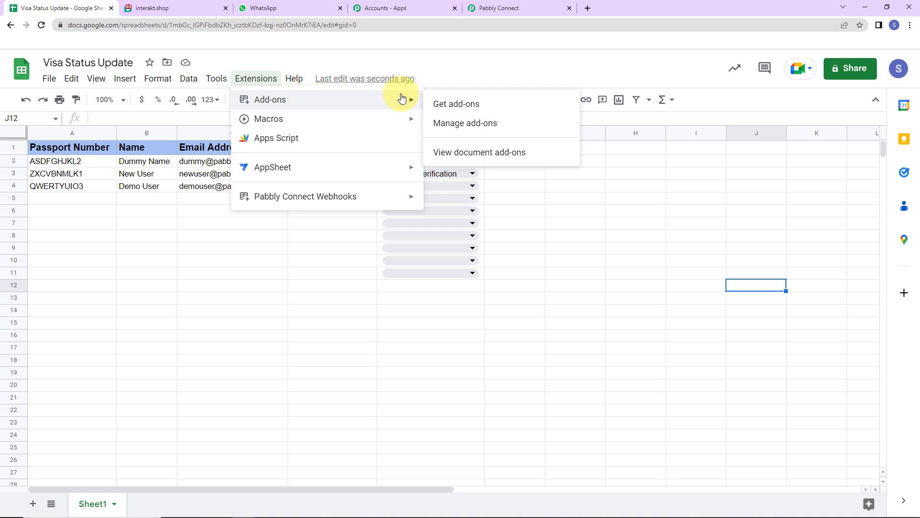
{"action": "left_click", "coordinate": [456, 104]}
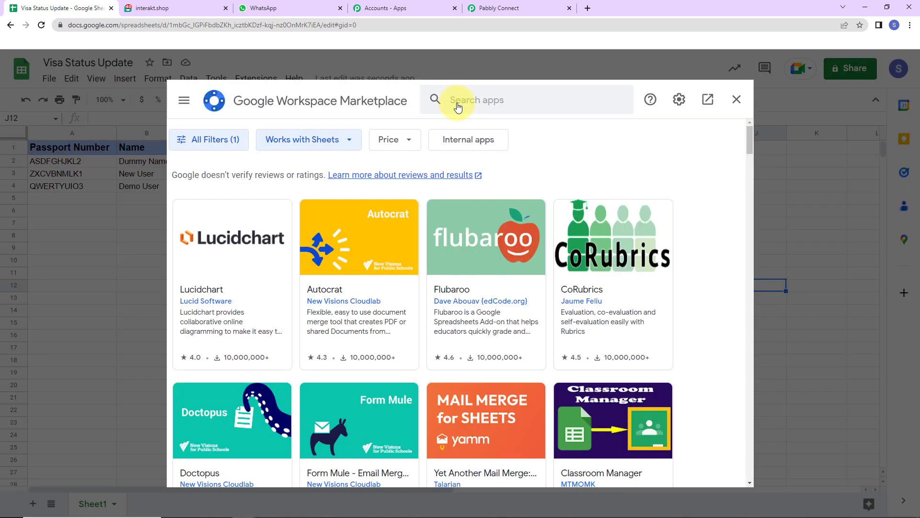
{"action": "left_click", "coordinate": [475, 100]}
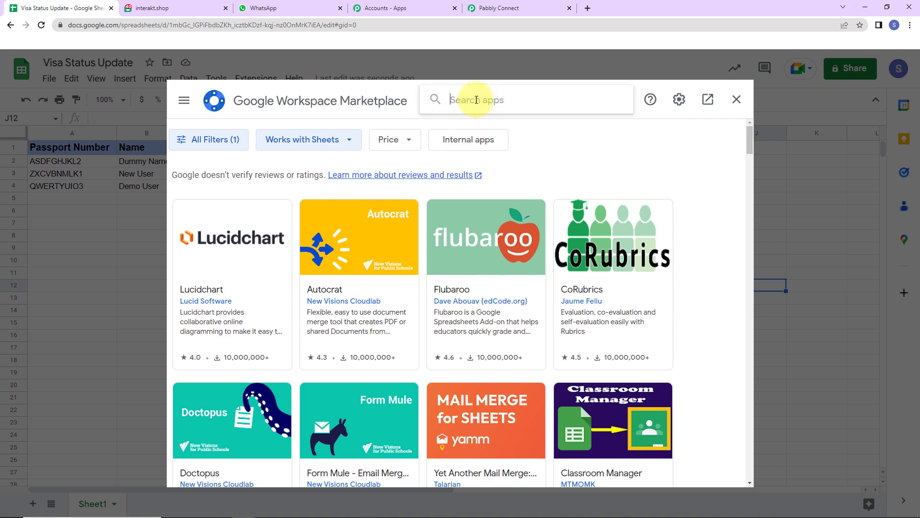
{"action": "type", "text": "pa"}
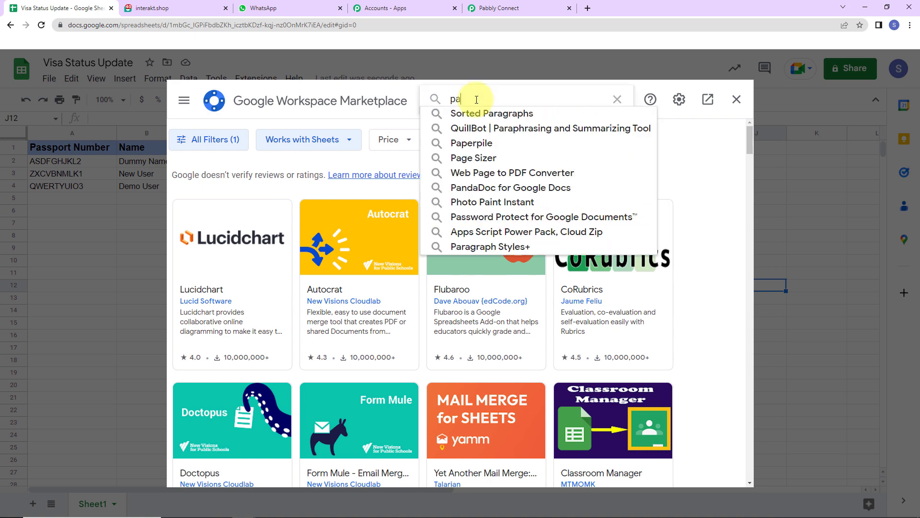
{"action": "type", "text": "bb"}
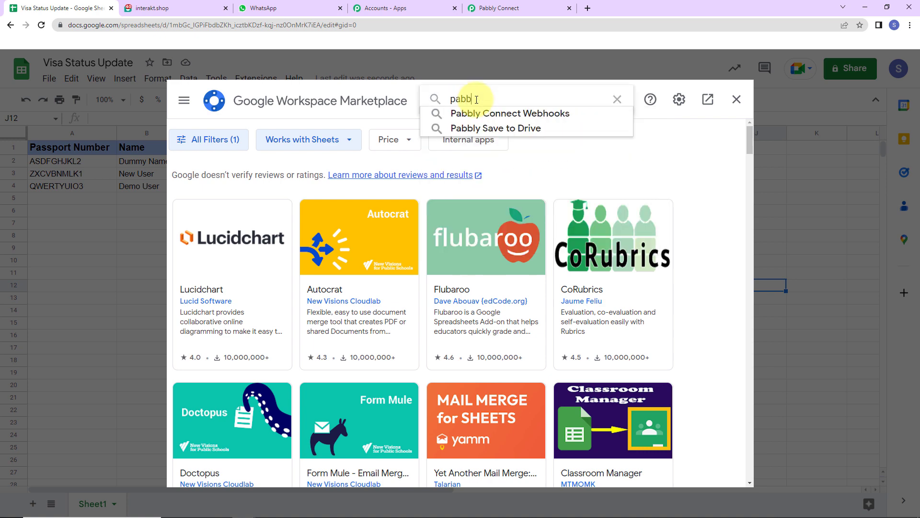
{"action": "left_click", "coordinate": [510, 115]}
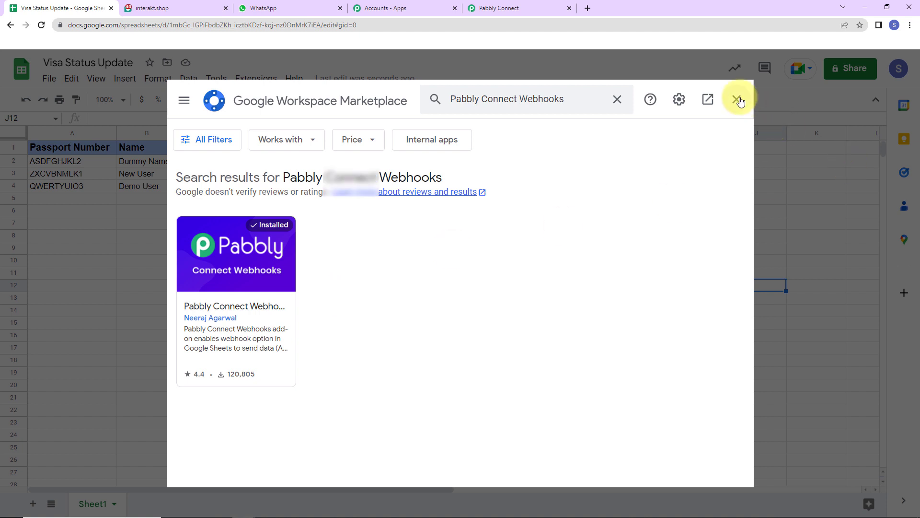
{"action": "left_click", "coordinate": [736, 99]}
{"action": "left_click", "coordinate": [41, 25]}
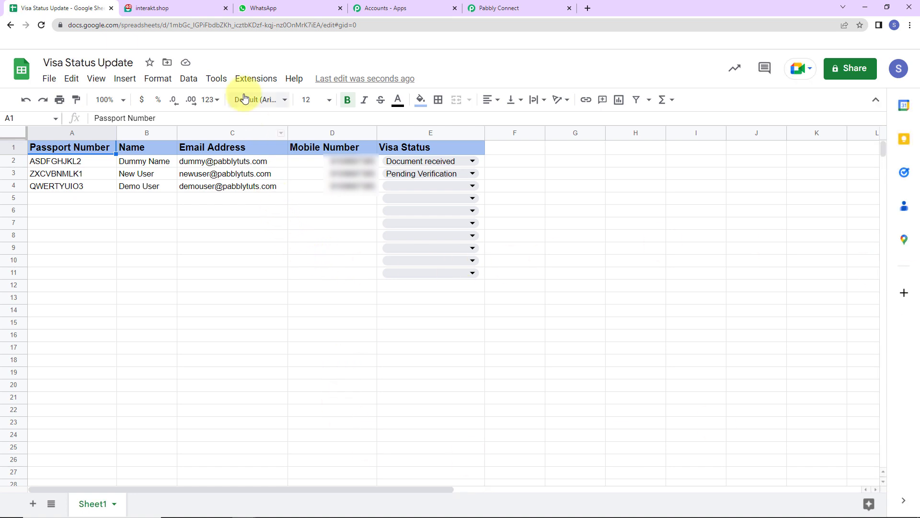
Start the Pabbly Connect Webhooks Initial Setup and paste the workflow's webhook URL.
{"action": "left_click", "coordinate": [258, 78]}
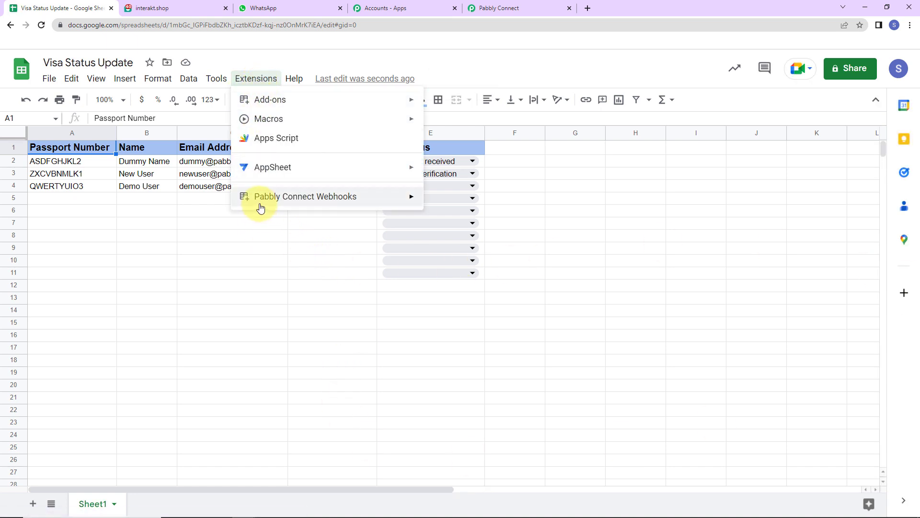
{"action": "mouse_move", "coordinate": [318, 206]}
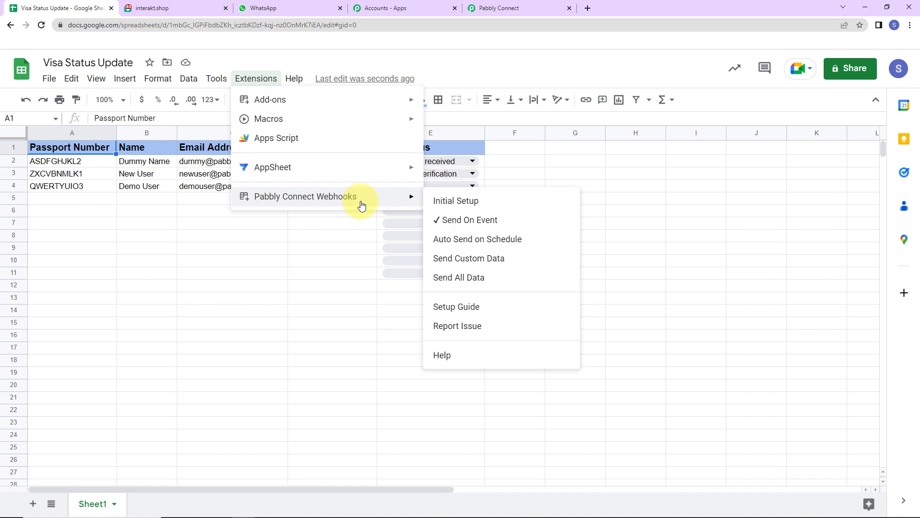
{"action": "left_click", "coordinate": [475, 202]}
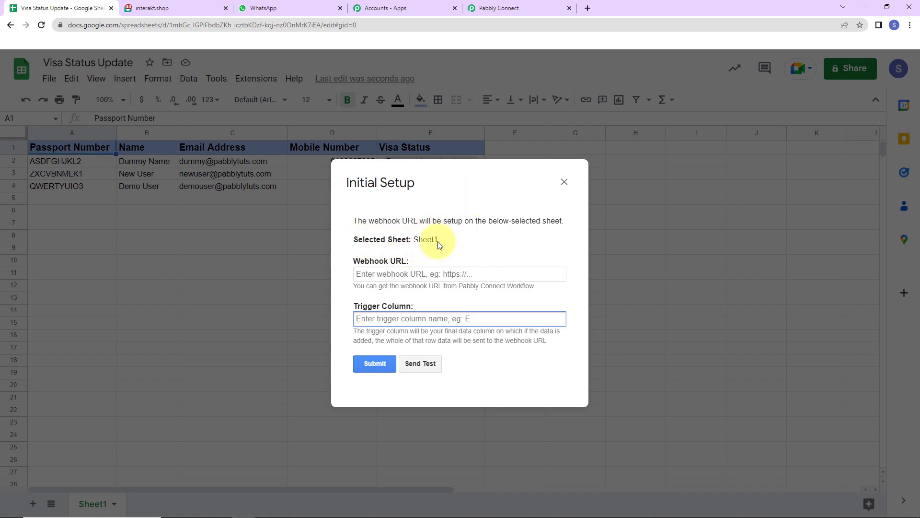
{"action": "left_click", "coordinate": [498, 8]}
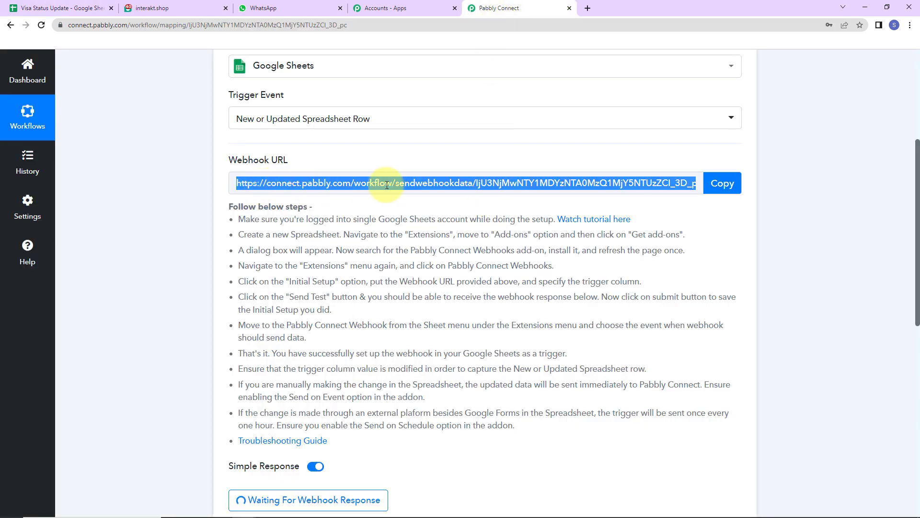
{"action": "left_click", "coordinate": [722, 183]}
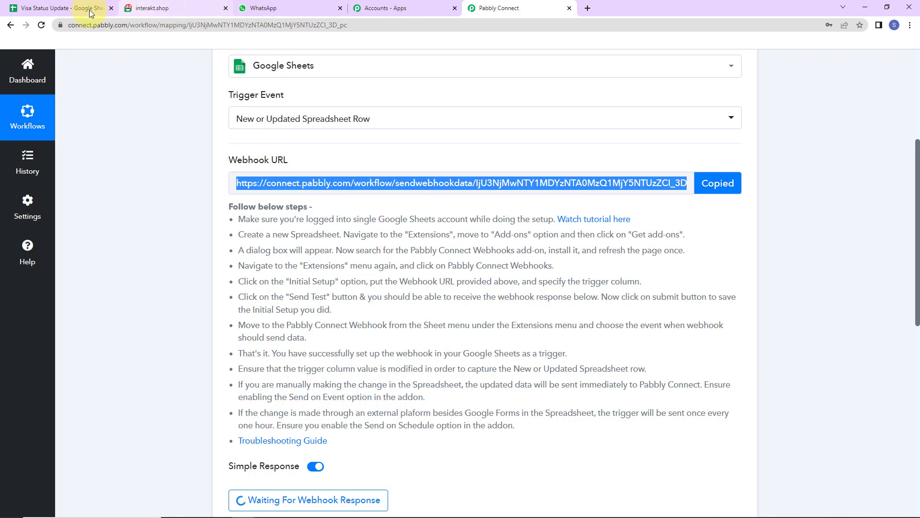
{"action": "left_click", "coordinate": [72, 8]}
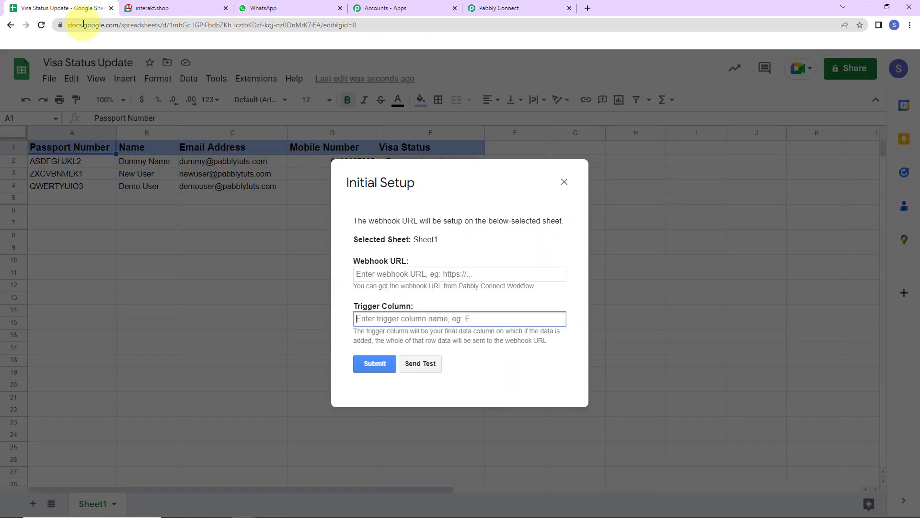
{"action": "left_click", "coordinate": [433, 277]}
{"action": "key", "text": "ctrl+v"}
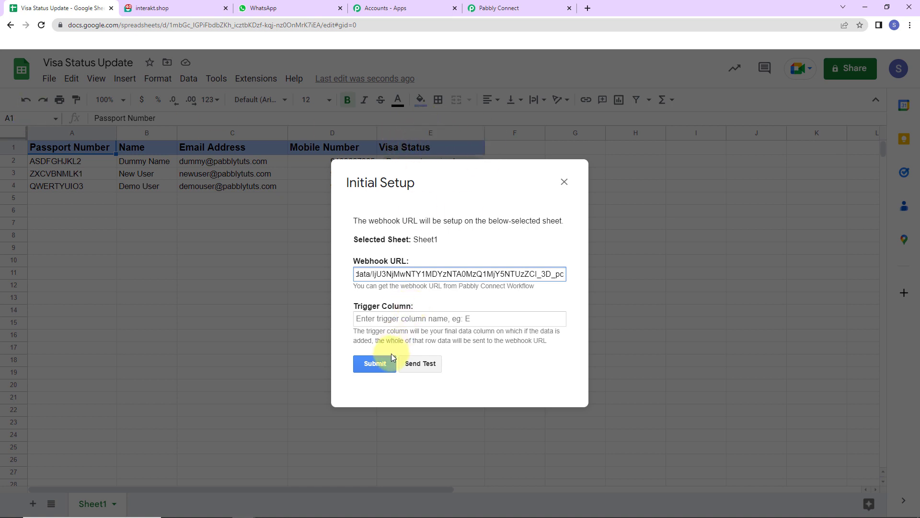
Set trigger column E, send a test row, submit, and confirm Send On Event is enabled.
{"action": "left_click", "coordinate": [394, 316]}
{"action": "type", "text": "E"}
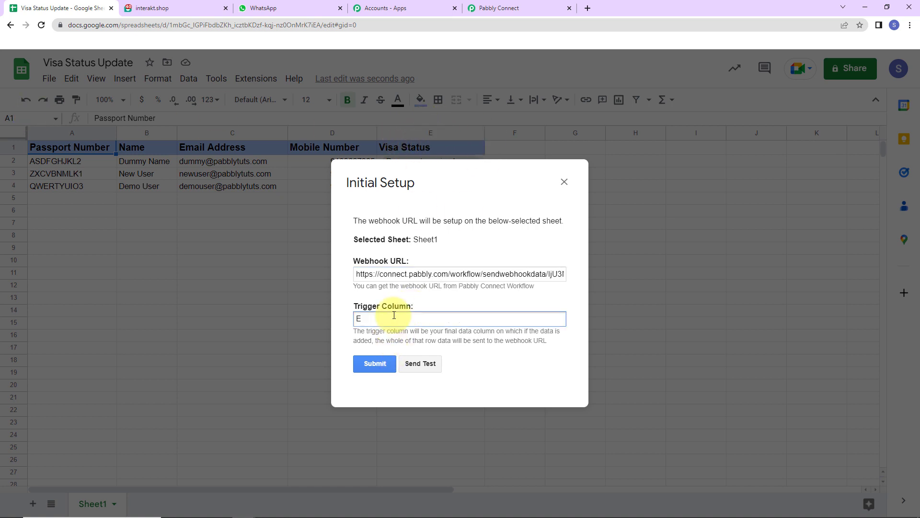
{"action": "left_click", "coordinate": [420, 364]}
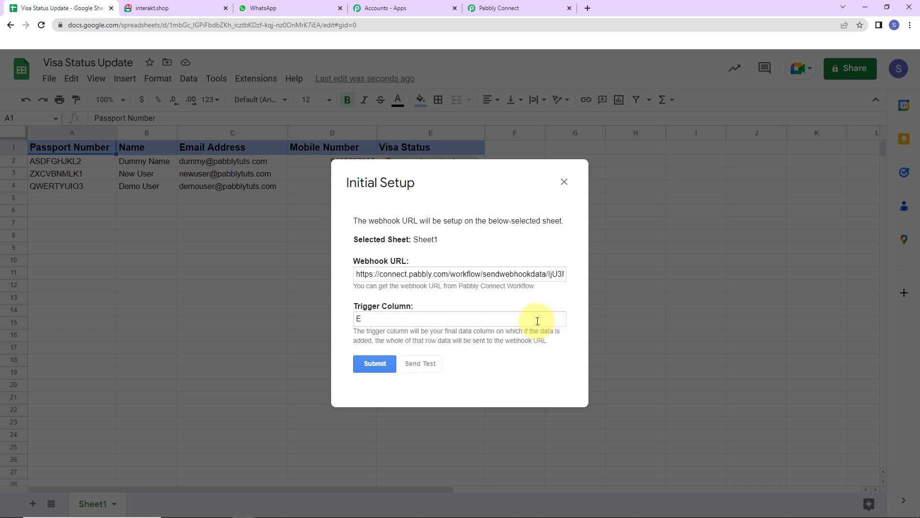
{"action": "scroll", "coordinate": [493, 312], "scroll_direction": "down", "scroll_amount": 2}
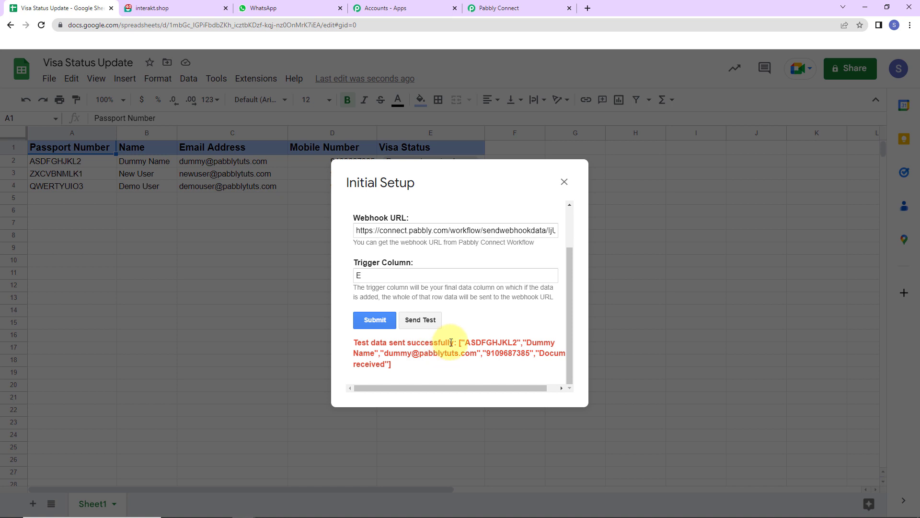
{"action": "left_click", "coordinate": [374, 319]}
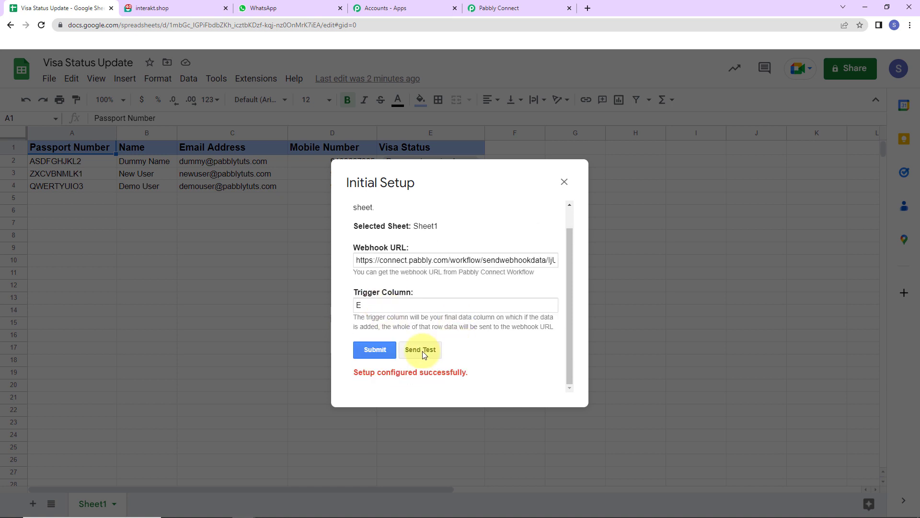
{"action": "left_click", "coordinate": [564, 182]}
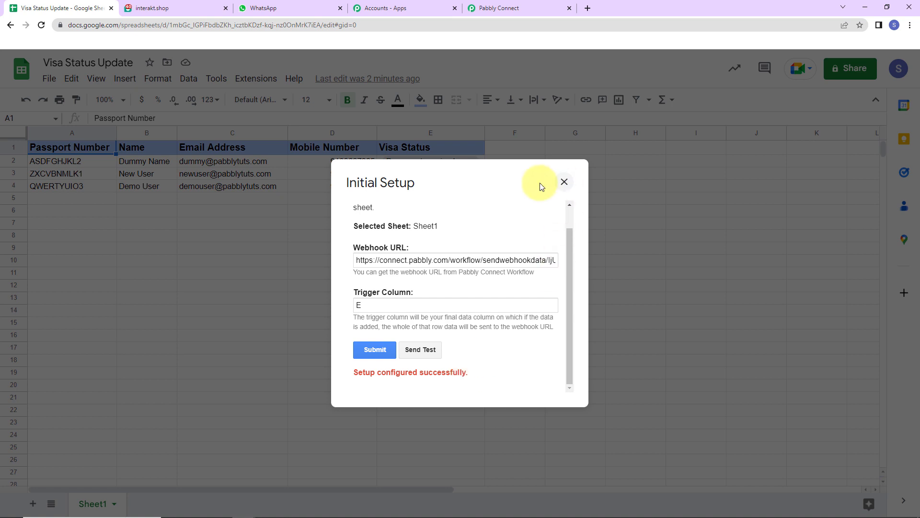
{"action": "left_click", "coordinate": [255, 80]}
{"action": "mouse_move", "coordinate": [290, 197]}
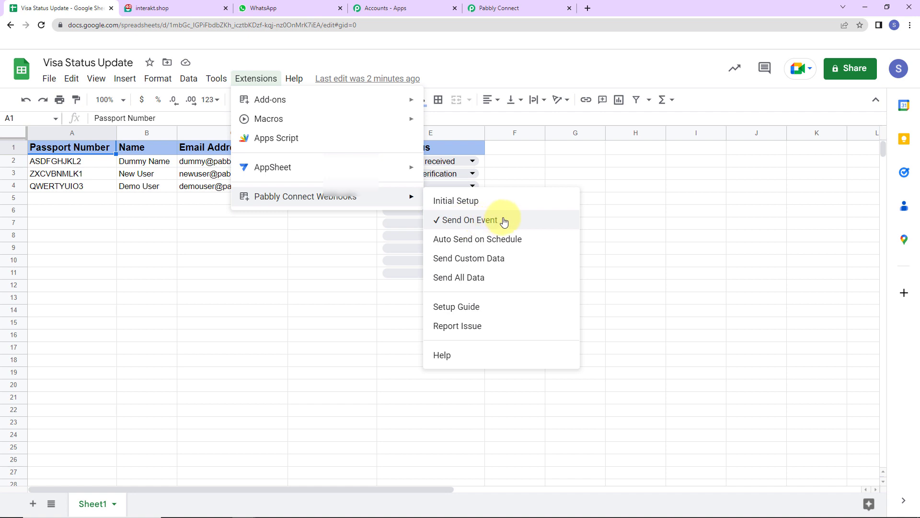
Back in the workflow, review the received row with Visa Status 'Document received' and TriggerColumn E.
{"action": "left_click", "coordinate": [642, 250]}
{"action": "left_click", "coordinate": [530, 11]}
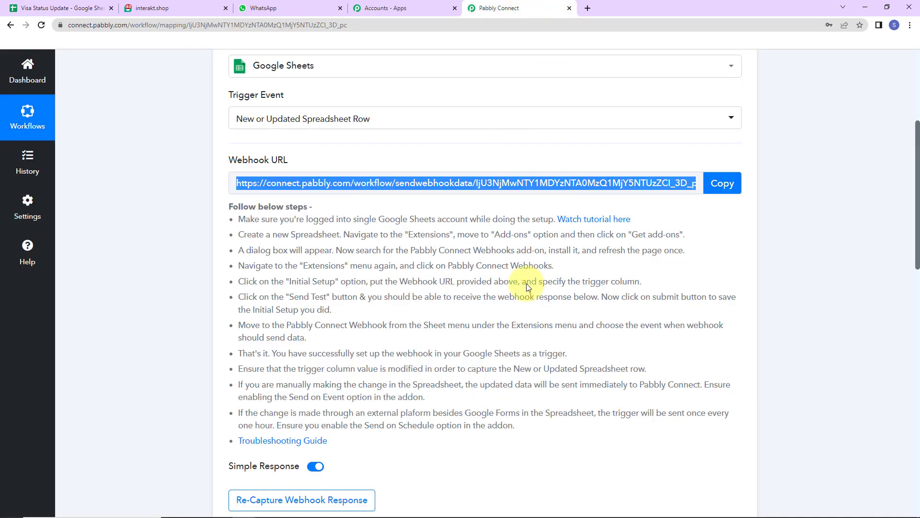
{"action": "scroll", "coordinate": [784, 267], "scroll_direction": "down", "scroll_amount": 7}
{"action": "scroll", "coordinate": [784, 267], "scroll_direction": "down", "scroll_amount": 2}
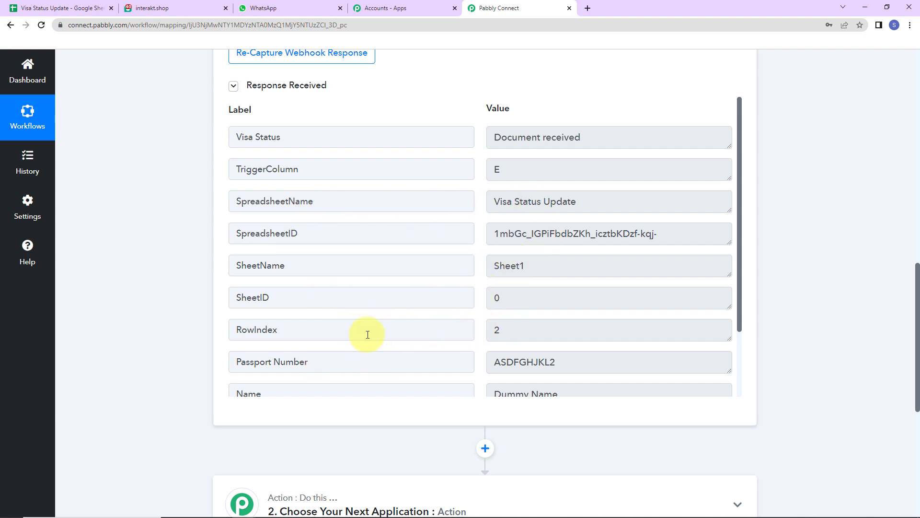
{"action": "scroll", "coordinate": [367, 334], "scroll_direction": "down", "scroll_amount": 2}
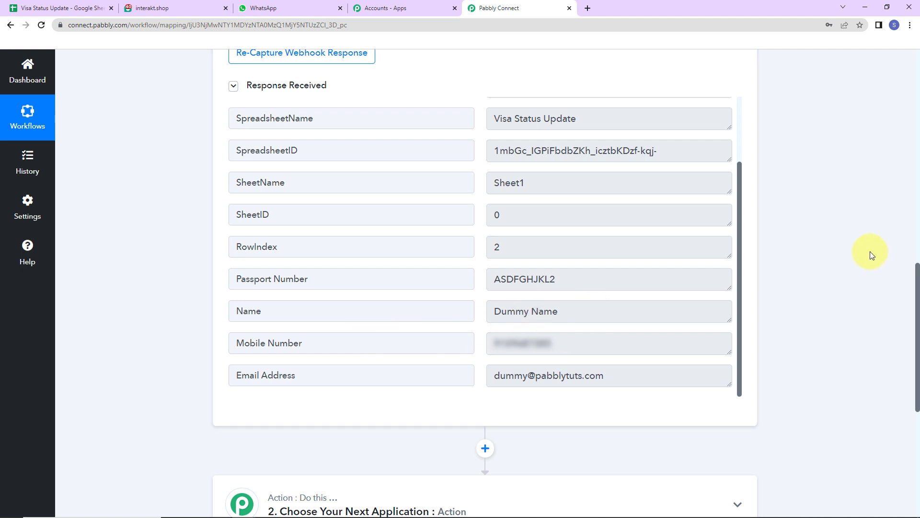
{"action": "scroll", "coordinate": [870, 249], "scroll_direction": "down", "scroll_amount": 5}
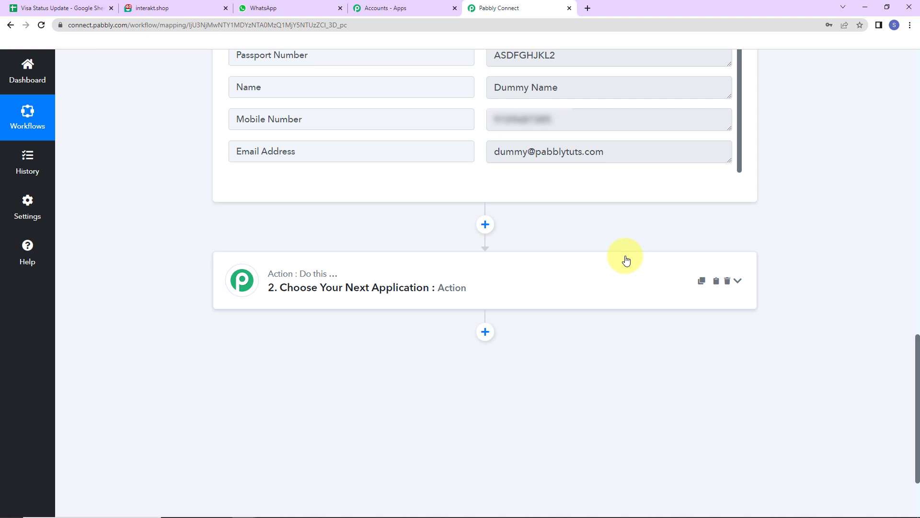
Make the action step a Router by Pabbly.
{"action": "left_click", "coordinate": [532, 276]}
{"action": "left_click", "coordinate": [413, 401]}
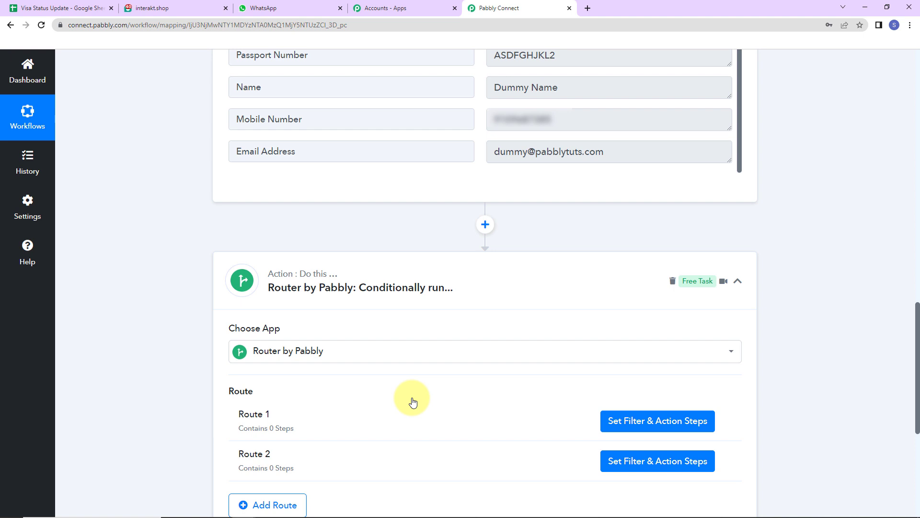
{"action": "scroll", "coordinate": [852, 352], "scroll_direction": "down", "scroll_amount": 3}
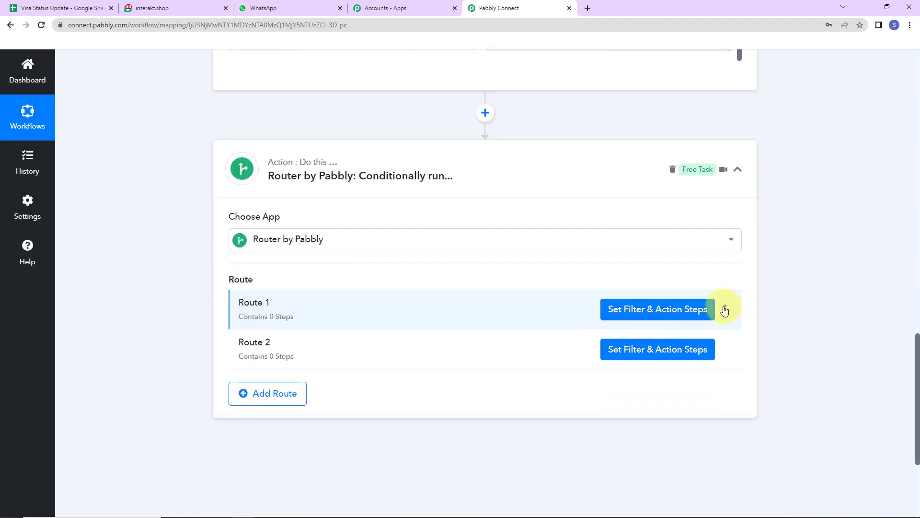
Rename the first route to 'Visa Status: Document Received'.
{"action": "left_click", "coordinate": [724, 310]}
{"action": "left_click", "coordinate": [690, 326]}
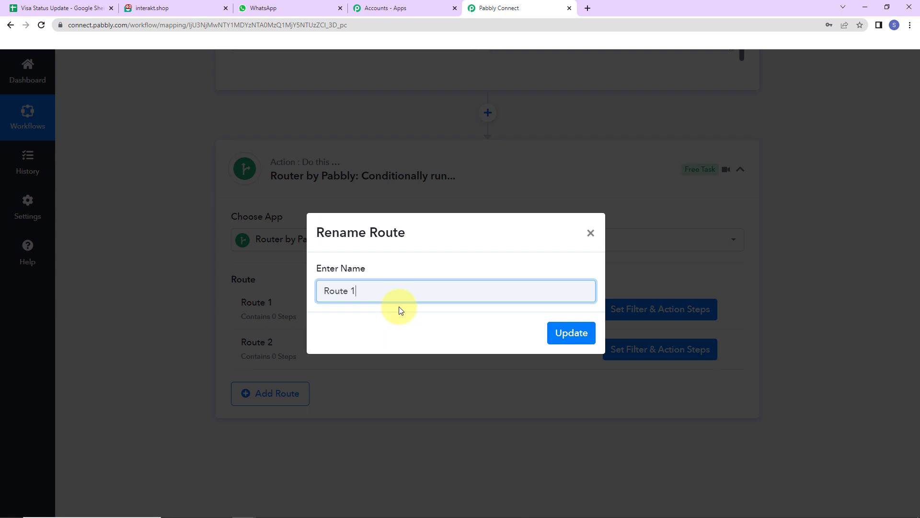
{"action": "key", "text": "BackSpace"}
{"action": "key", "text": "BackSpace"}
{"action": "key", "text": "BackSpace"}
{"action": "key", "text": "BackSpace"}
{"action": "key", "text": "BackSpace"}
{"action": "key", "text": "BackSpace"}
{"action": "key", "text": "BackSpace"}
{"action": "type", "text": "Visa Status:"}
{"action": "left_click", "coordinate": [74, 8]}
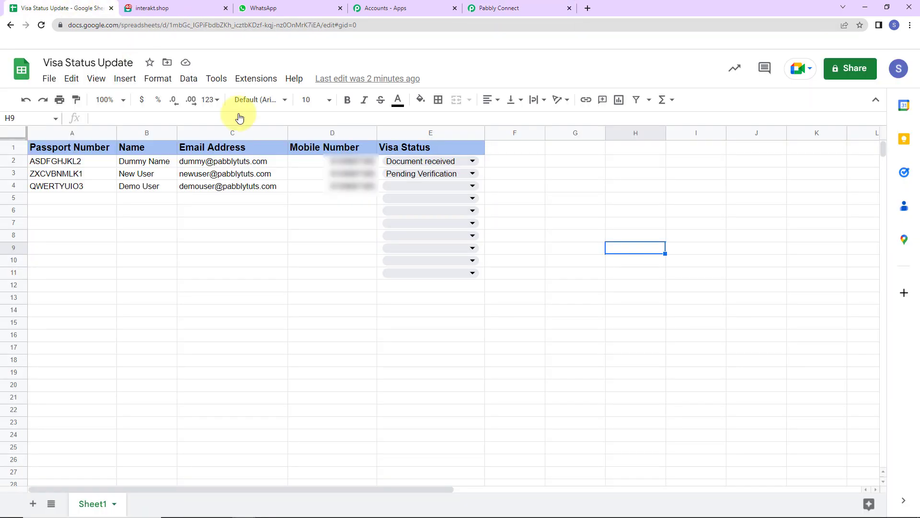
{"action": "left_click", "coordinate": [472, 161]}
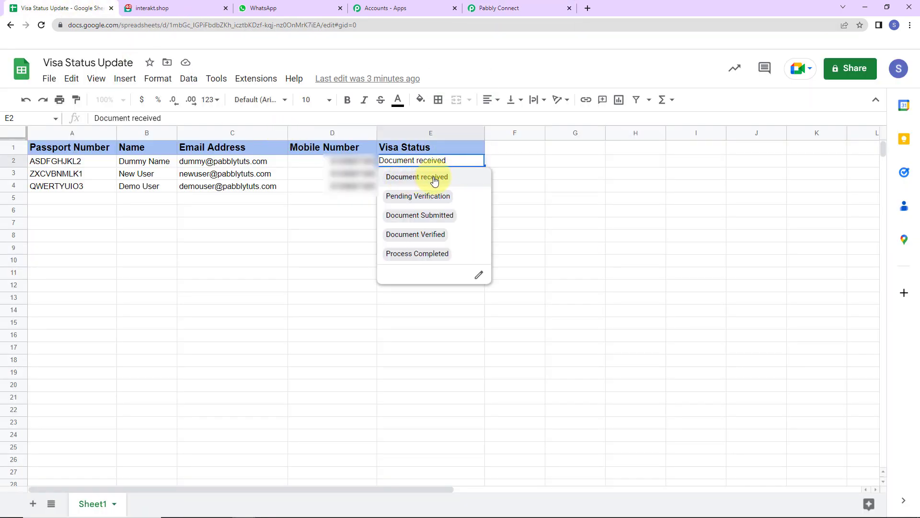
{"action": "left_click", "coordinate": [510, 8]}
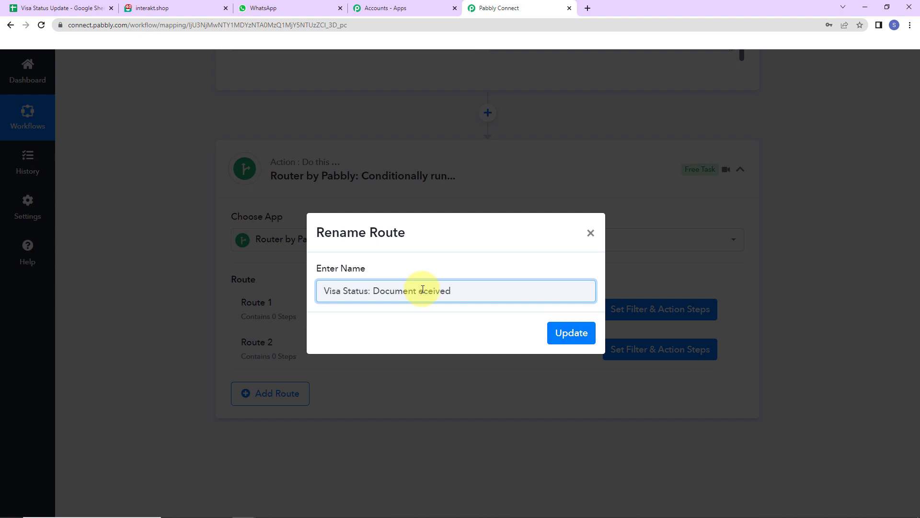
{"action": "left_click", "coordinate": [581, 338]}
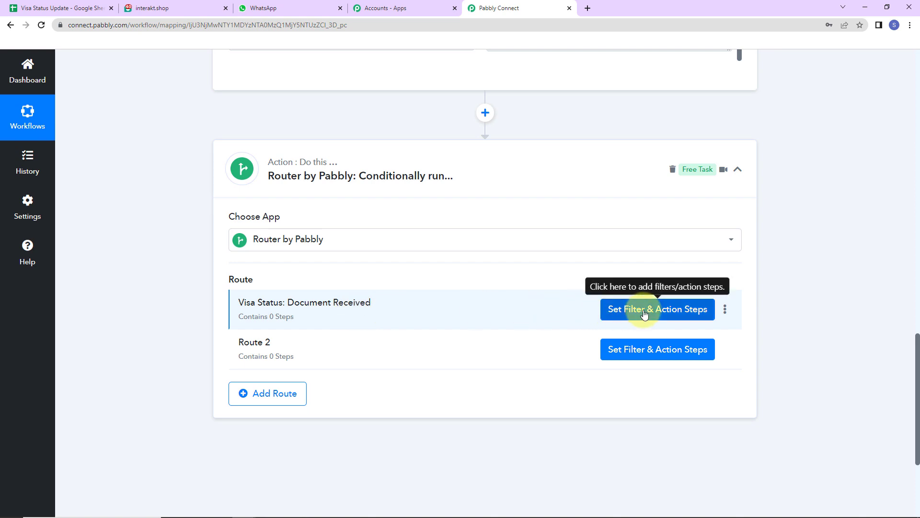
{"action": "left_click", "coordinate": [627, 309]}
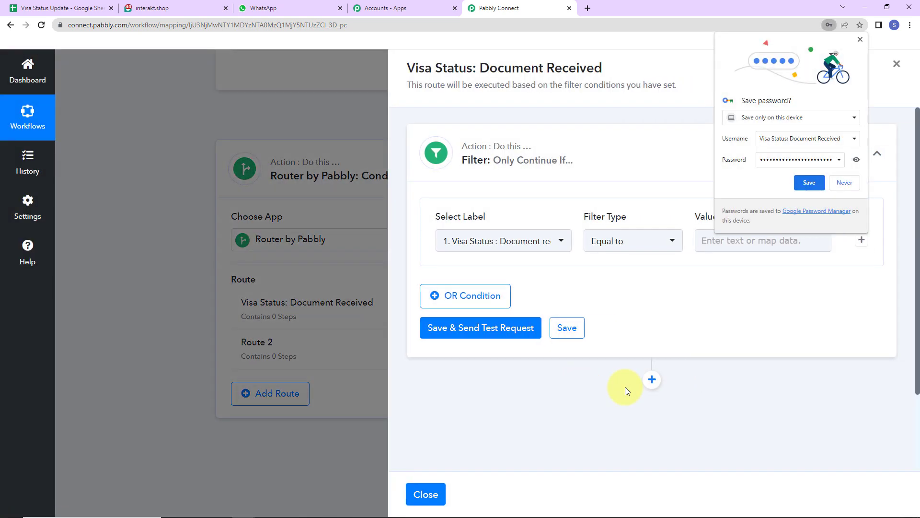
Set route one's filter to Visa Status Equal to 'Document Received'.
{"action": "left_click", "coordinate": [809, 182]}
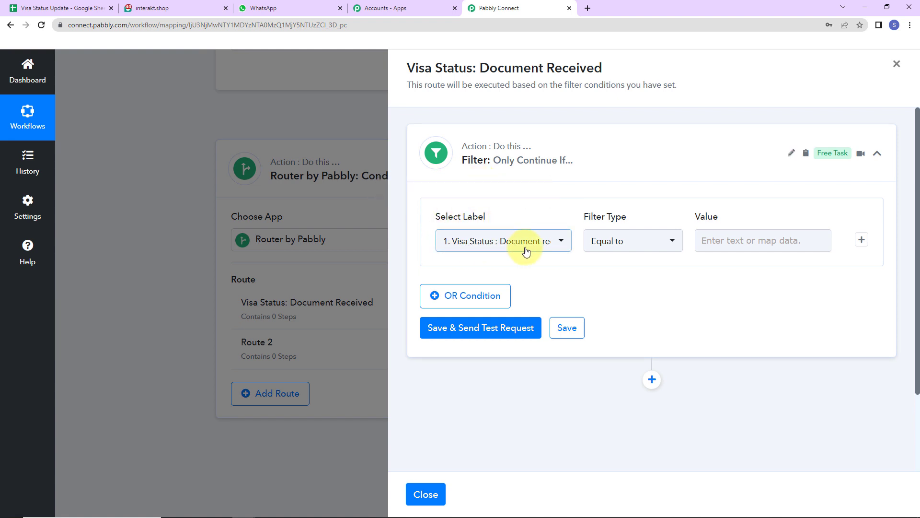
{"action": "left_click", "coordinate": [559, 241]}
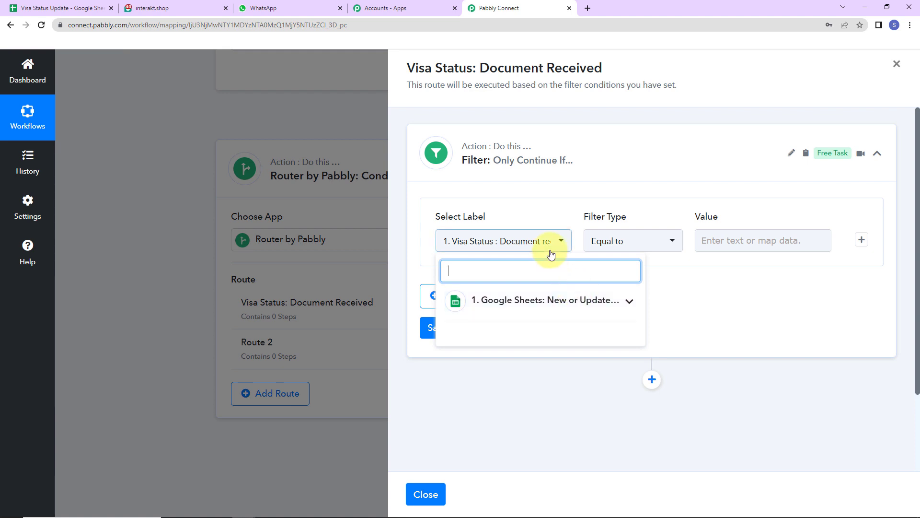
{"action": "left_click", "coordinate": [744, 239]}
{"action": "type", "text": "Document received"}
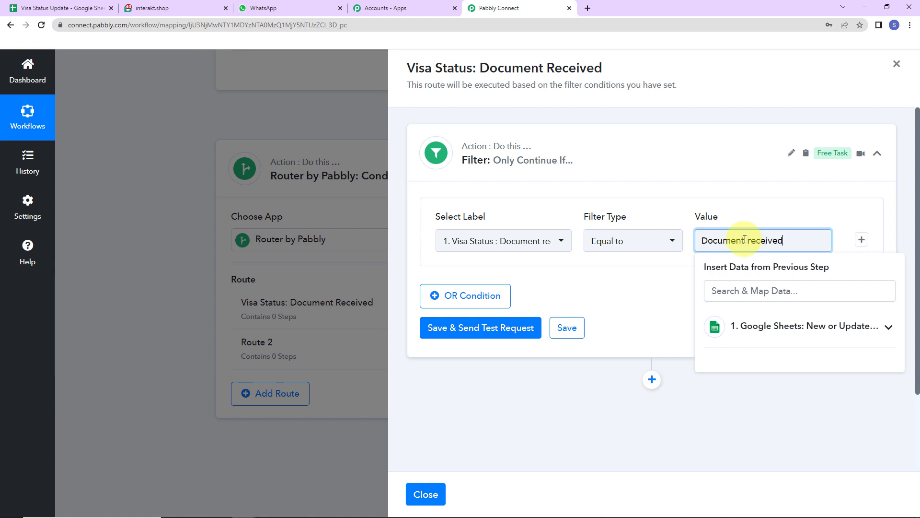
{"action": "key", "text": "BackSpace"}
{"action": "key", "text": "BackSpace"}
{"action": "key", "text": "BackSpace"}
{"action": "key", "text": "BackSpace"}
{"action": "key", "text": "BackSpace"}
{"action": "key", "text": "BackSpace"}
{"action": "key", "text": "BackSpace"}
{"action": "key", "text": "BackSpace"}
{"action": "type", "text": "Received"}
{"action": "key", "text": "Tab"}
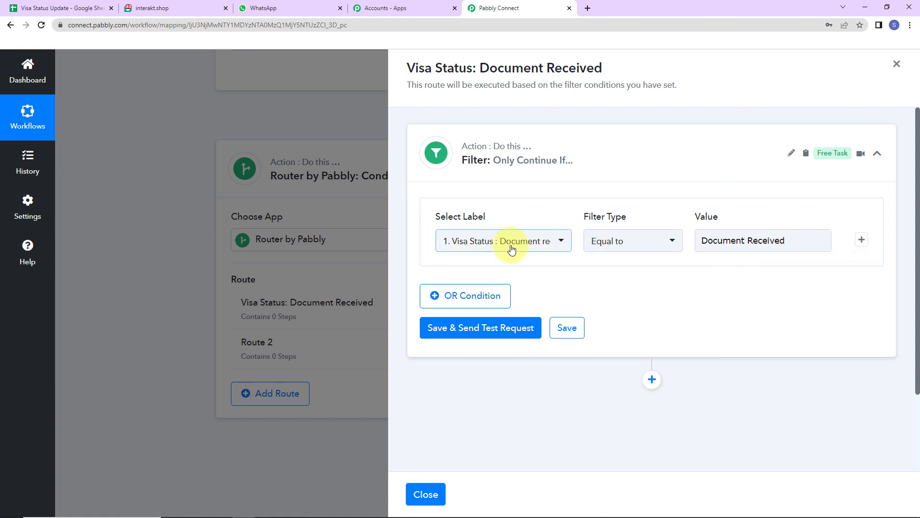
{"action": "left_click", "coordinate": [709, 241]}
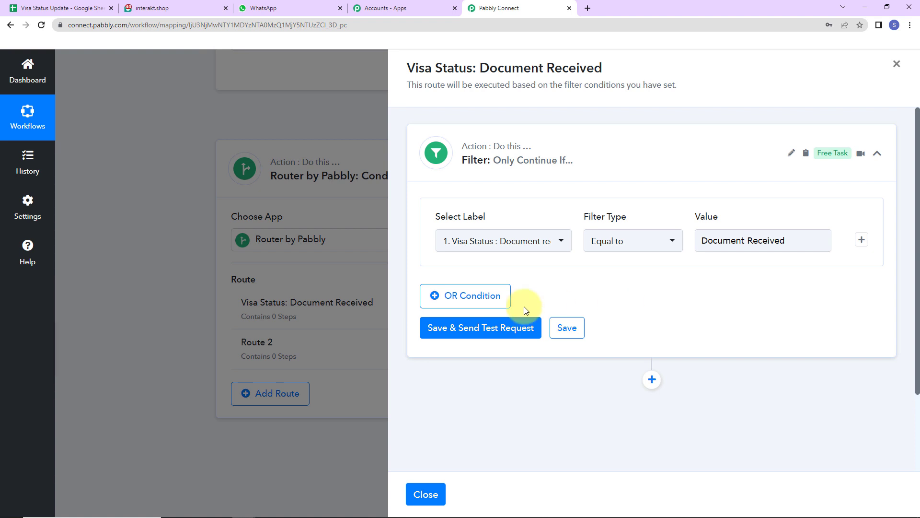
Save the filter and confirm the test returns 'Condition is true'.
{"action": "left_click", "coordinate": [441, 328]}
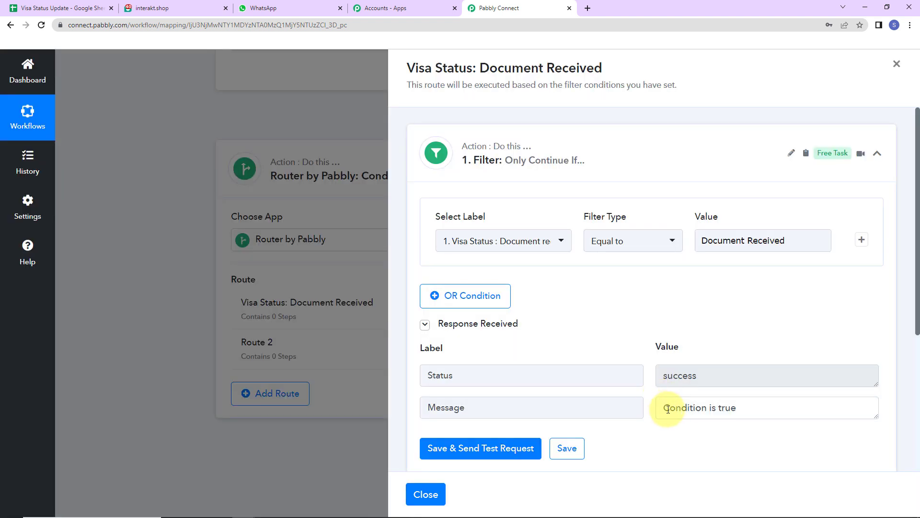
{"action": "left_click_drag", "start_coordinate": [668, 408], "coordinate": [775, 411]}
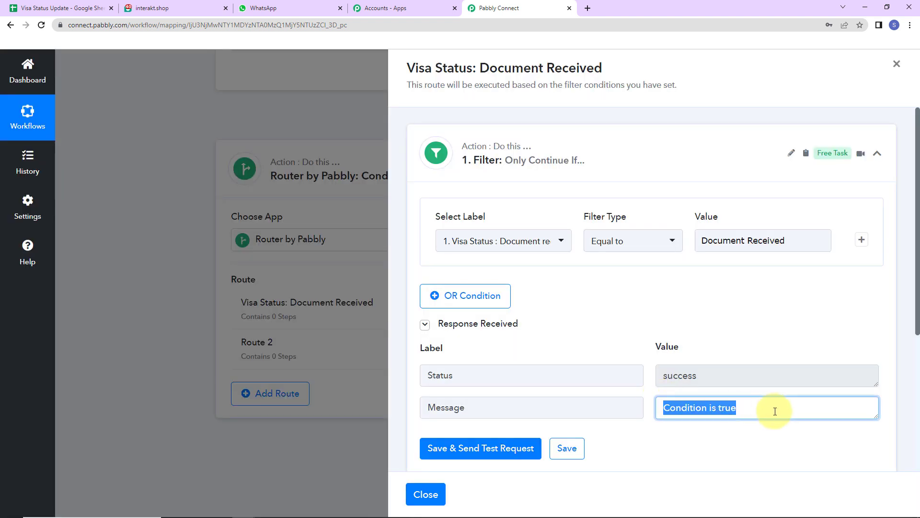
{"action": "left_click", "coordinate": [34, 8]}
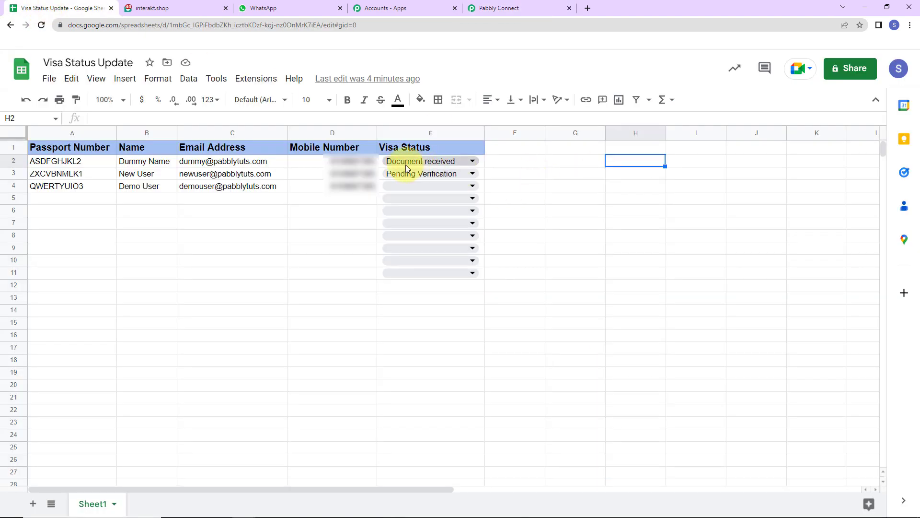
{"action": "left_click", "coordinate": [488, 8]}
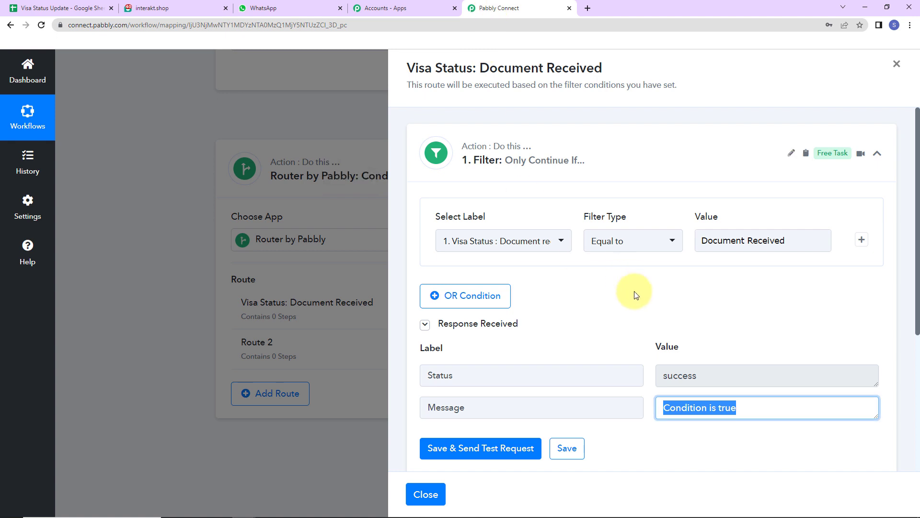
{"action": "left_click", "coordinate": [733, 323]}
{"action": "scroll", "coordinate": [732, 322], "scroll_direction": "down", "scroll_amount": 5}
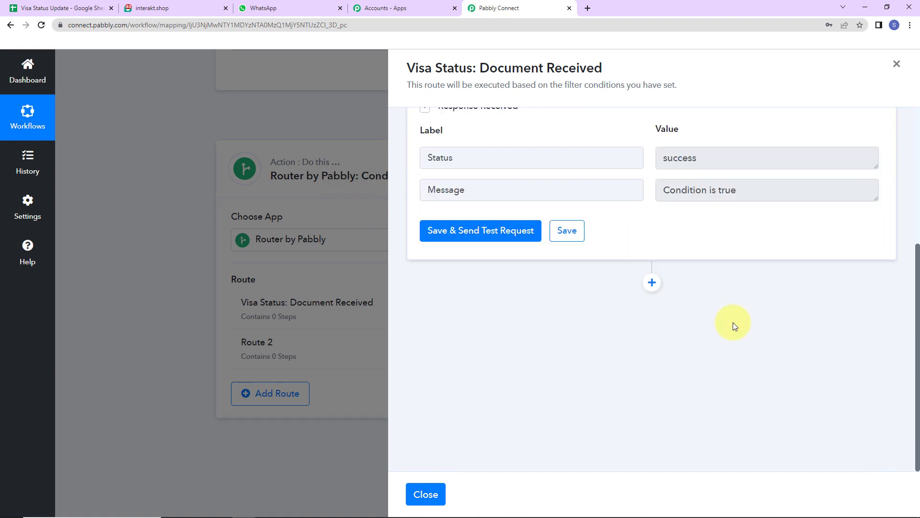
Add an Interakt Send WhatsApp Template Message action after the filter.
{"action": "left_click", "coordinate": [651, 282]}
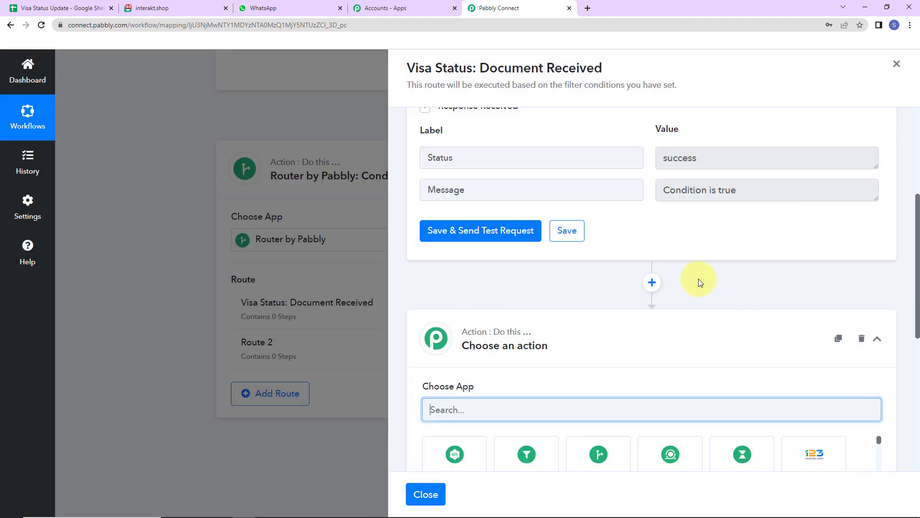
{"action": "type", "text": "int"}
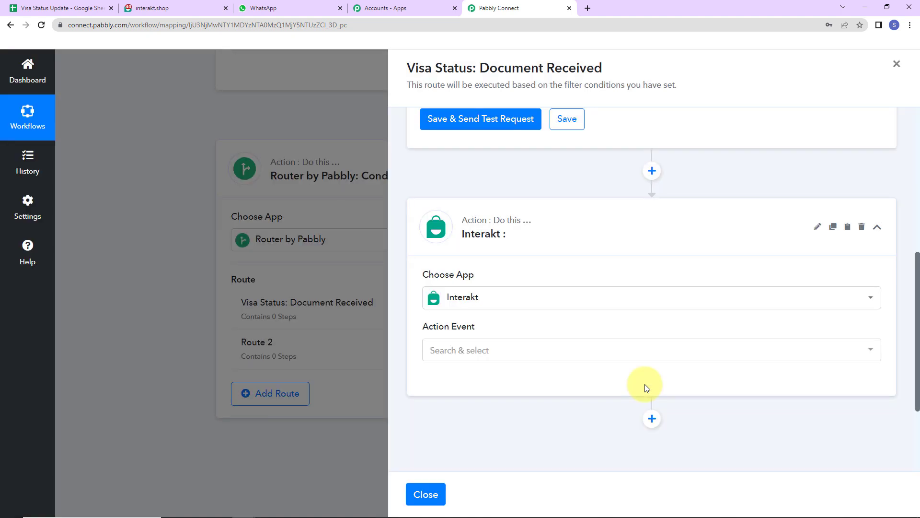
{"action": "left_click", "coordinate": [473, 350]}
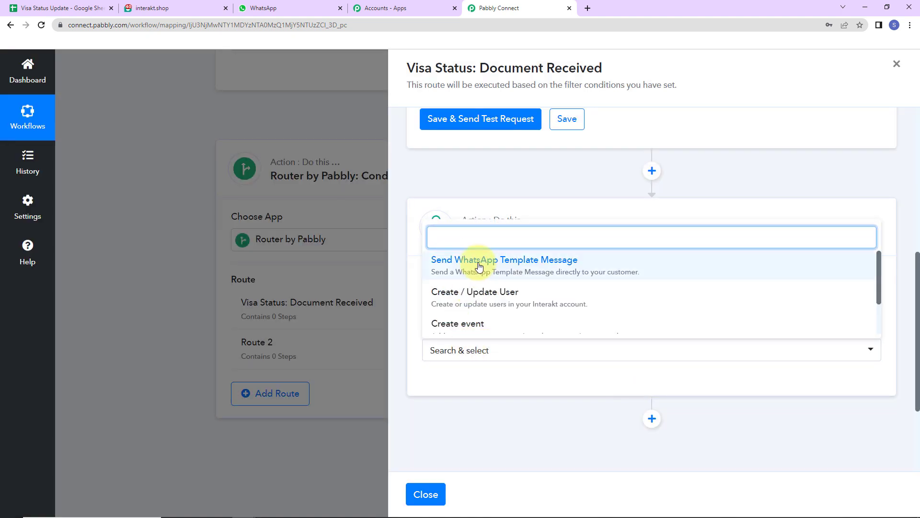
{"action": "left_click", "coordinate": [529, 265]}
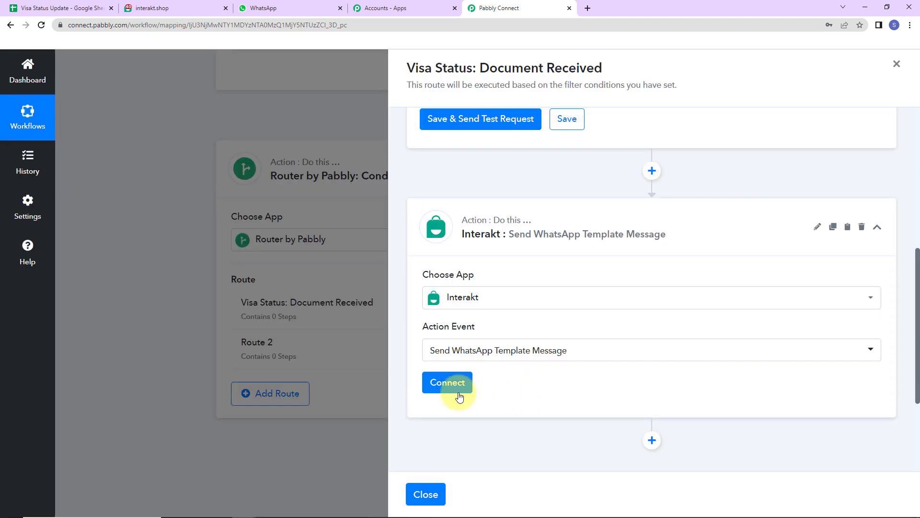
Create a new Interakt connection using the secret key from Interakt Developer Settings.
{"action": "left_click", "coordinate": [450, 383]}
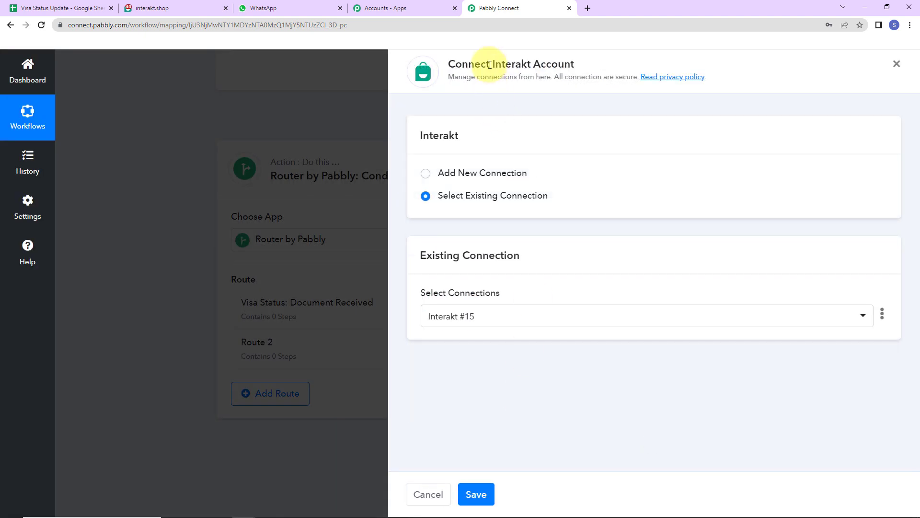
{"action": "left_click_drag", "start_coordinate": [489, 64], "coordinate": [587, 66]}
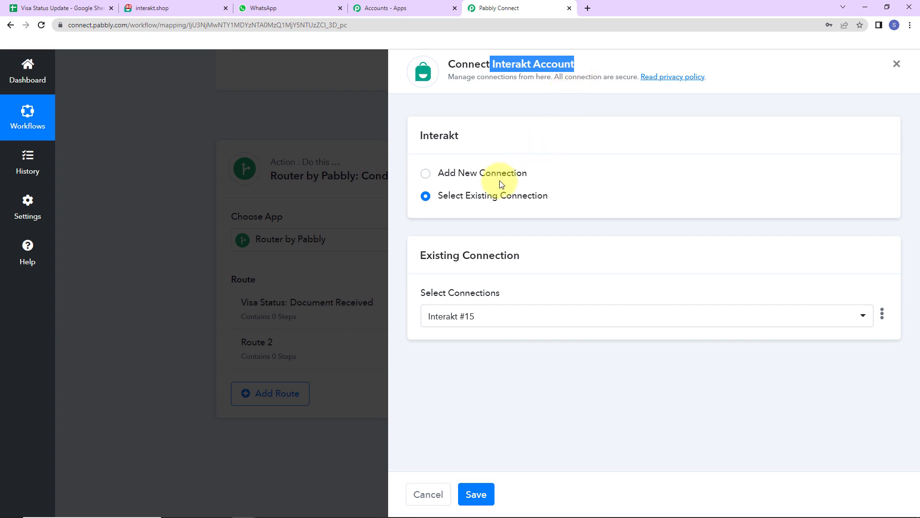
{"action": "left_click", "coordinate": [426, 174]}
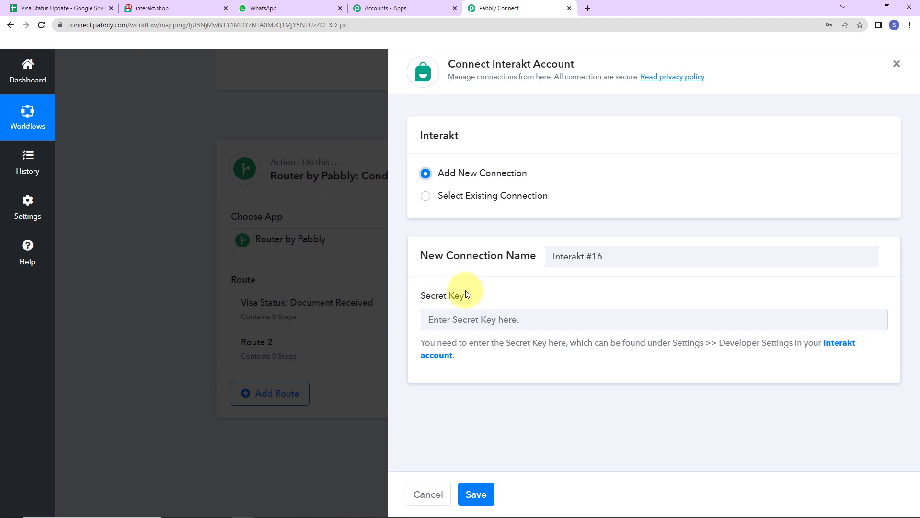
{"action": "left_click", "coordinate": [846, 343]}
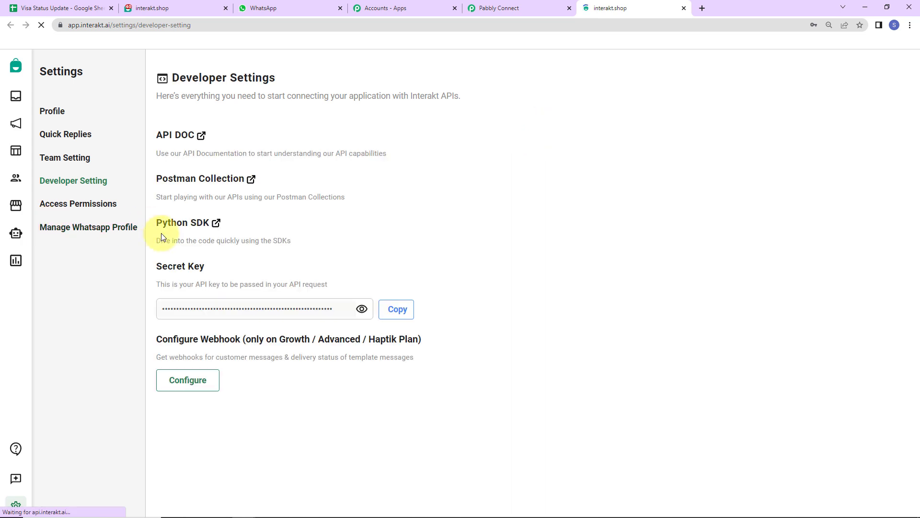
{"action": "left_click", "coordinate": [397, 311]}
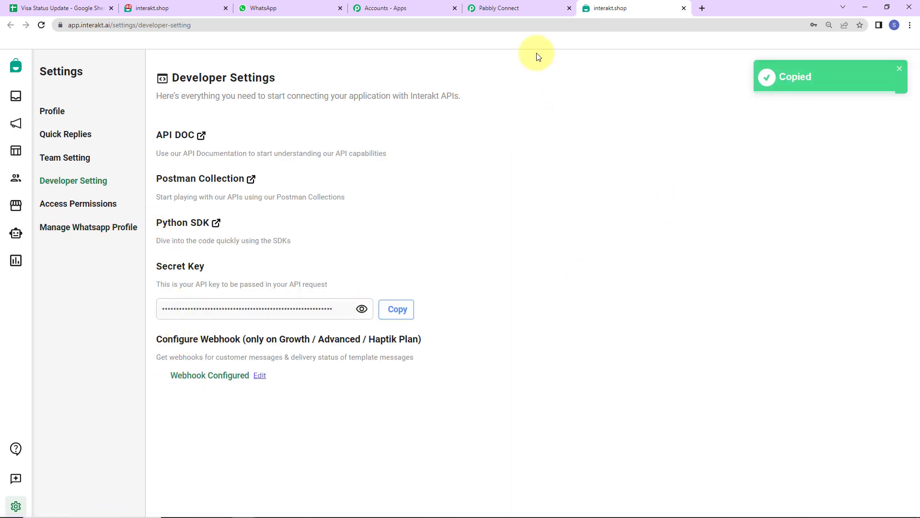
{"action": "left_click", "coordinate": [502, 8]}
{"action": "left_click", "coordinate": [524, 318]}
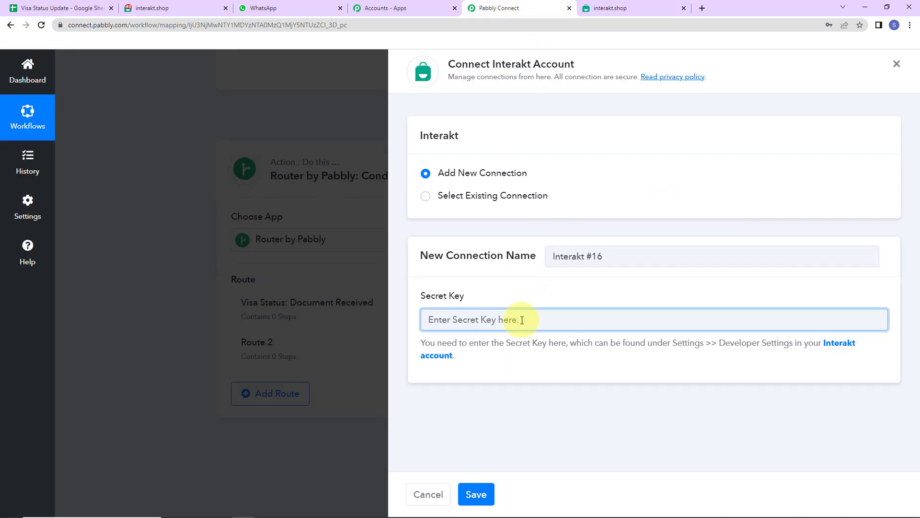
{"action": "key", "text": "ctrl+v"}
{"action": "left_click", "coordinate": [476, 494]}
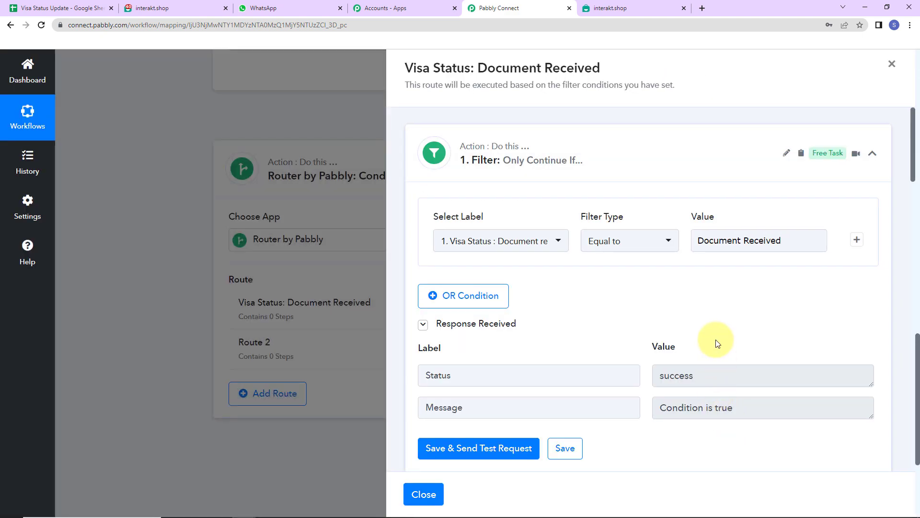
Enter +91 as the Interakt action's Country Code.
{"action": "scroll", "coordinate": [718, 343], "scroll_direction": "down", "scroll_amount": 7}
{"action": "scroll", "coordinate": [623, 307], "scroll_direction": "down", "scroll_amount": 2}
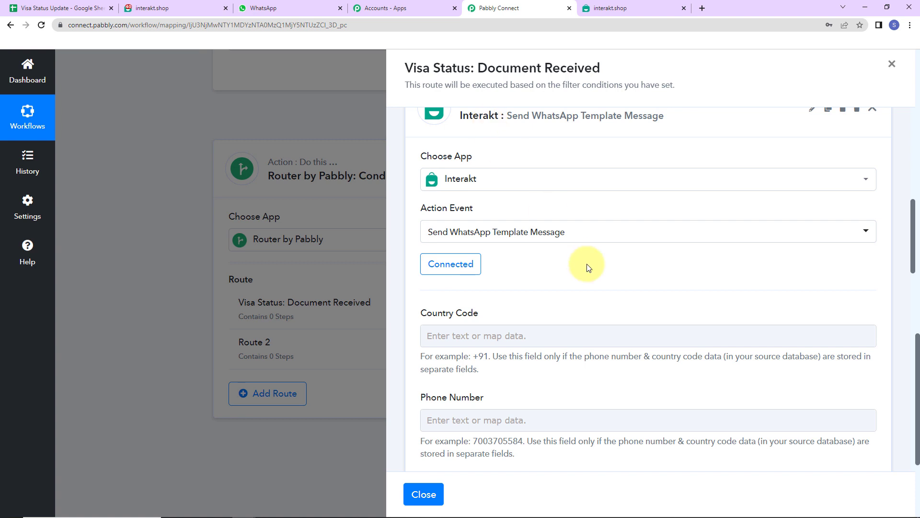
{"action": "scroll", "coordinate": [587, 264], "scroll_direction": "down", "scroll_amount": 2}
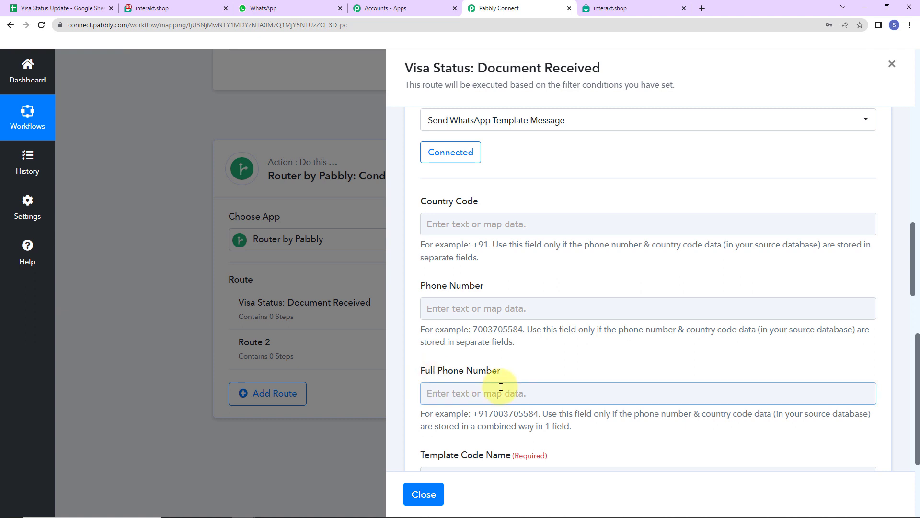
{"action": "scroll", "coordinate": [503, 382], "scroll_direction": "down", "scroll_amount": 2}
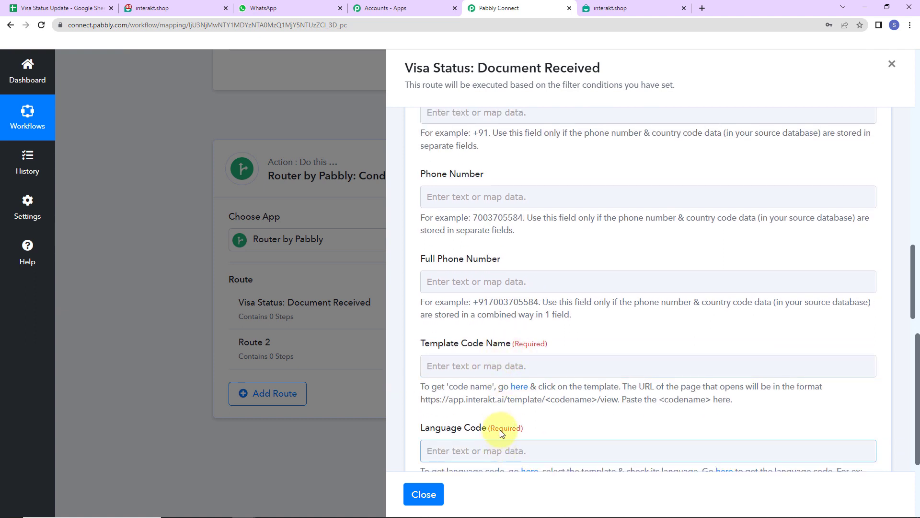
{"action": "scroll", "coordinate": [468, 362], "scroll_direction": "up", "scroll_amount": 2}
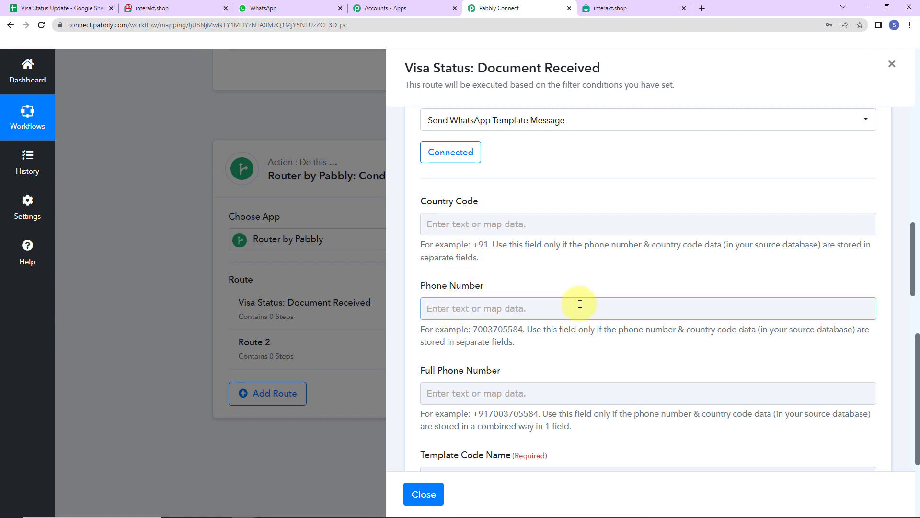
{"action": "left_click", "coordinate": [546, 223]}
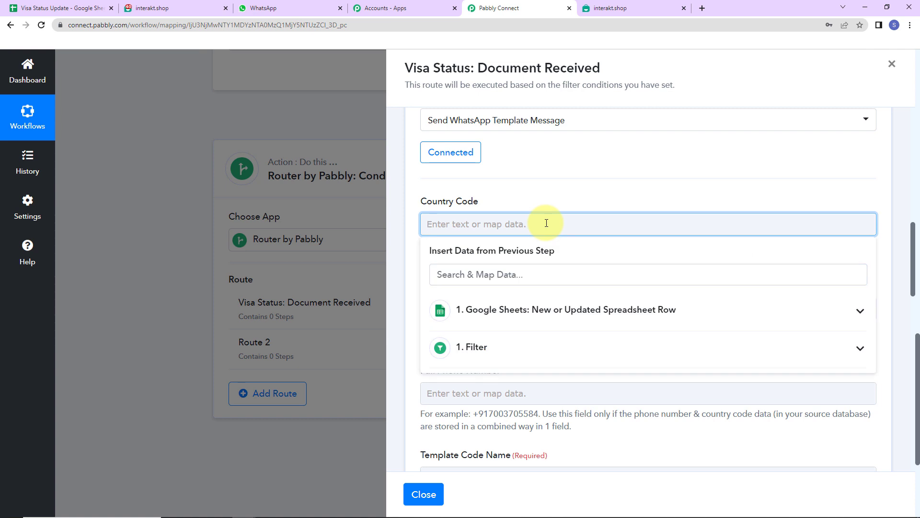
{"action": "type", "text": "+91"}
{"action": "left_click", "coordinate": [575, 182]}
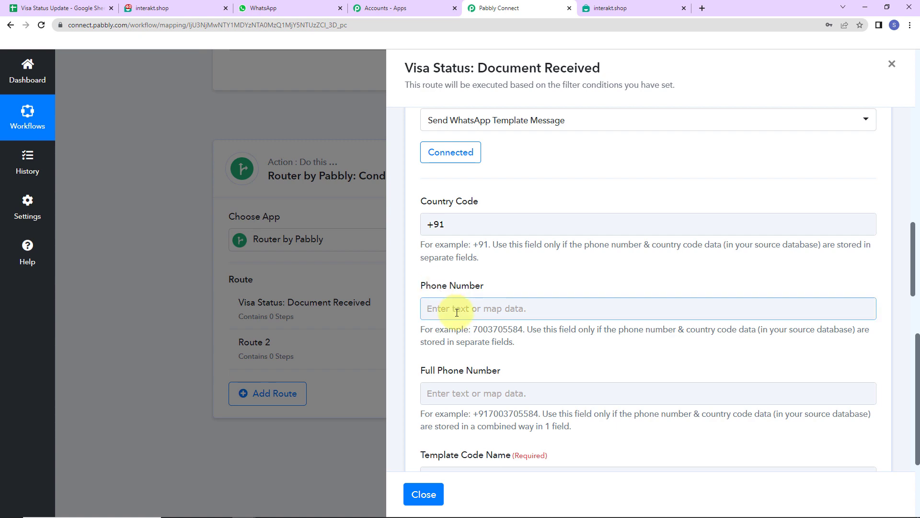
Map the Phone Number field to the Google Sheets row's Mobile Number.
{"action": "scroll", "coordinate": [457, 312], "scroll_direction": "down", "scroll_amount": 2}
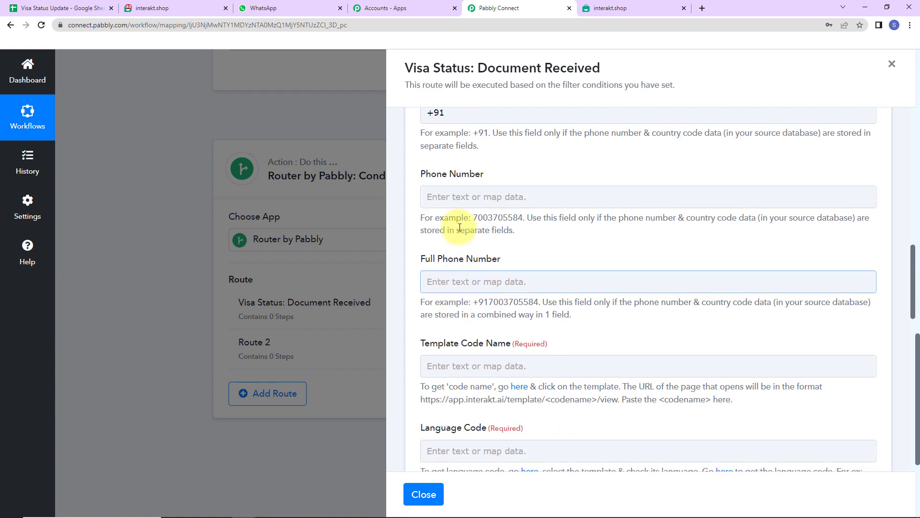
{"action": "left_click", "coordinate": [453, 197]}
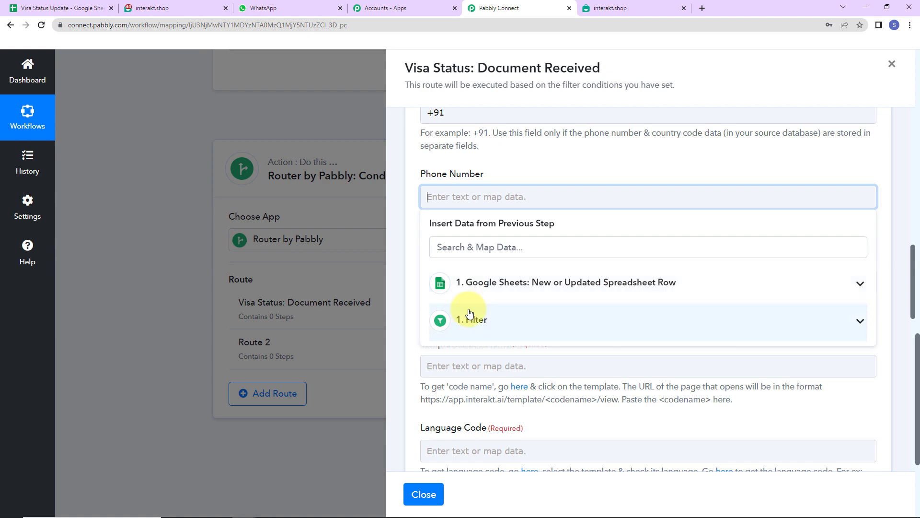
{"action": "left_click", "coordinate": [475, 294]}
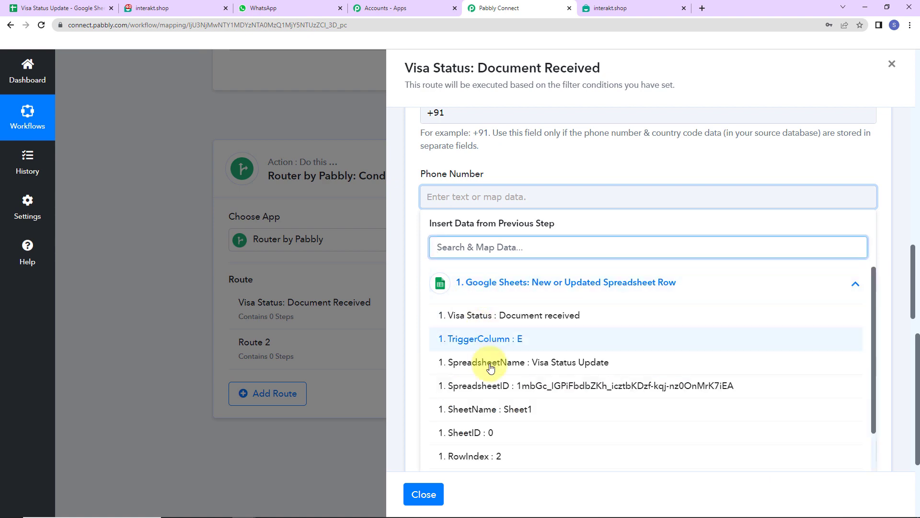
{"action": "scroll", "coordinate": [485, 362], "scroll_direction": "down", "scroll_amount": 5}
{"action": "left_click", "coordinate": [530, 317]}
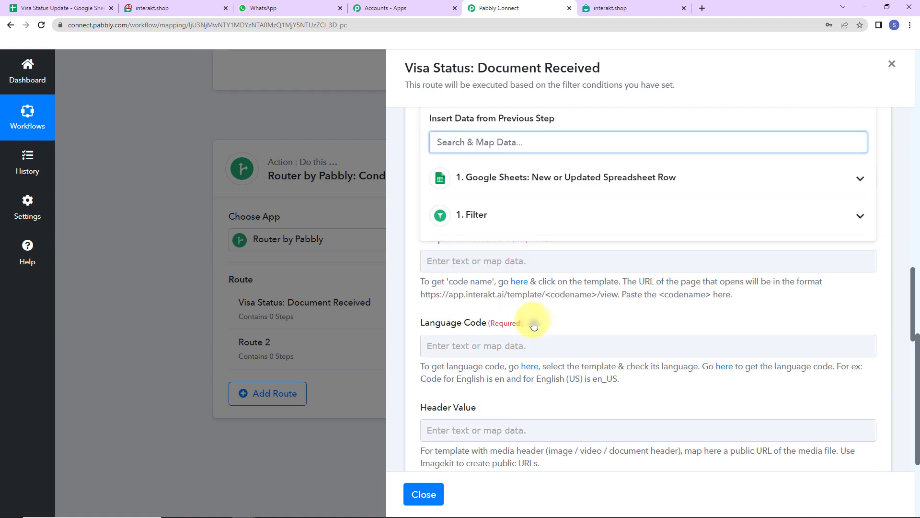
{"action": "scroll", "coordinate": [763, 194], "scroll_direction": "up", "scroll_amount": 2}
{"action": "left_click", "coordinate": [756, 168]}
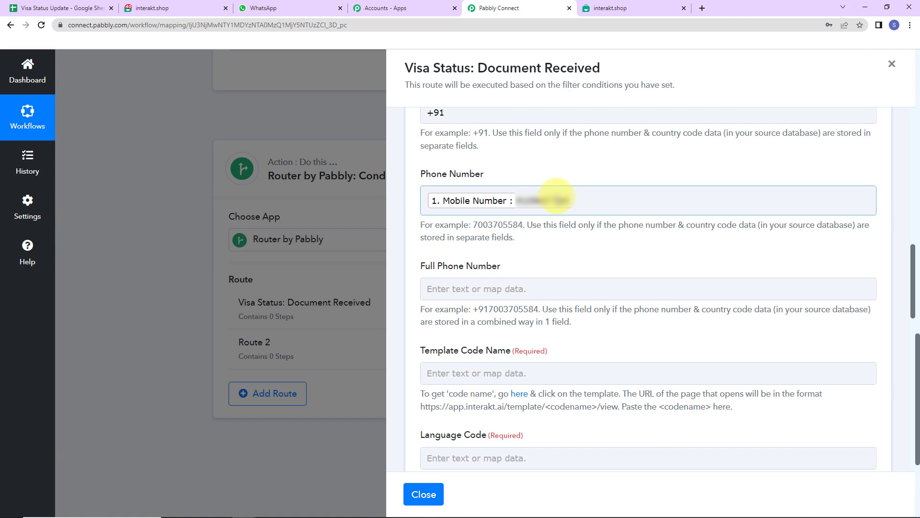
{"action": "scroll", "coordinate": [550, 244], "scroll_direction": "down", "scroll_amount": 2}
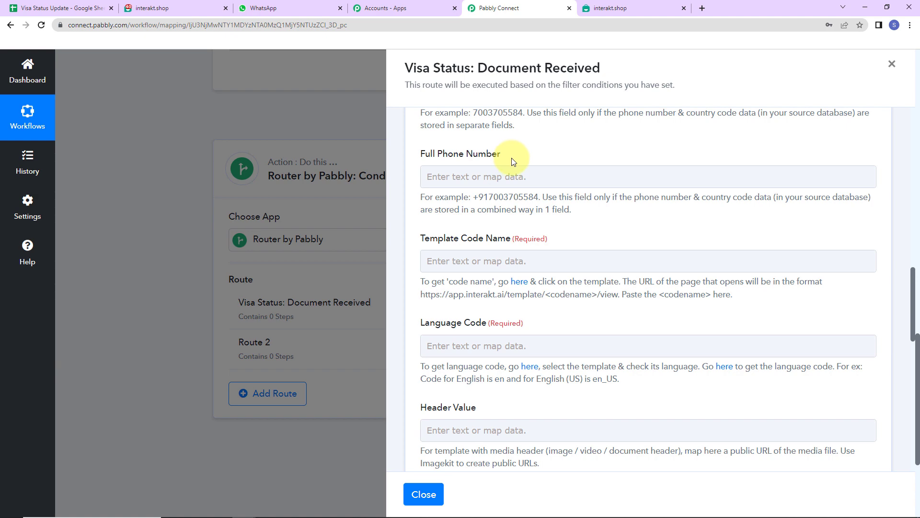
{"action": "scroll", "coordinate": [511, 158], "scroll_direction": "down", "scroll_amount": 2}
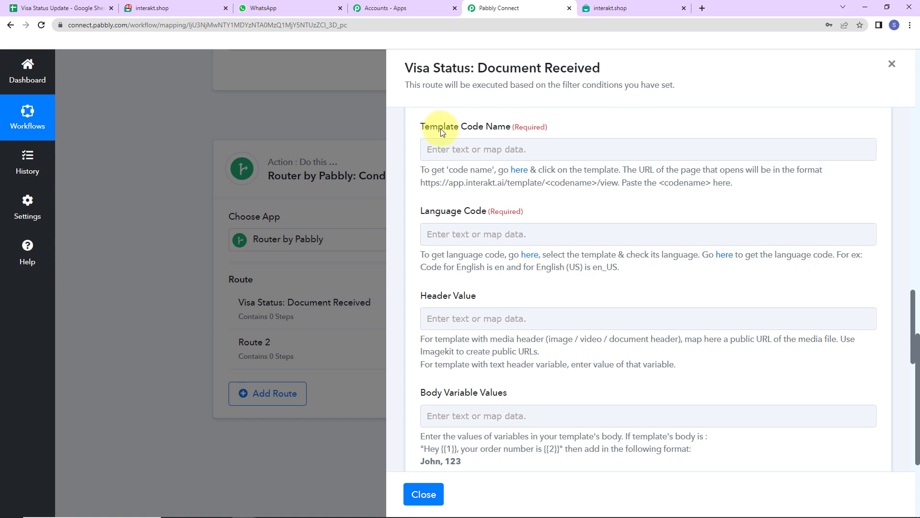
Open the active Visa Update Status template in Interakt and review its body text.
{"action": "left_click", "coordinate": [519, 175]}
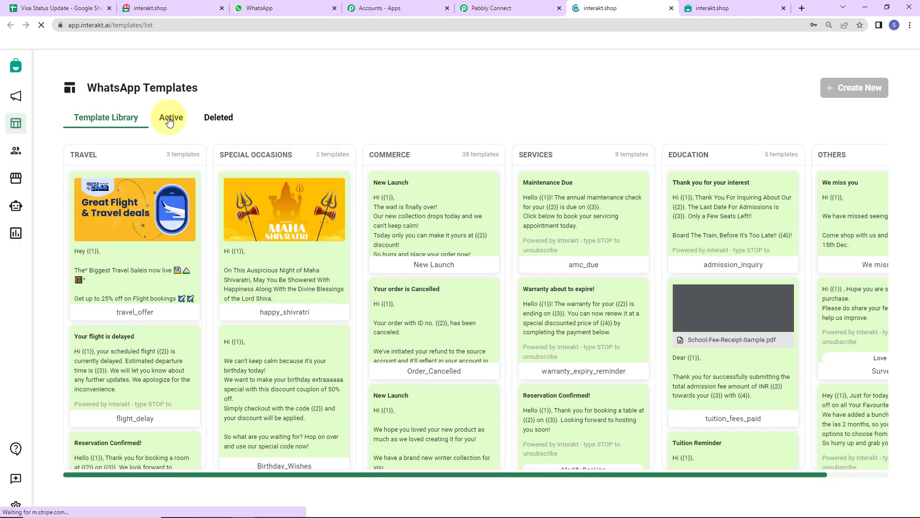
{"action": "left_click", "coordinate": [169, 120]}
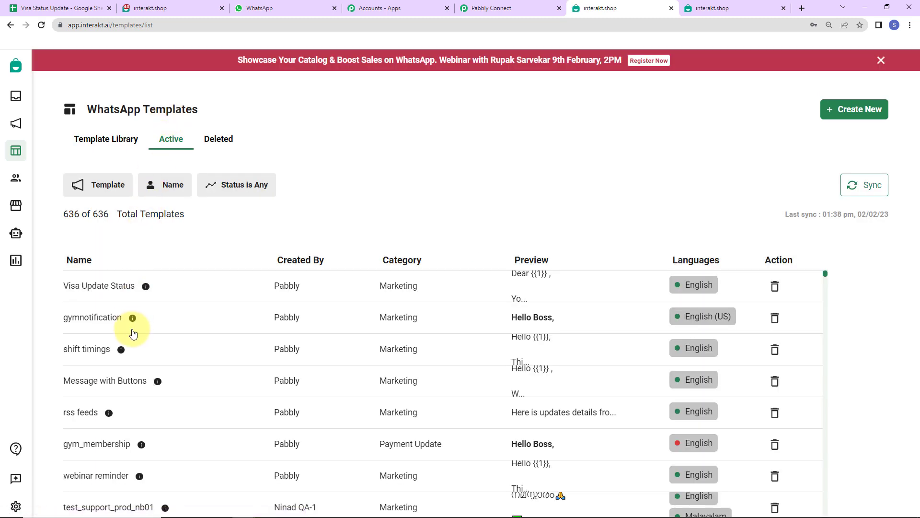
{"action": "left_click", "coordinate": [90, 288]}
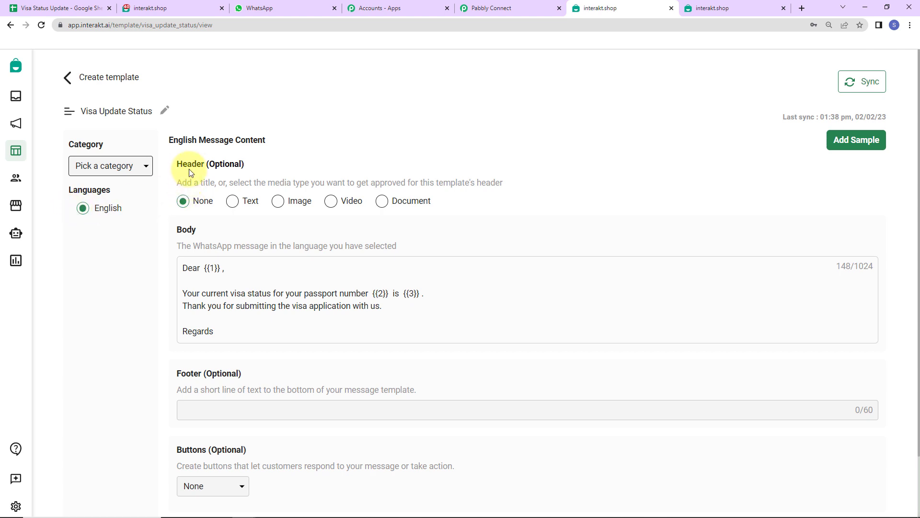
{"action": "left_click_drag", "start_coordinate": [171, 165], "coordinate": [243, 162]}
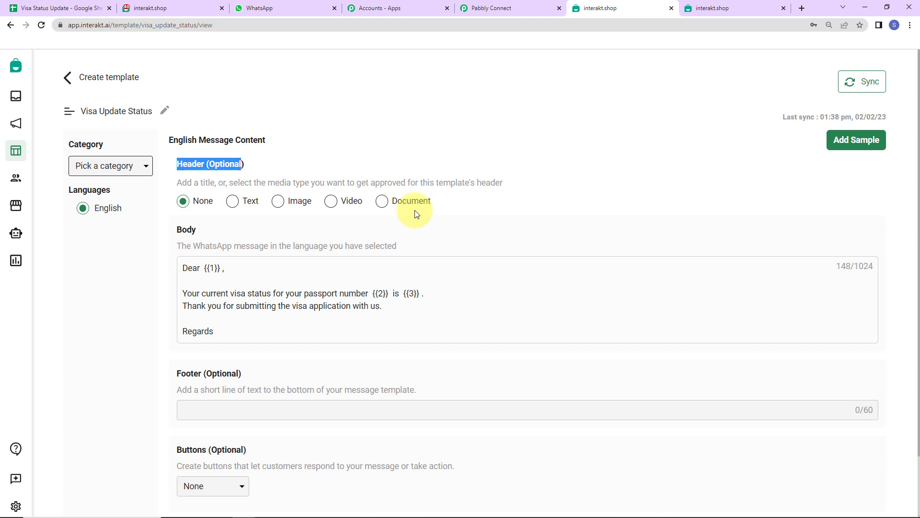
{"action": "scroll", "coordinate": [172, 187], "scroll_direction": "down", "scroll_amount": 1}
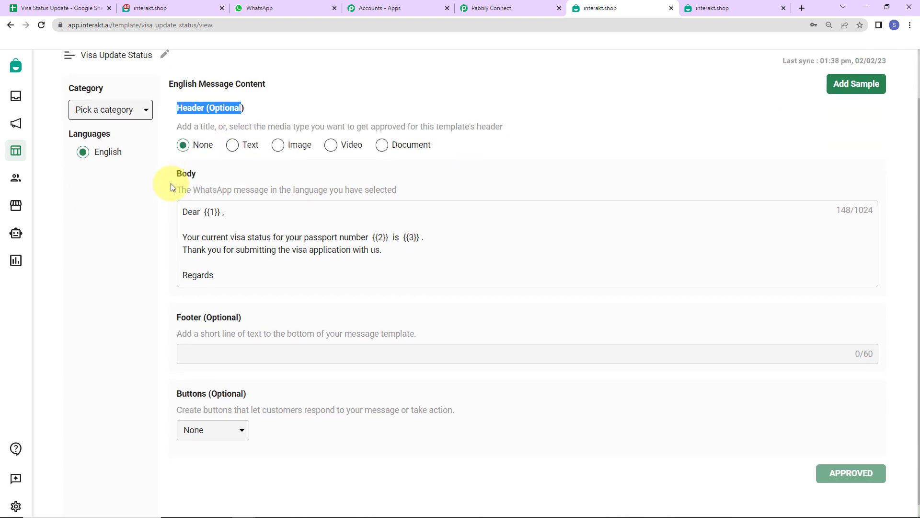
{"action": "scroll", "coordinate": [182, 180], "scroll_direction": "down", "scroll_amount": 1}
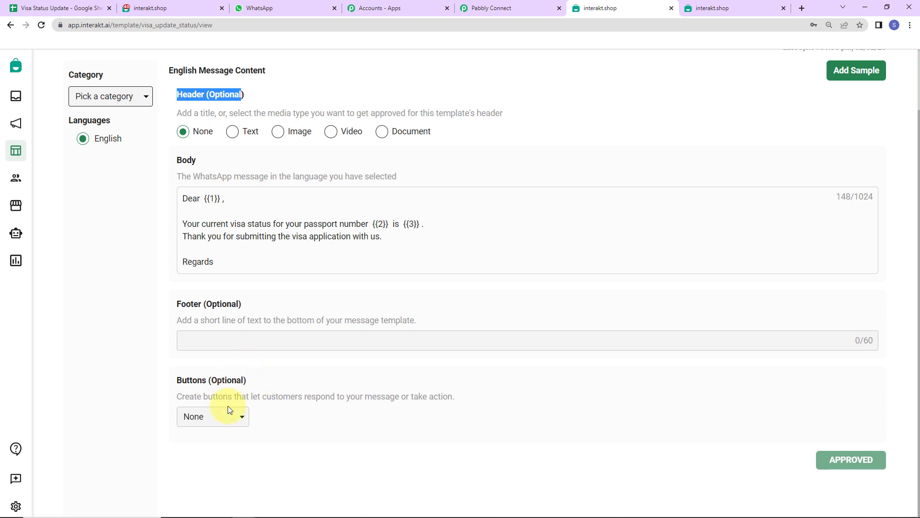
Select the code name visa_update_status in the page address to copy it.
{"action": "scroll", "coordinate": [828, 214], "scroll_direction": "up", "scroll_amount": 2}
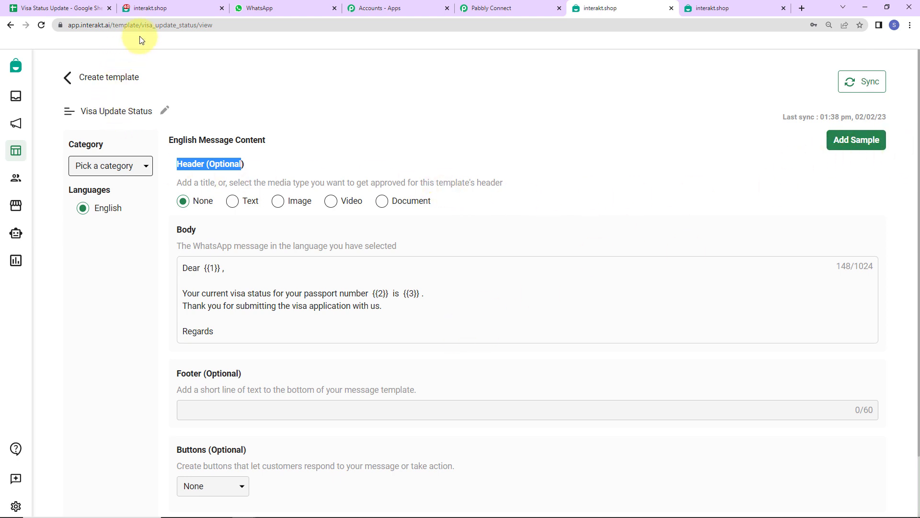
{"action": "double_click", "coordinate": [176, 25]}
{"action": "right_click", "coordinate": [176, 25]}
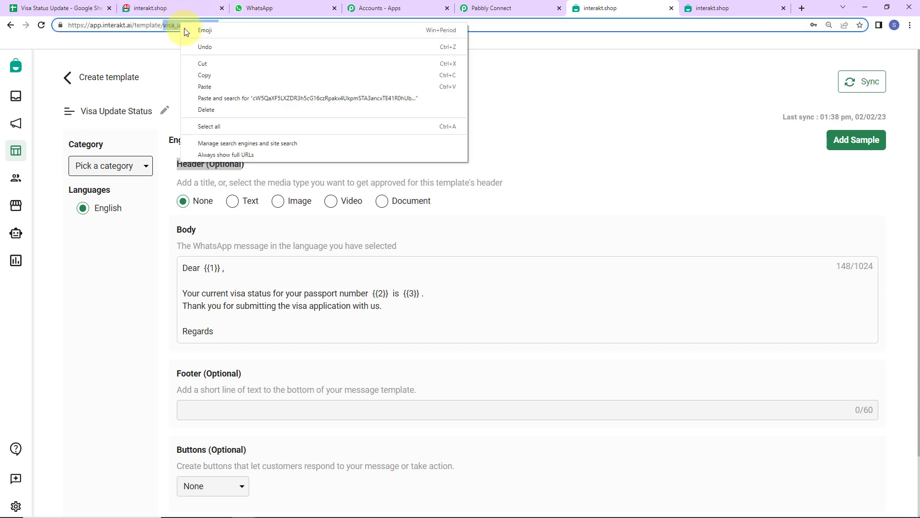
Fill Template Code Name with visa_update_status and Language Code with en.
{"action": "left_click", "coordinate": [205, 76]}
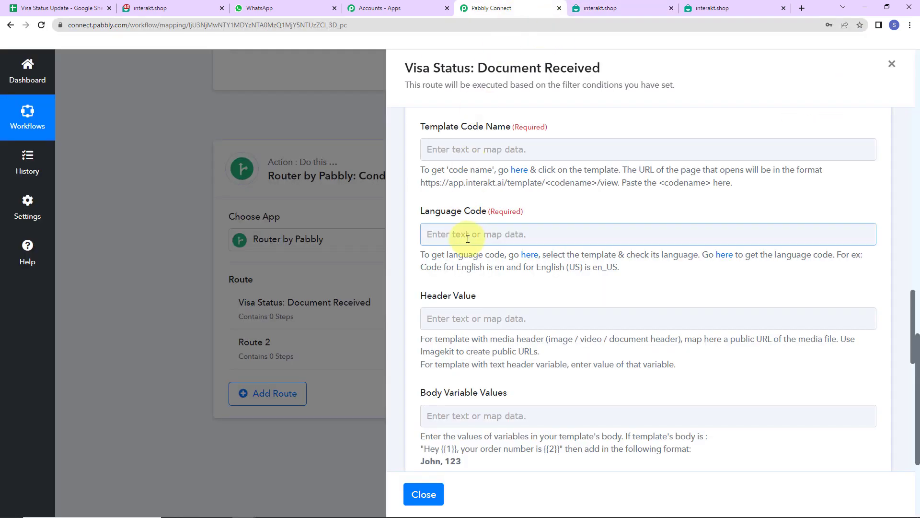
{"action": "left_click", "coordinate": [460, 143]}
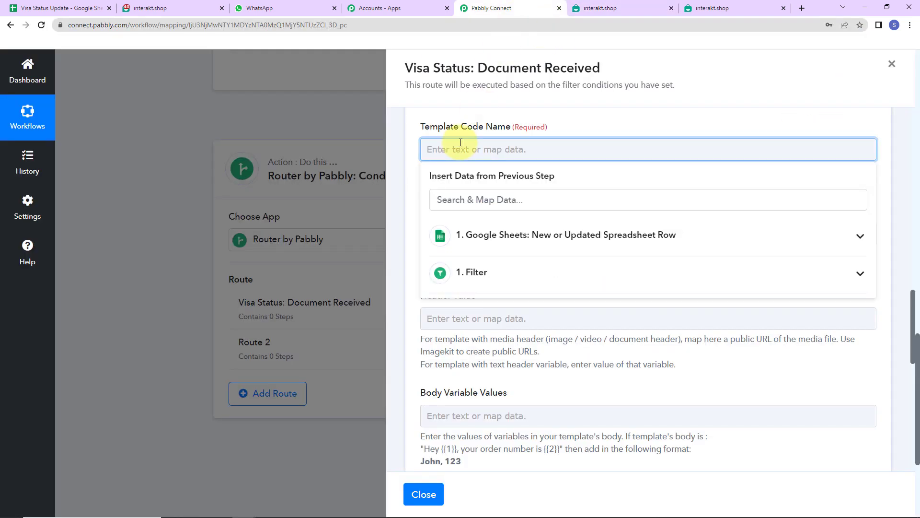
{"action": "left_click", "coordinate": [623, 113]}
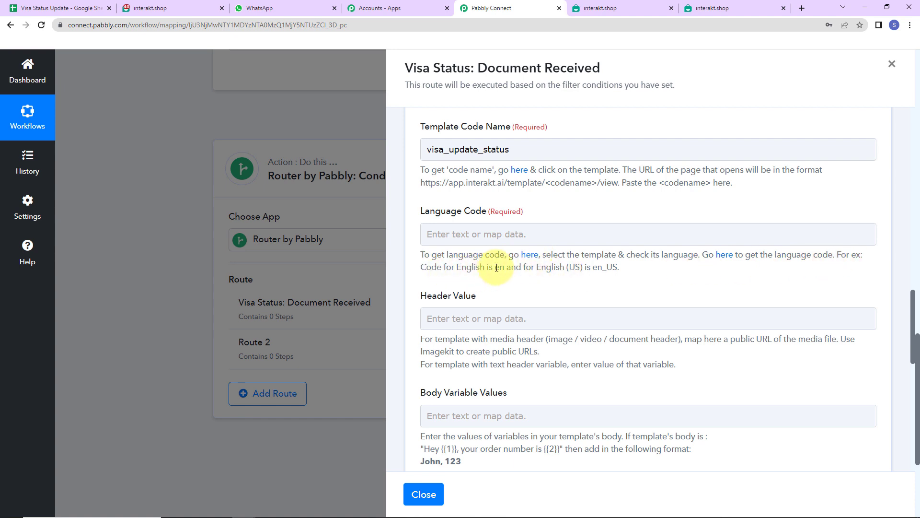
{"action": "left_click", "coordinate": [461, 234]}
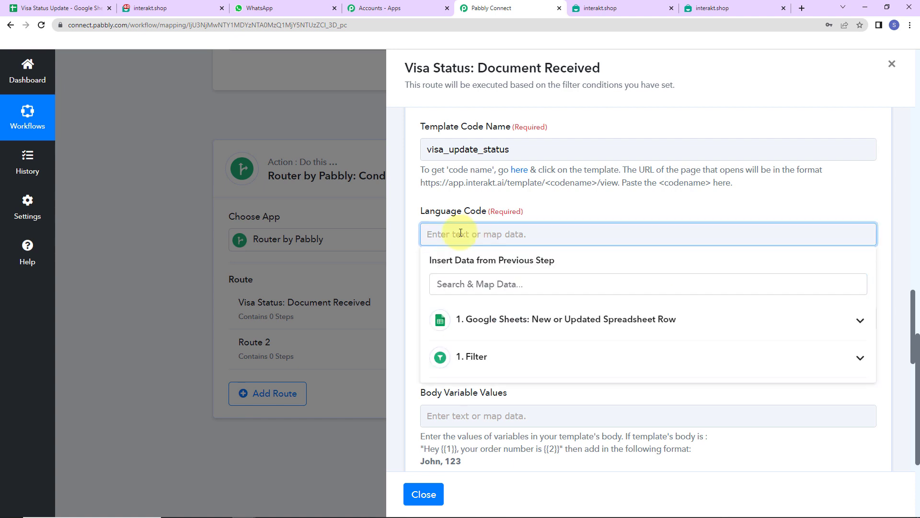
{"action": "left_click", "coordinate": [633, 194]}
{"action": "scroll", "coordinate": [554, 288], "scroll_direction": "down", "scroll_amount": 3}
{"action": "left_click", "coordinate": [472, 200]}
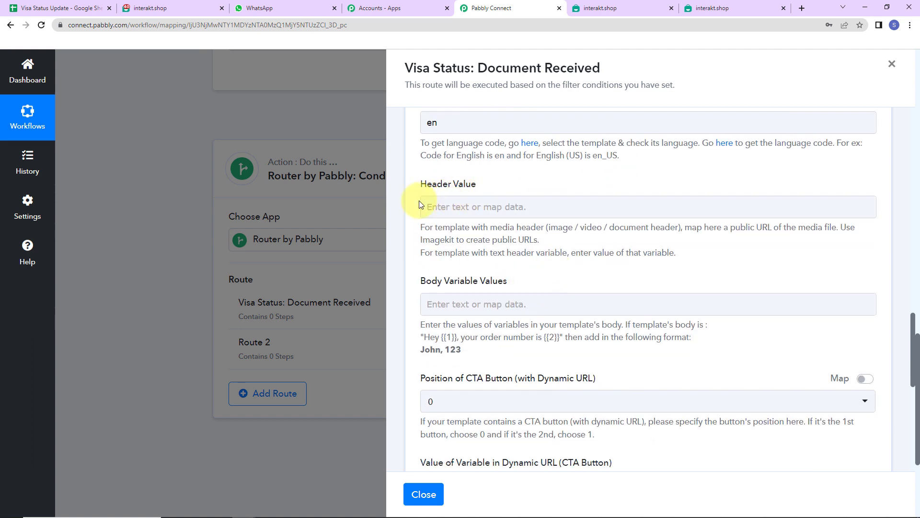
{"action": "scroll", "coordinate": [637, 200], "scroll_direction": "down", "scroll_amount": 3}
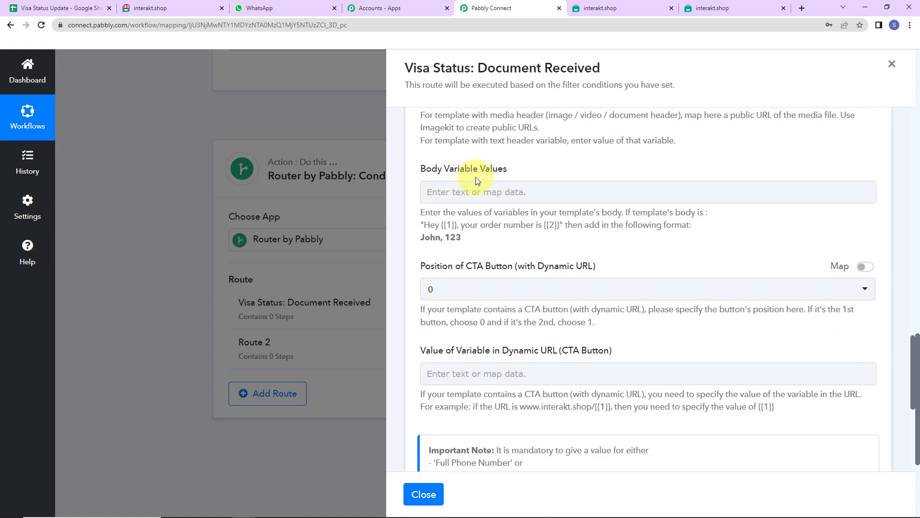
Map Body Variable Values to the sheet's Name, Passport Number and Visa Status, comma-separated.
{"action": "left_click", "coordinate": [476, 197]}
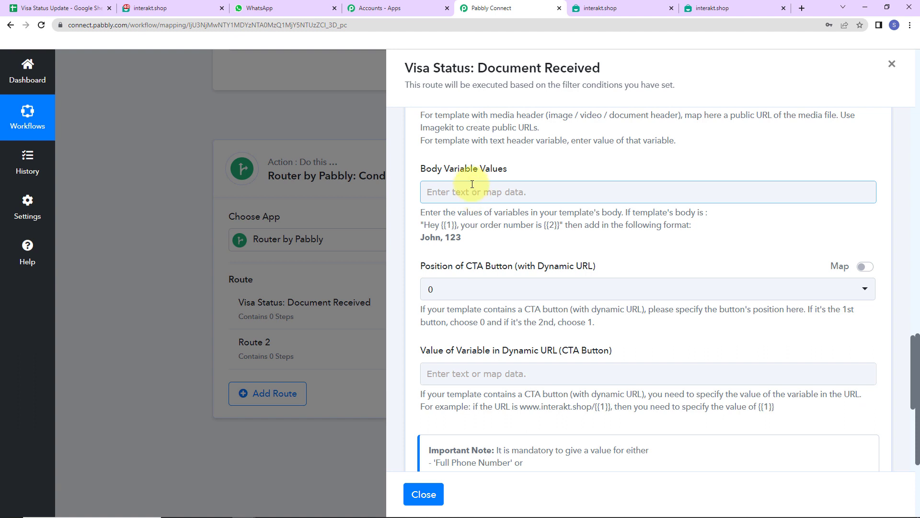
{"action": "left_click", "coordinate": [472, 185]}
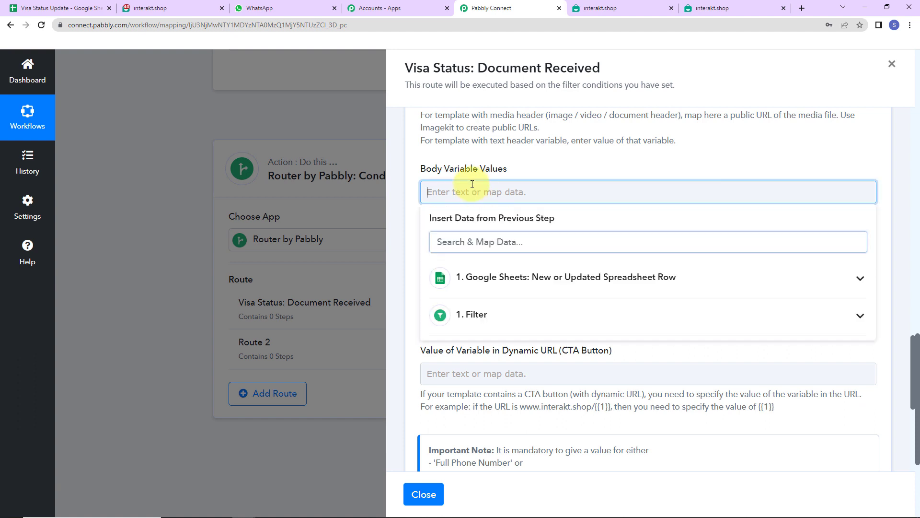
{"action": "left_click", "coordinate": [490, 282]}
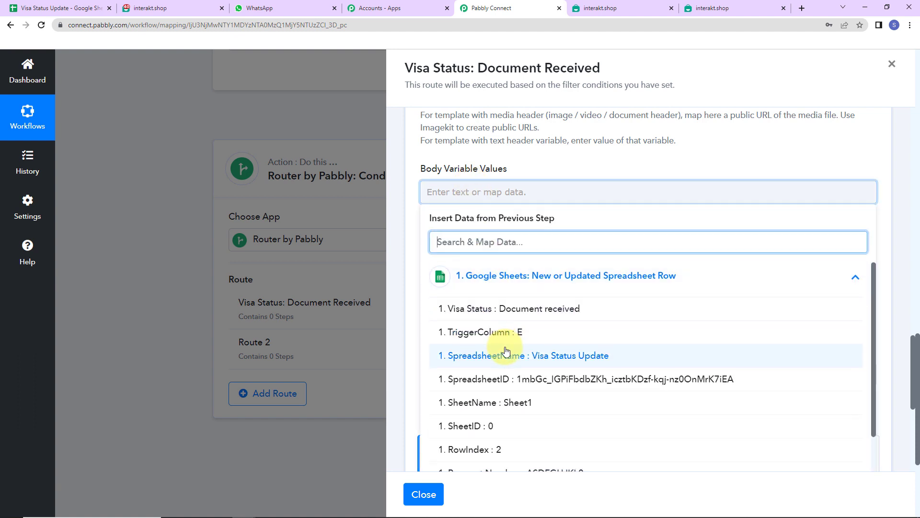
{"action": "scroll", "coordinate": [498, 307], "scroll_direction": "down", "scroll_amount": 5}
{"action": "left_click", "coordinate": [492, 304]}
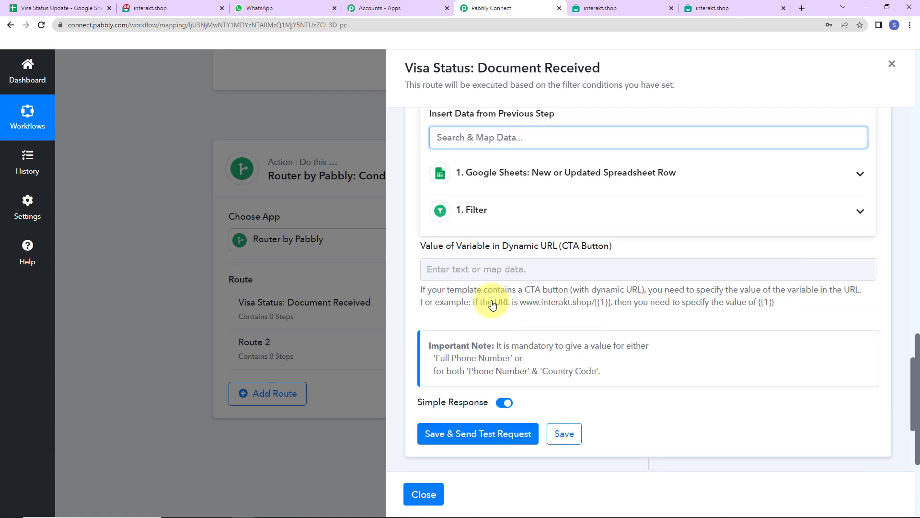
{"action": "type", "text": ","}
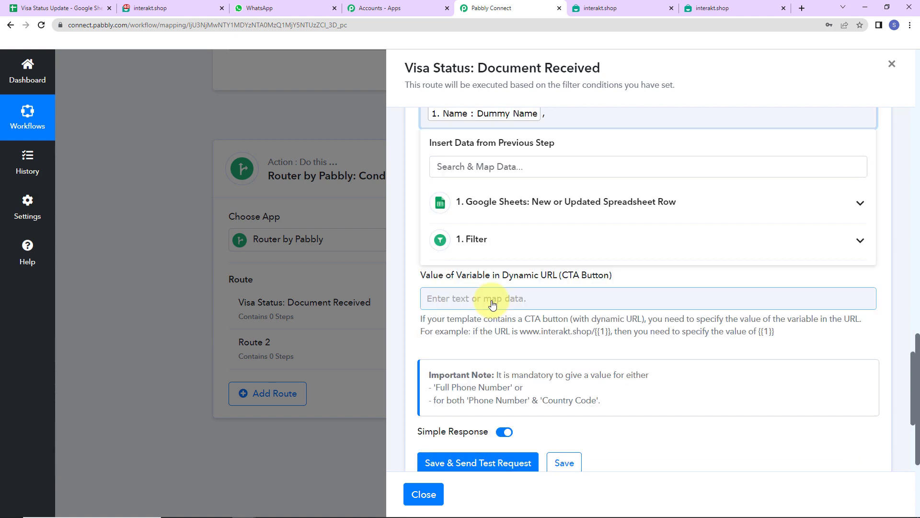
{"action": "left_click", "coordinate": [580, 206]}
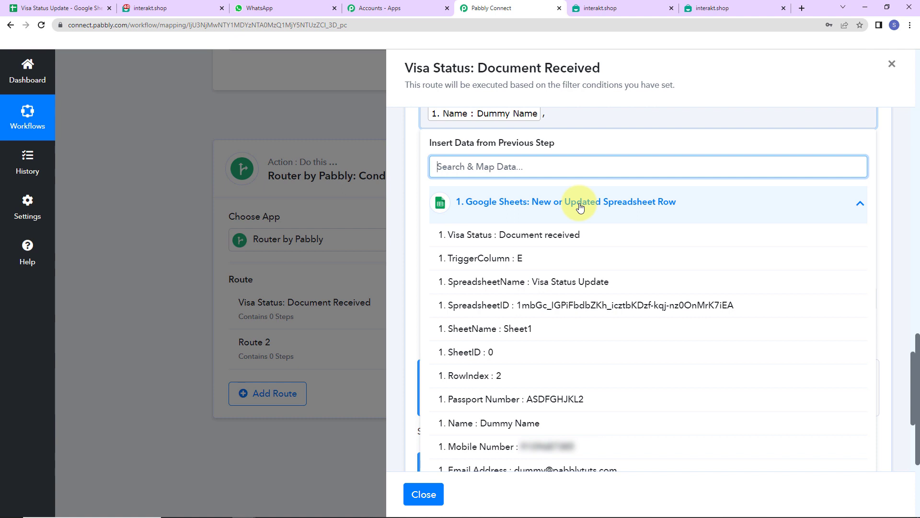
{"action": "left_click", "coordinate": [474, 404]}
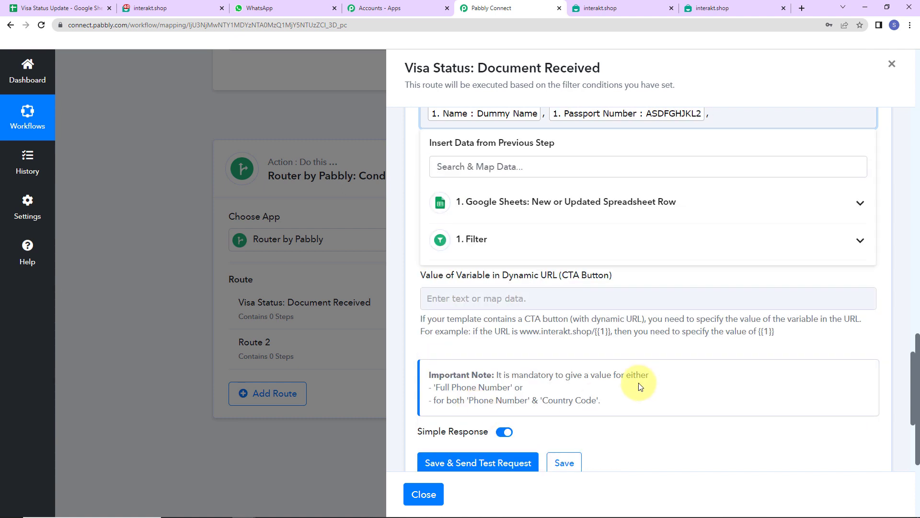
{"action": "left_click", "coordinate": [502, 189]}
{"action": "left_click", "coordinate": [740, 121]}
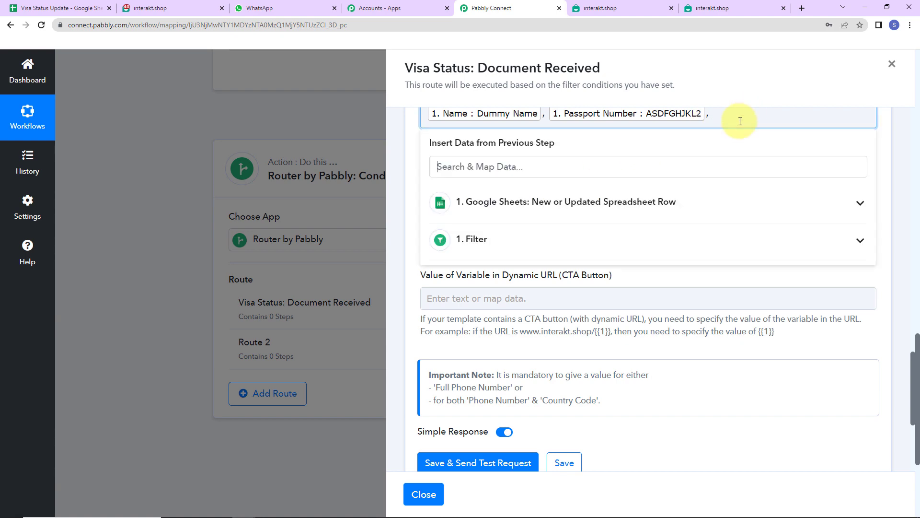
{"action": "left_click", "coordinate": [446, 205]}
{"action": "left_click", "coordinate": [450, 237]}
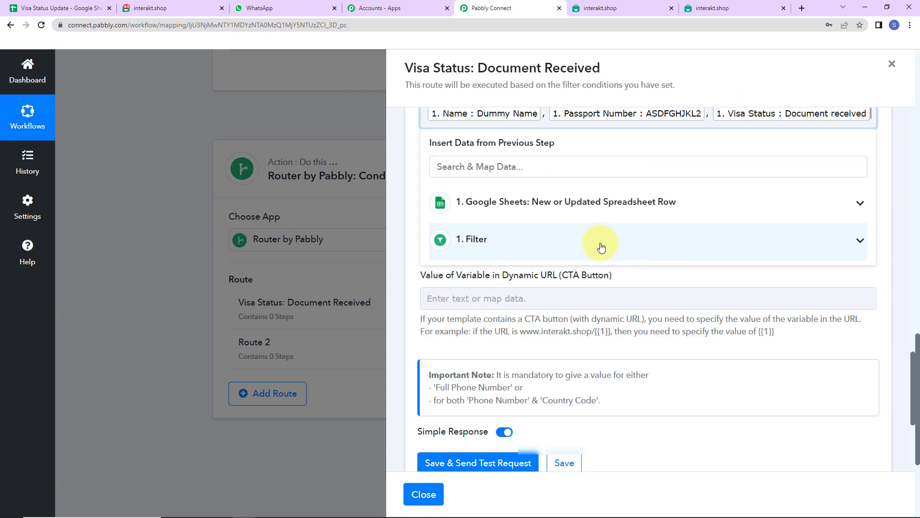
{"action": "left_click", "coordinate": [623, 150]}
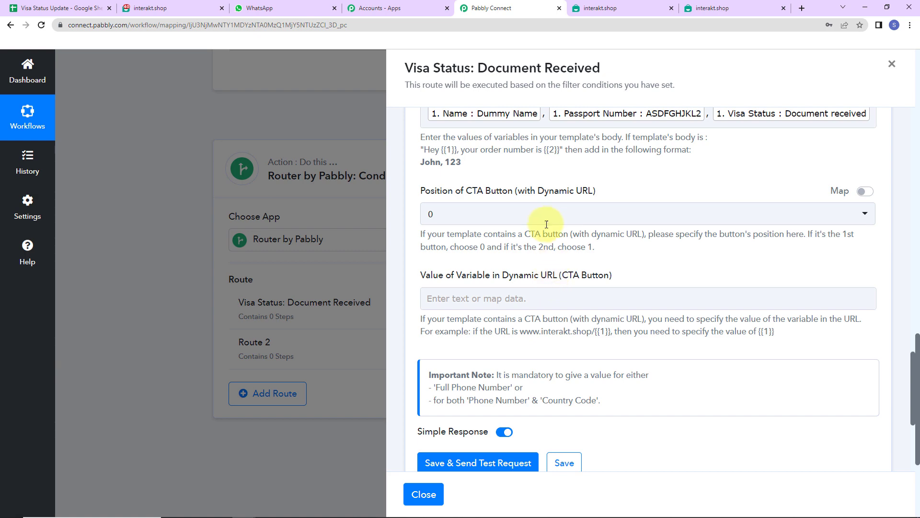
Save and test the Interakt action, then open the incoming chat in WhatsApp Web.
{"action": "scroll", "coordinate": [552, 302], "scroll_direction": "down", "scroll_amount": 3}
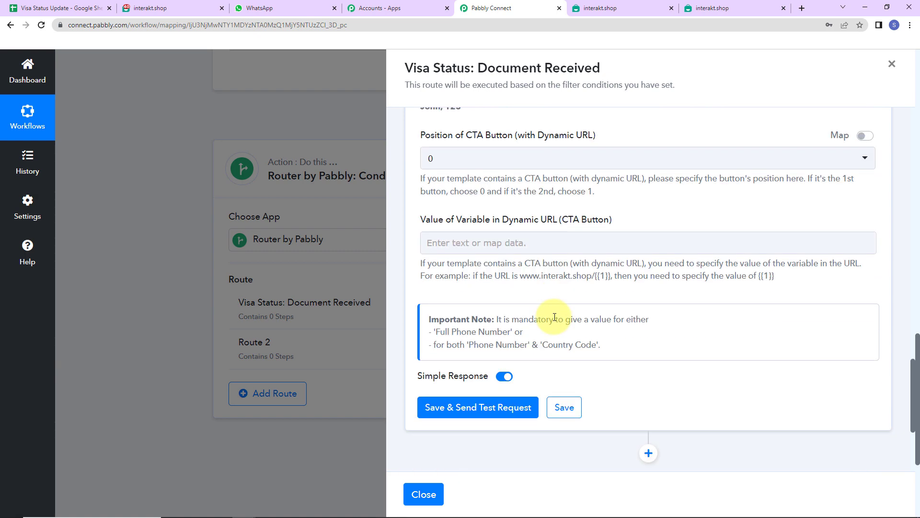
{"action": "left_click", "coordinate": [438, 351]}
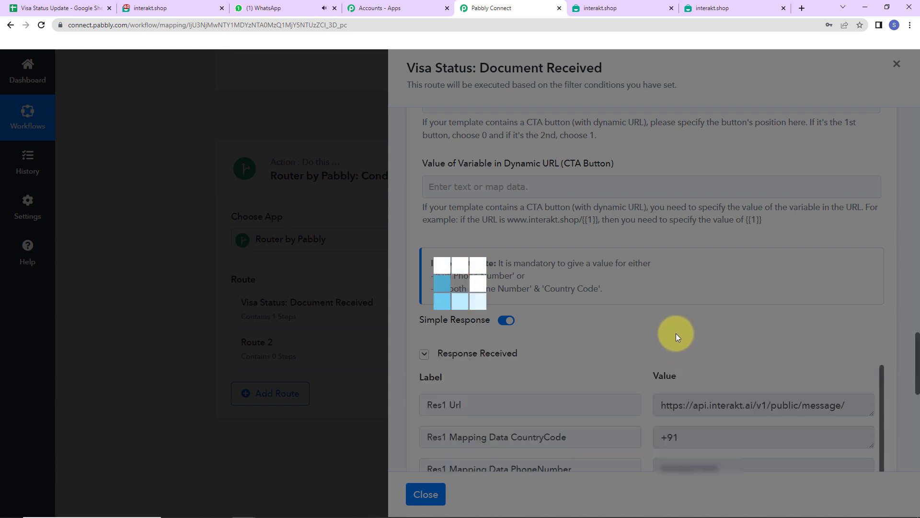
{"action": "scroll", "coordinate": [676, 332], "scroll_direction": "down", "scroll_amount": 5}
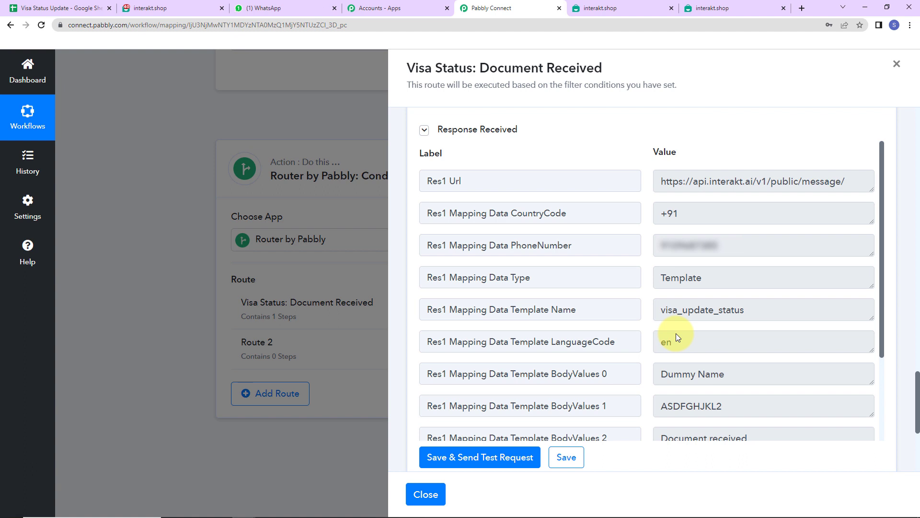
{"action": "left_click", "coordinate": [278, 8]}
{"action": "left_click", "coordinate": [154, 232]}
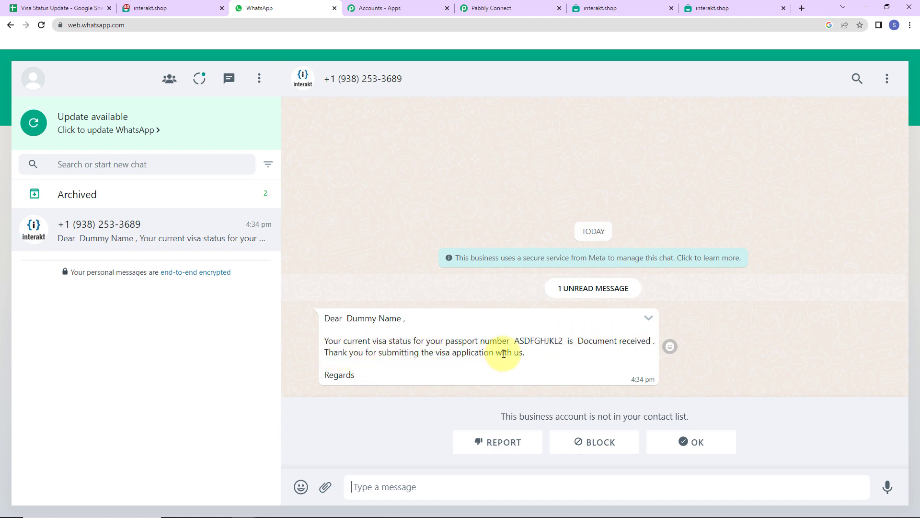
Return to the Pabbly Connect workflow after seeing the Document received message.
{"action": "left_click", "coordinate": [505, 9]}
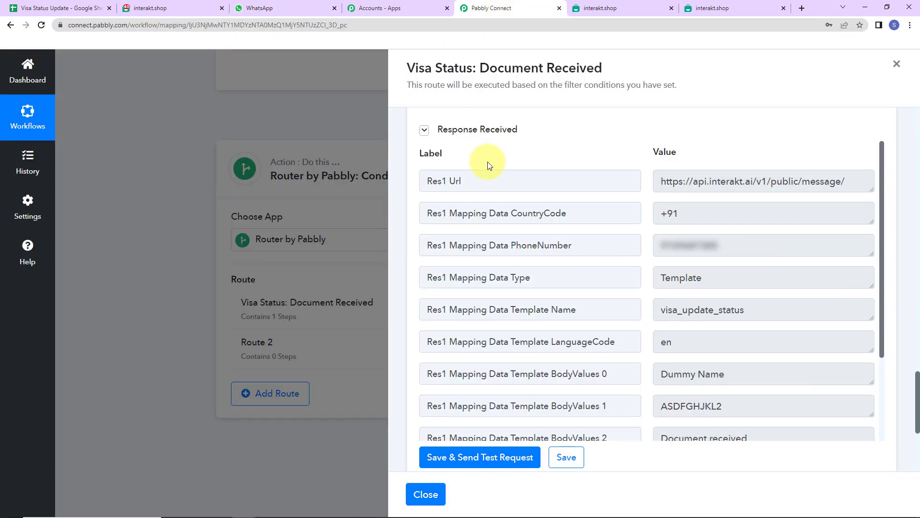
Save the Document Received route and clone it in the router.
{"action": "left_click", "coordinate": [568, 457]}
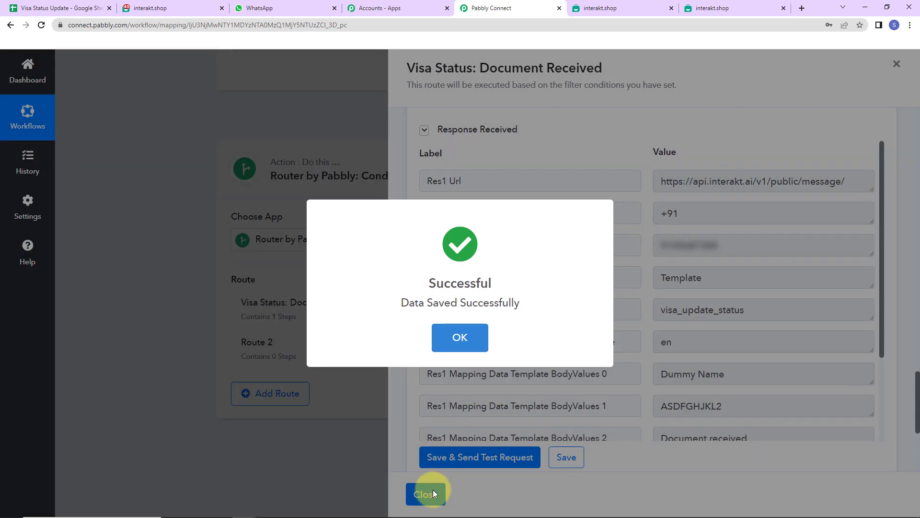
{"action": "left_click", "coordinate": [432, 490]}
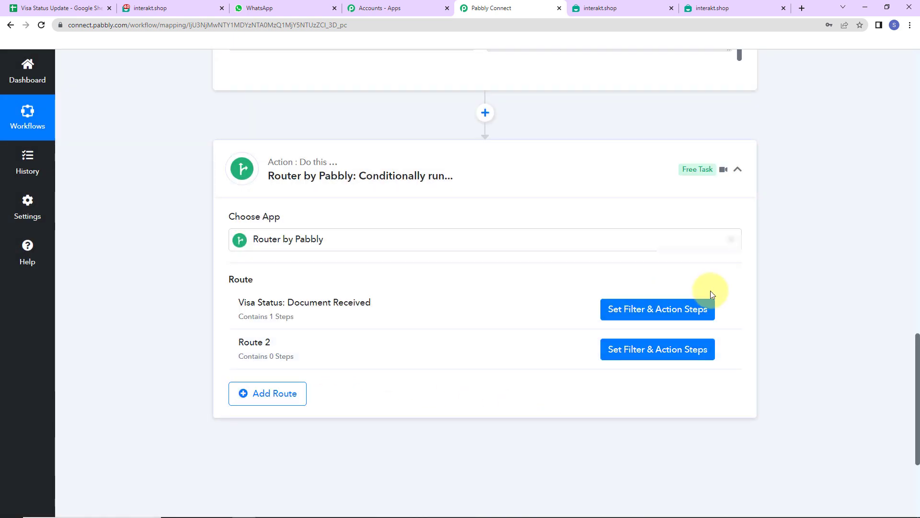
{"action": "left_click", "coordinate": [725, 309]}
{"action": "left_click", "coordinate": [677, 351]}
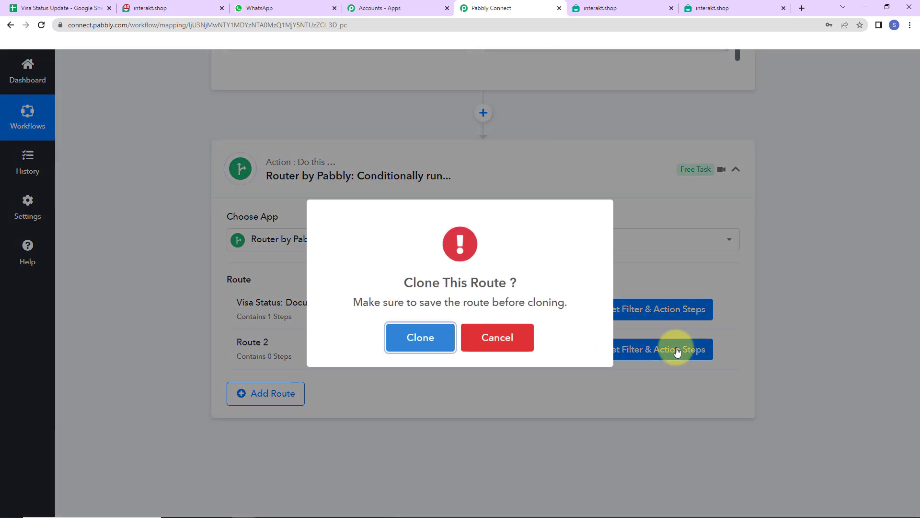
{"action": "left_click", "coordinate": [436, 343]}
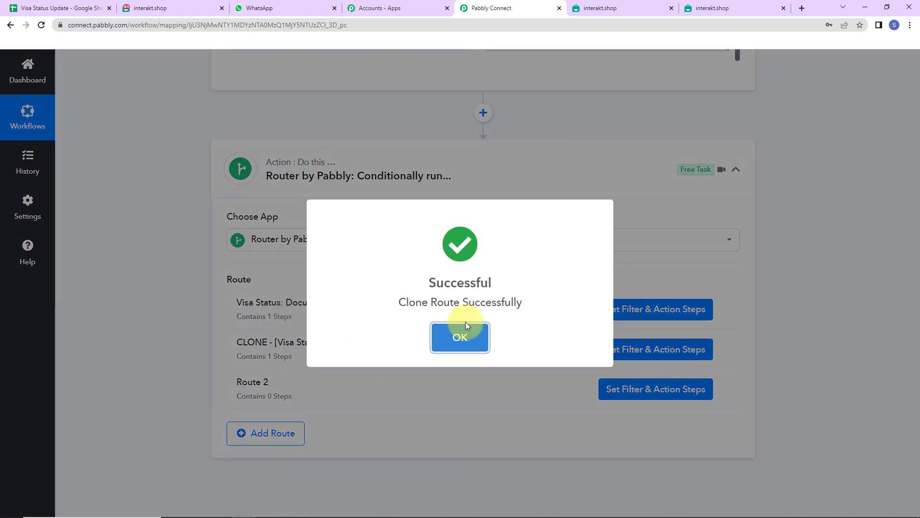
{"action": "left_click", "coordinate": [458, 338]}
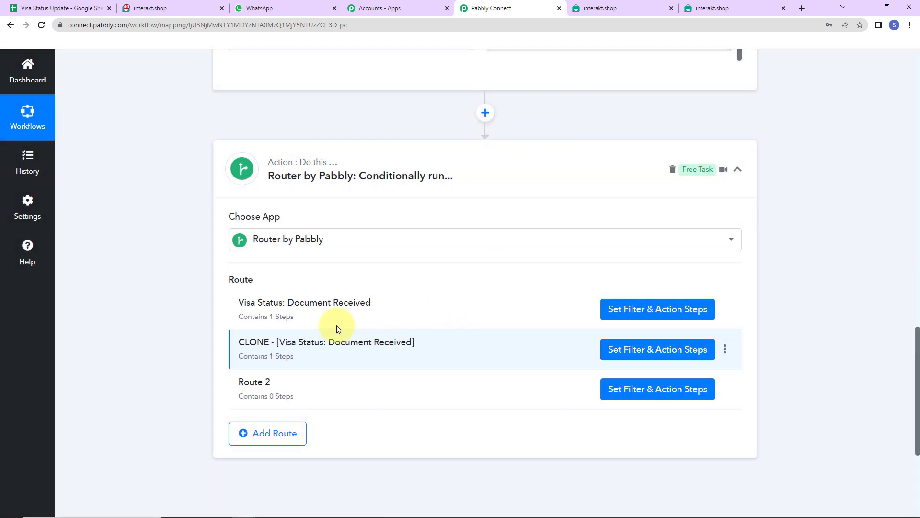
Rename the cloned route to 'Visa Status: Pending Verification' after checking the sheet's status values.
{"action": "left_click", "coordinate": [72, 8]}
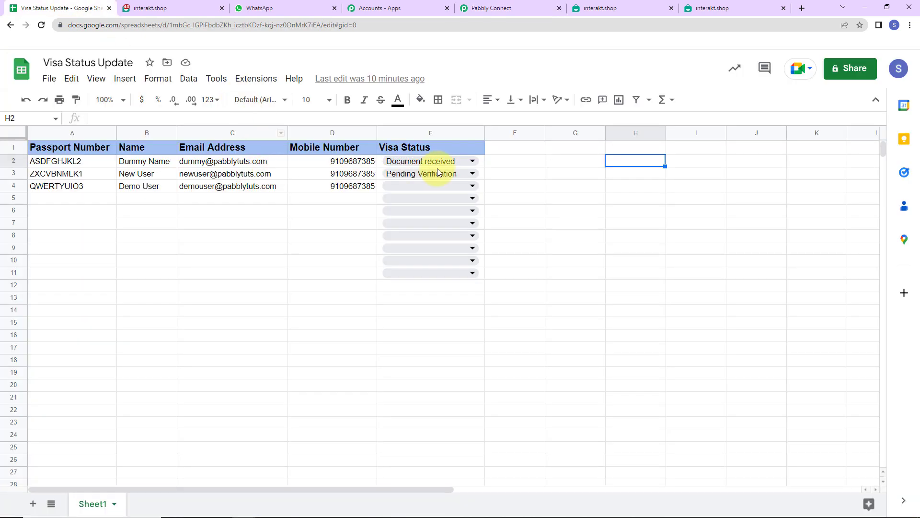
{"action": "left_click", "coordinate": [461, 161]}
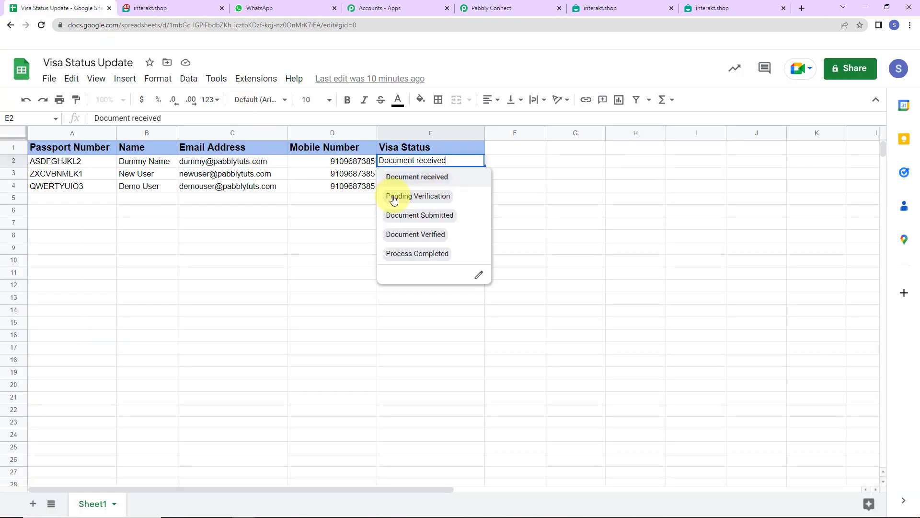
{"action": "left_click", "coordinate": [507, 9]}
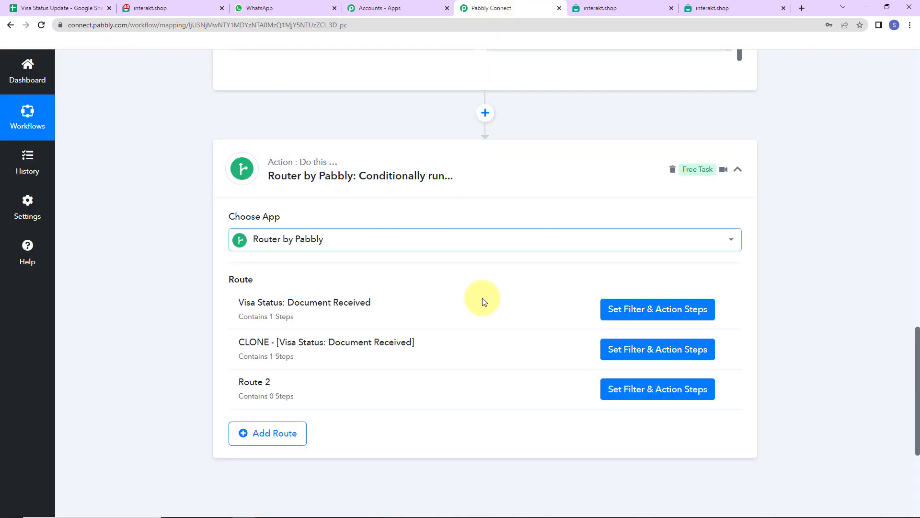
{"action": "left_click", "coordinate": [725, 348]}
{"action": "left_click", "coordinate": [664, 369]}
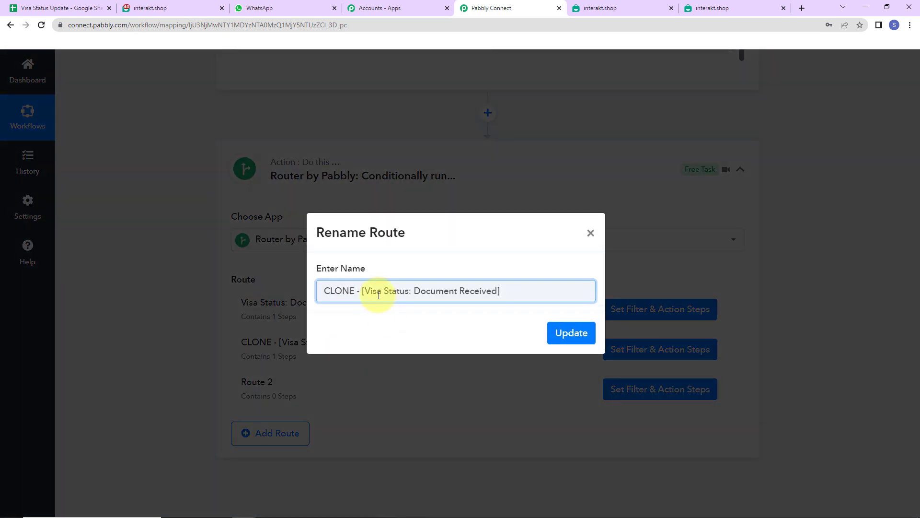
{"action": "left_click_drag", "start_coordinate": [367, 288], "coordinate": [281, 284]}
{"action": "key", "text": "BackSpace"}
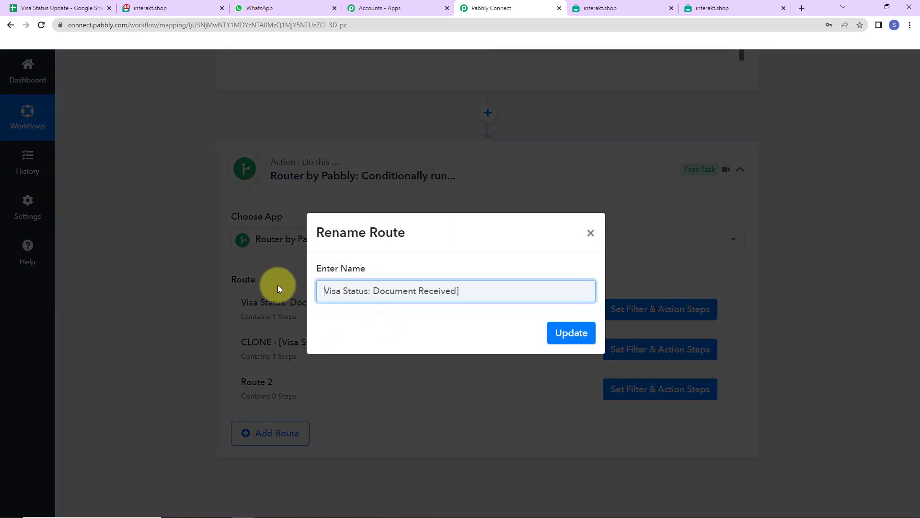
{"action": "left_click_drag", "start_coordinate": [374, 291], "coordinate": [565, 314]}
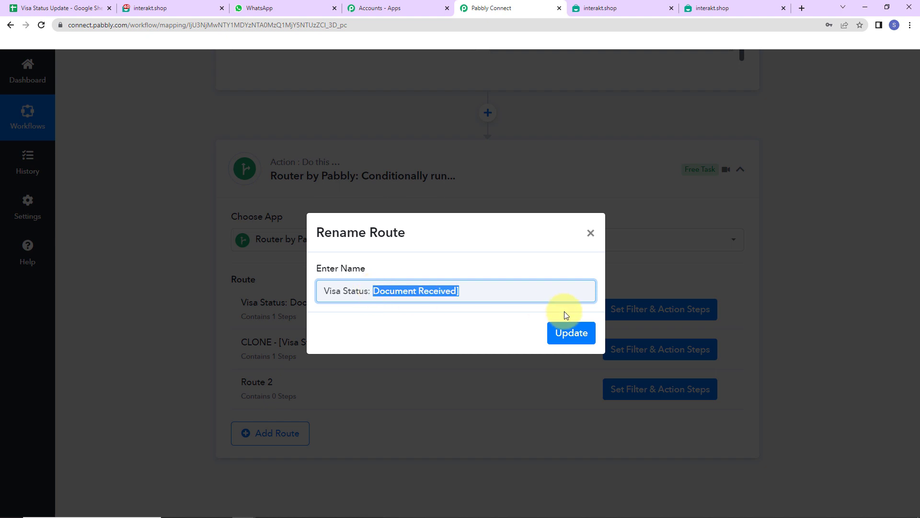
{"action": "type", "text": "Pending Verification"}
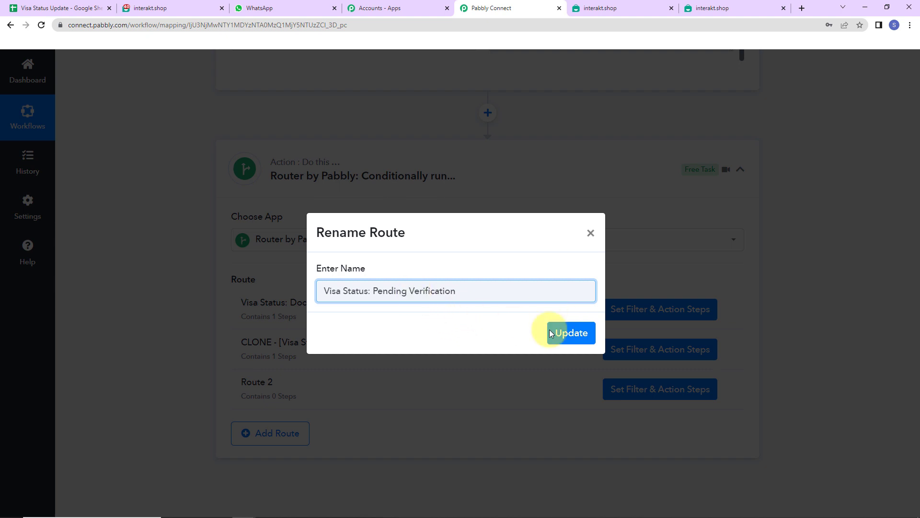
{"action": "left_click", "coordinate": [556, 331]}
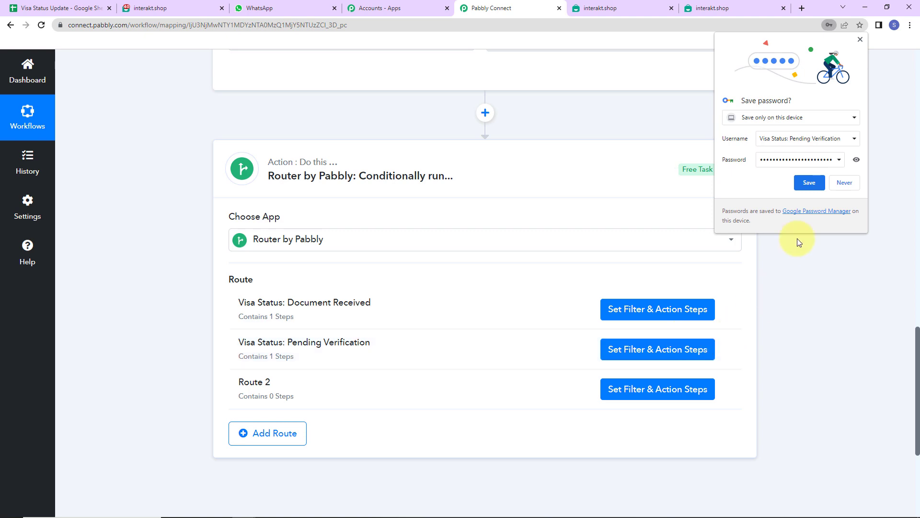
{"action": "left_click", "coordinate": [808, 185]}
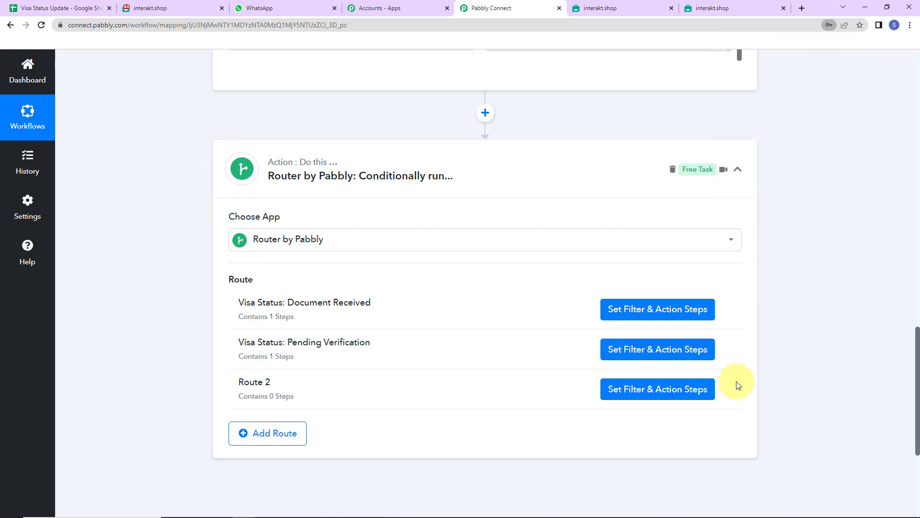
Change the cloned route's filter value from Document Received to Pending Verification and save.
{"action": "left_click", "coordinate": [643, 350]}
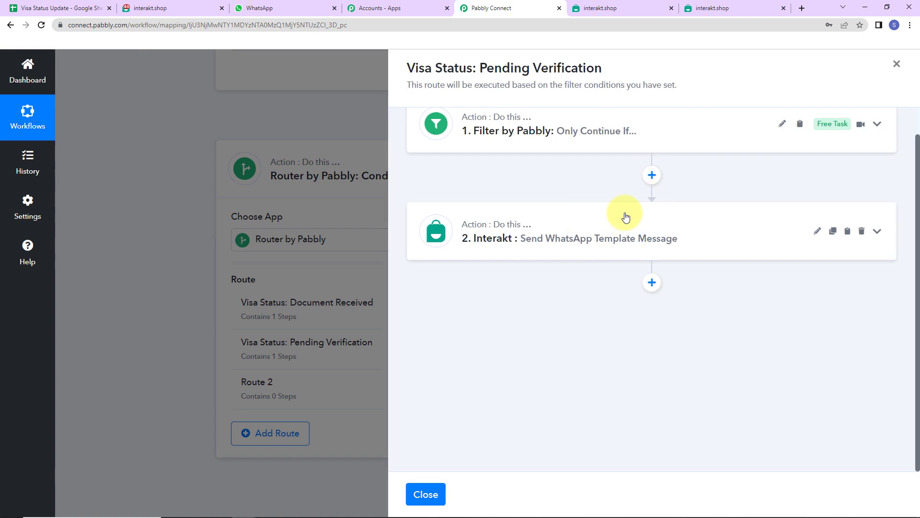
{"action": "left_click", "coordinate": [698, 136]}
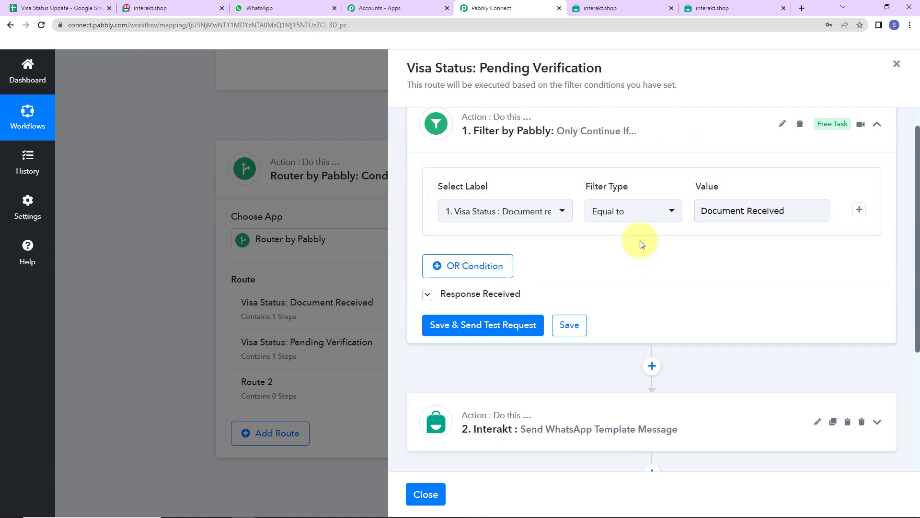
{"action": "triple_click", "coordinate": [805, 210]}
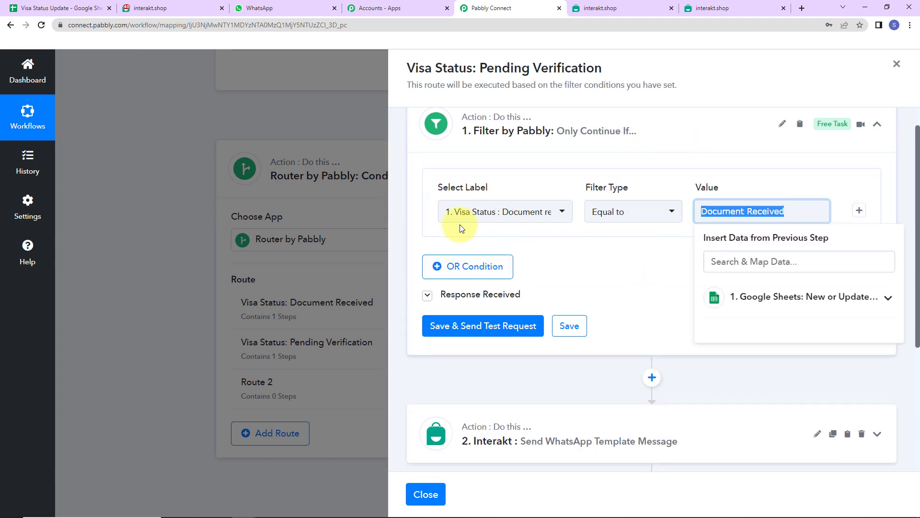
{"action": "type", "text": "Pending Verification"}
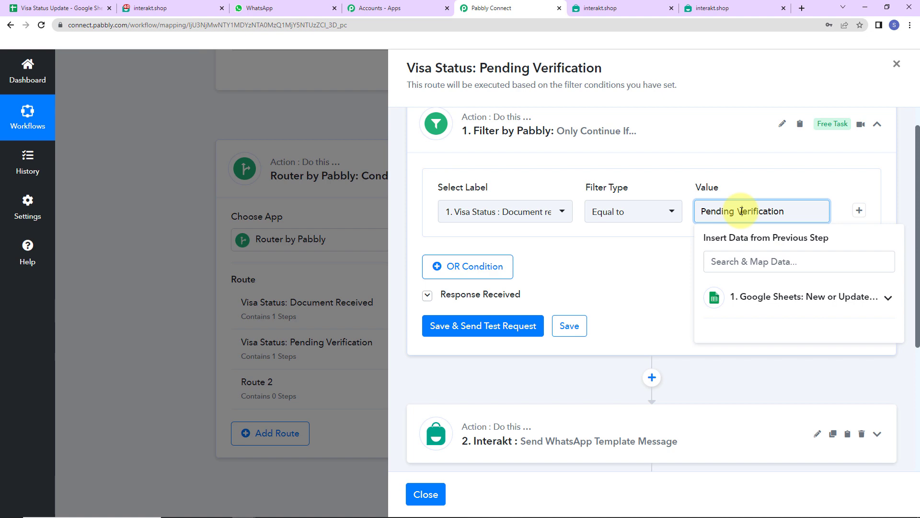
{"action": "left_click", "coordinate": [665, 262]}
{"action": "left_click", "coordinate": [580, 325]}
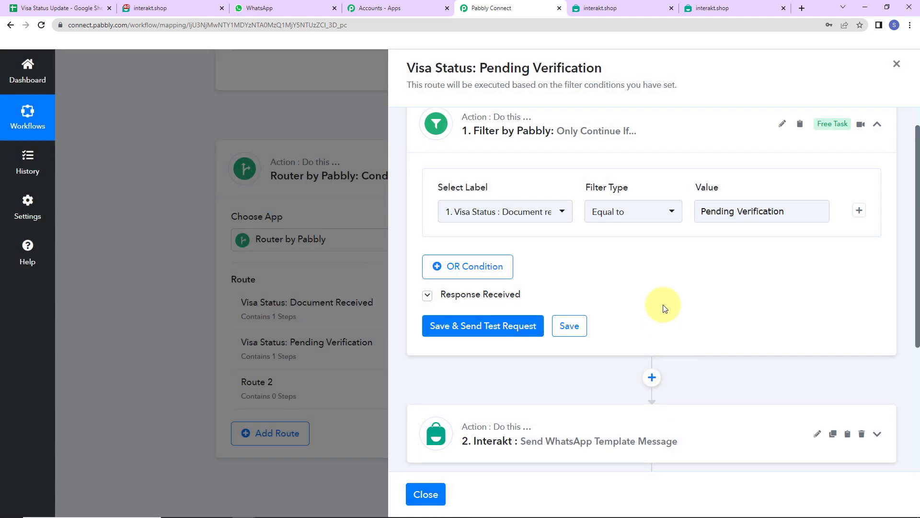
{"action": "left_click", "coordinate": [897, 64]}
Delete Route 2 from the router.
{"action": "scroll", "coordinate": [526, 320], "scroll_direction": "down", "scroll_amount": 3}
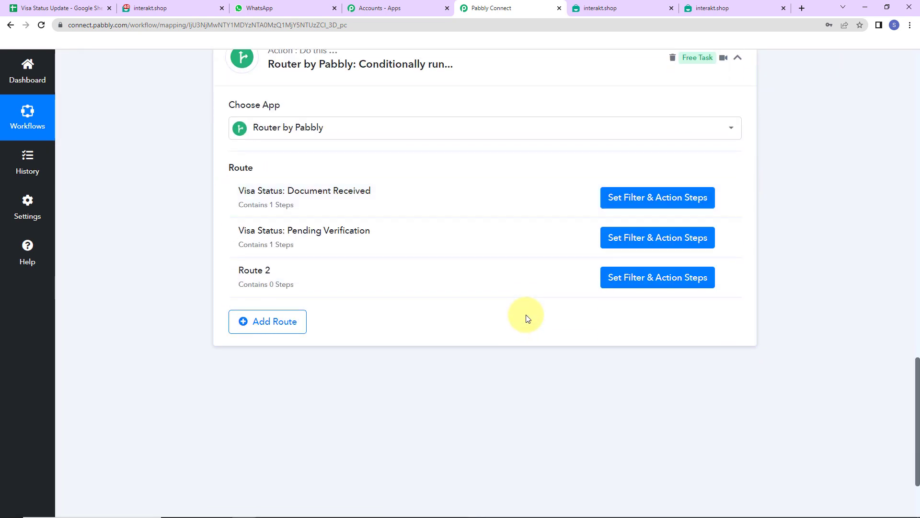
{"action": "left_click_drag", "start_coordinate": [357, 290], "coordinate": [337, 259]}
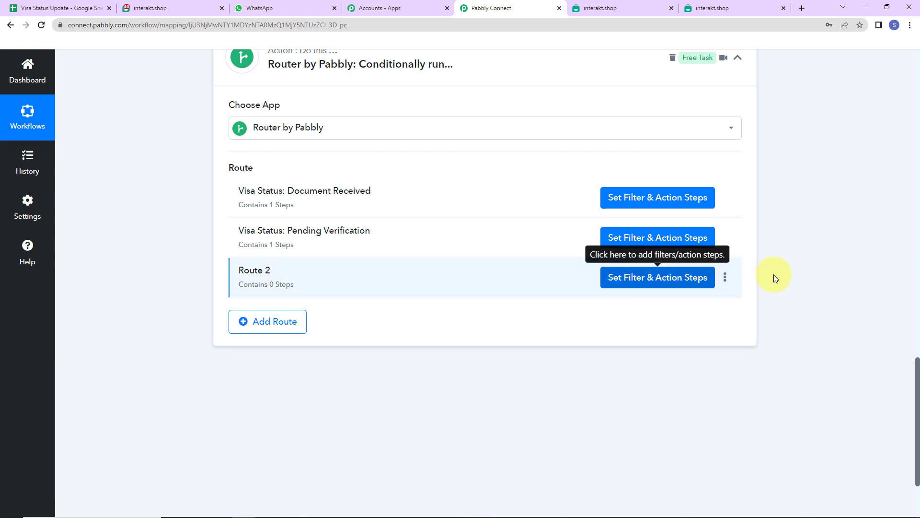
{"action": "left_click", "coordinate": [725, 277]}
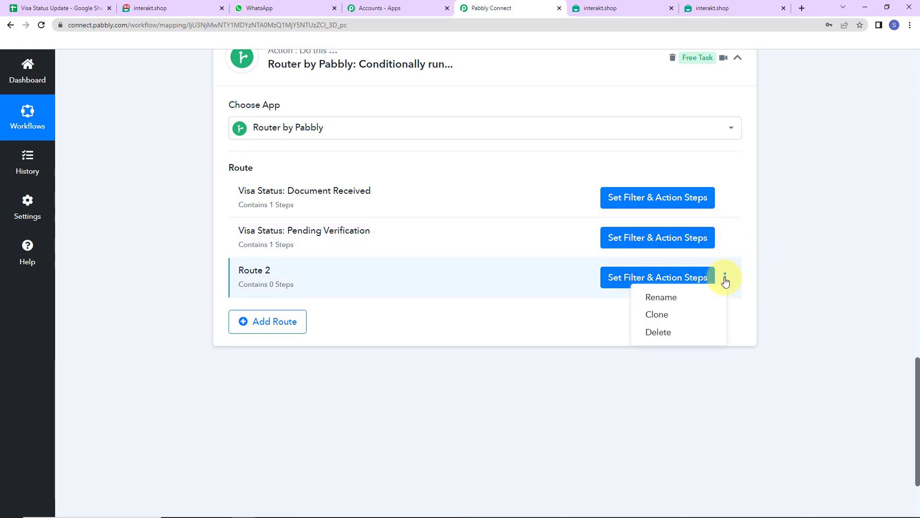
{"action": "left_click", "coordinate": [682, 332]}
{"action": "left_click", "coordinate": [422, 334]}
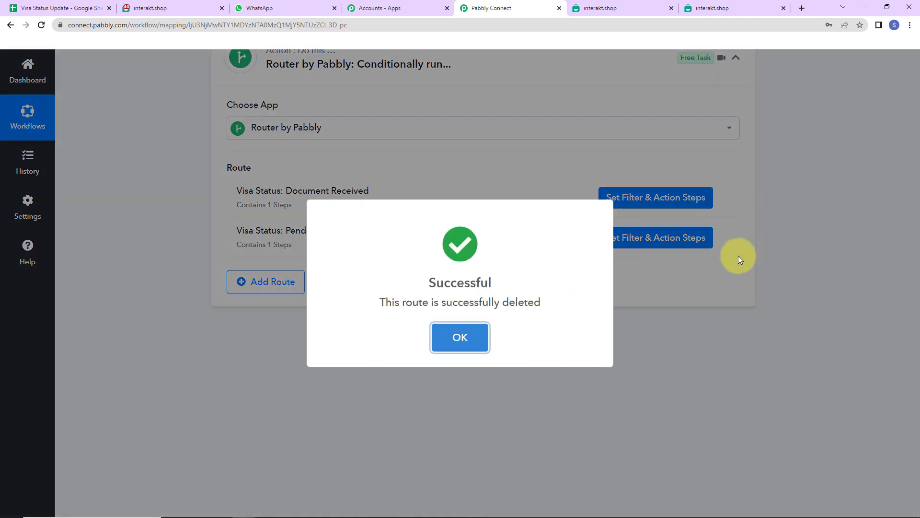
{"action": "left_click", "coordinate": [726, 235]}
Clone the Pending Verification route three times to add three more routes.
{"action": "left_click", "coordinate": [725, 237]}
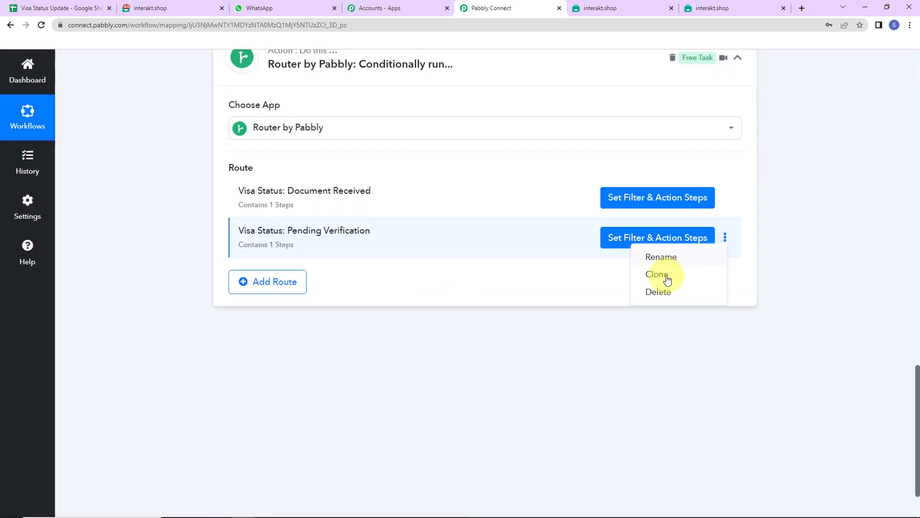
{"action": "left_click", "coordinate": [665, 274]}
{"action": "left_click", "coordinate": [419, 335]}
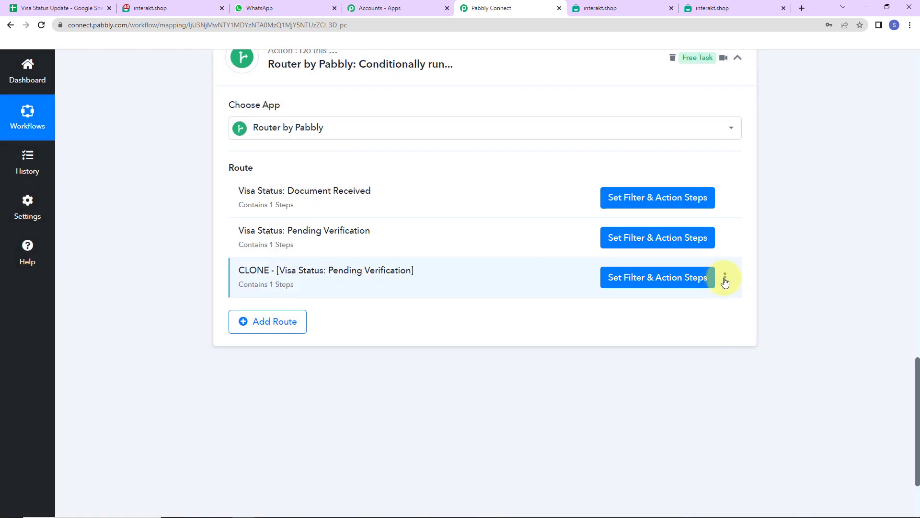
{"action": "left_click", "coordinate": [725, 277]}
{"action": "left_click", "coordinate": [657, 313]}
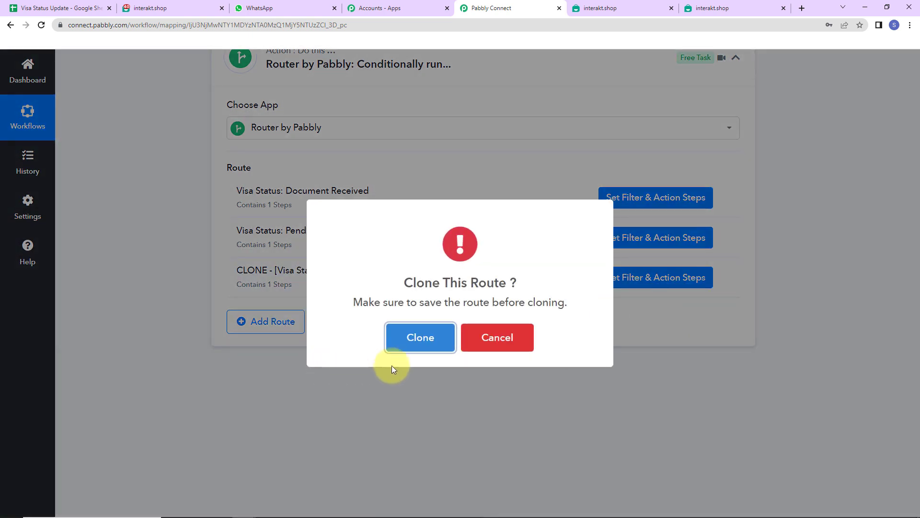
{"action": "left_click", "coordinate": [417, 335]}
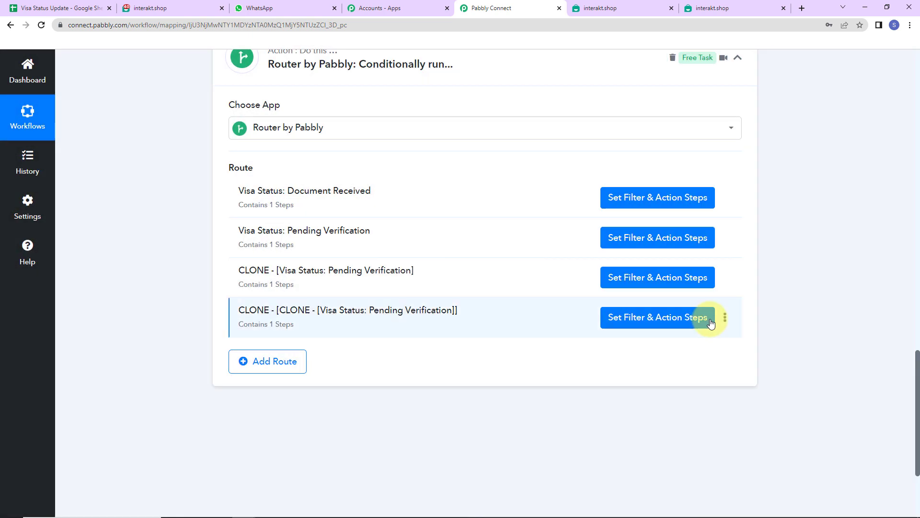
{"action": "left_click", "coordinate": [724, 319]}
{"action": "left_click", "coordinate": [671, 353]}
{"action": "left_click", "coordinate": [413, 346]}
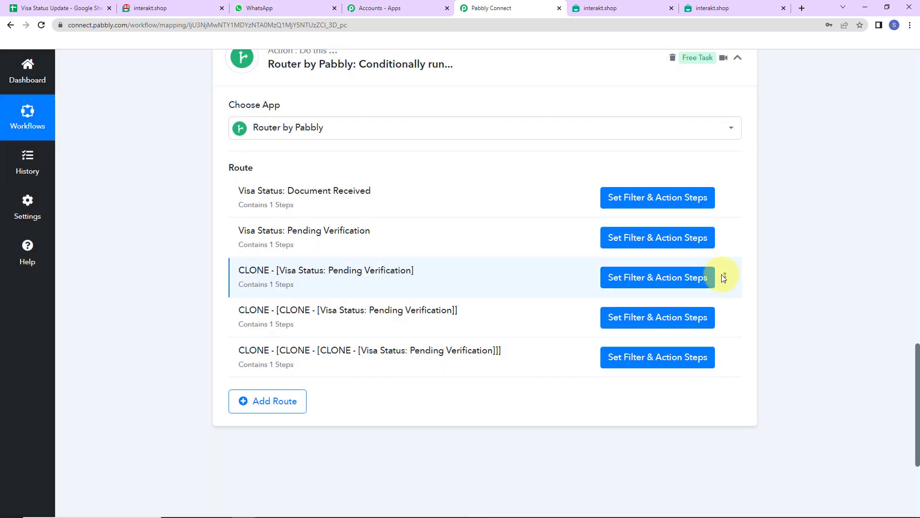
{"action": "left_click", "coordinate": [725, 278]}
{"action": "left_click", "coordinate": [660, 297]}
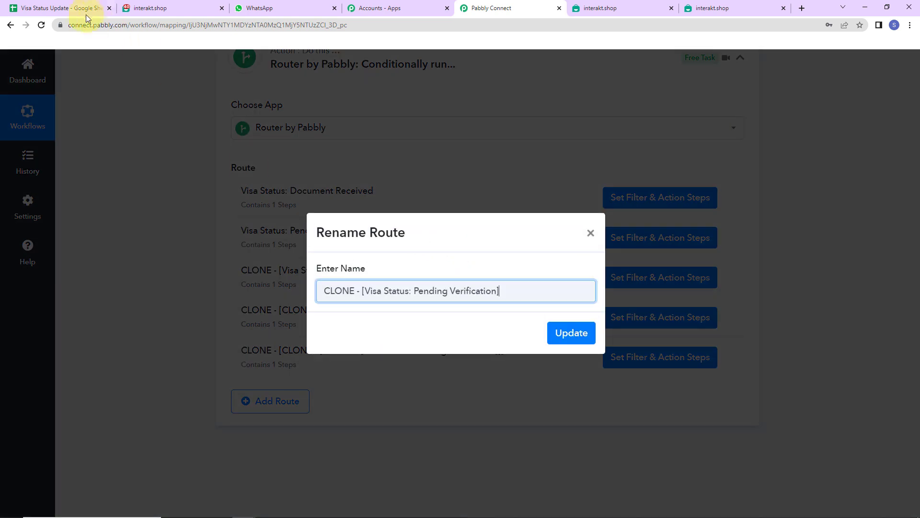
Rename the third route from its CLONE name to 'Visa Status: Document Submitted'.
{"action": "left_click", "coordinate": [79, 11]}
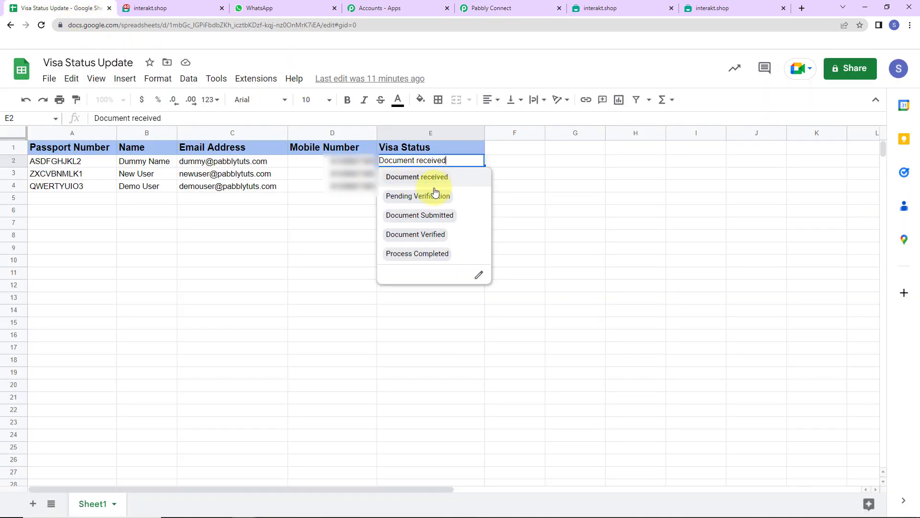
{"action": "left_click", "coordinate": [485, 10]}
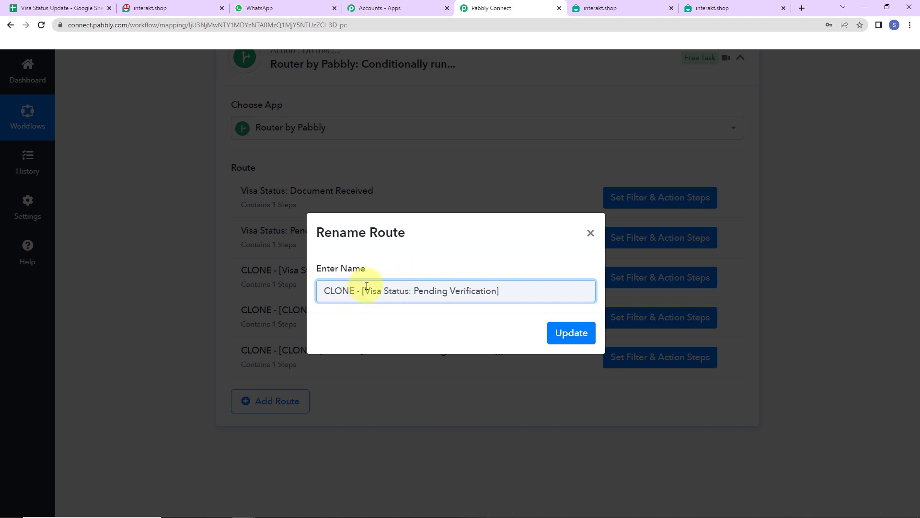
{"action": "left_click_drag", "start_coordinate": [367, 286], "coordinate": [261, 283]}
{"action": "key", "text": "BackSpace"}
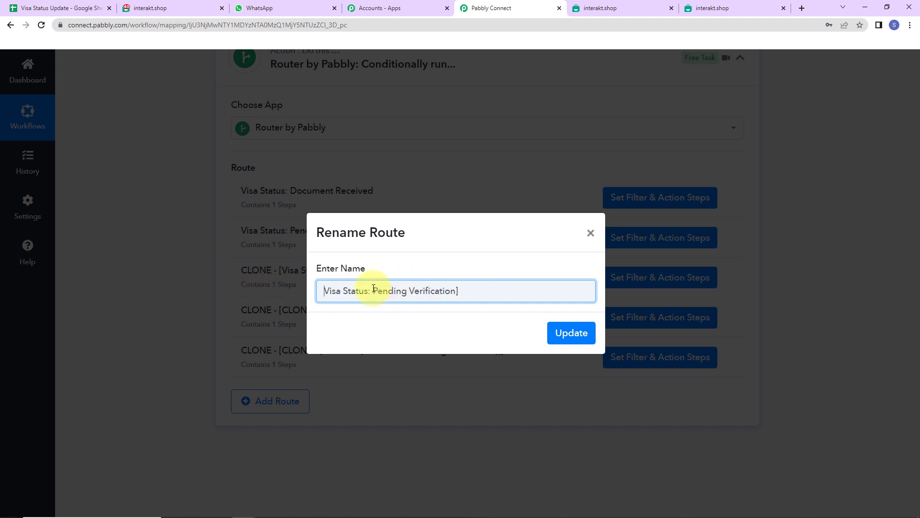
{"action": "left_click_drag", "start_coordinate": [373, 288], "coordinate": [521, 298]}
{"action": "type", "text": "Document Submitted"}
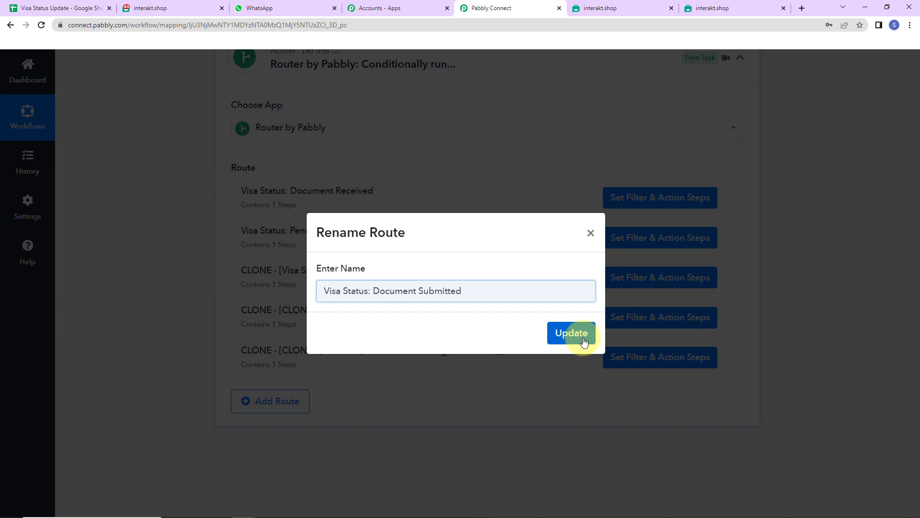
{"action": "left_click", "coordinate": [577, 333]}
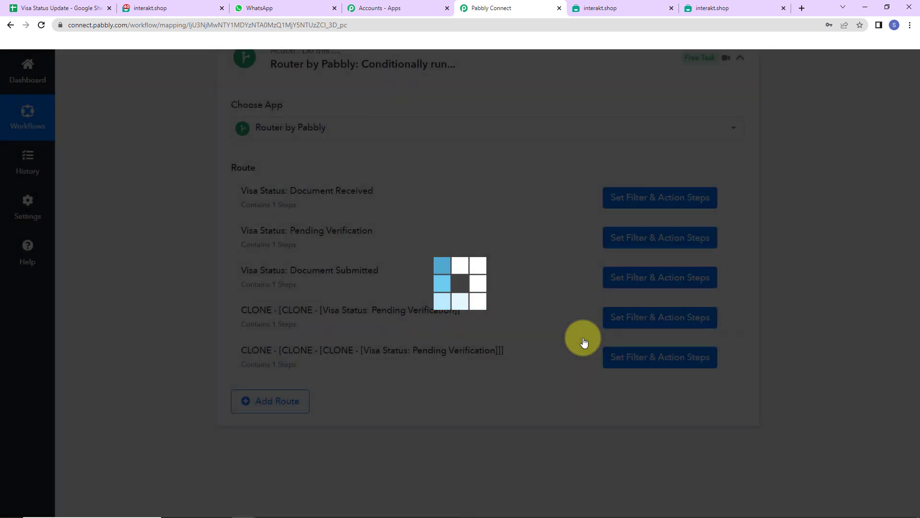
Replace the Document Submitted route's filter value Pending Verification with Document Submitted and save.
{"action": "left_click", "coordinate": [808, 178]}
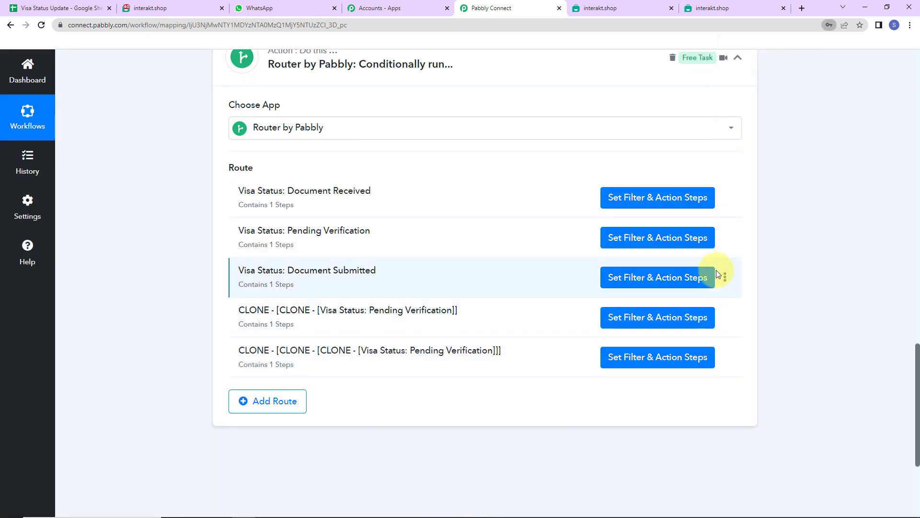
{"action": "left_click", "coordinate": [699, 275]}
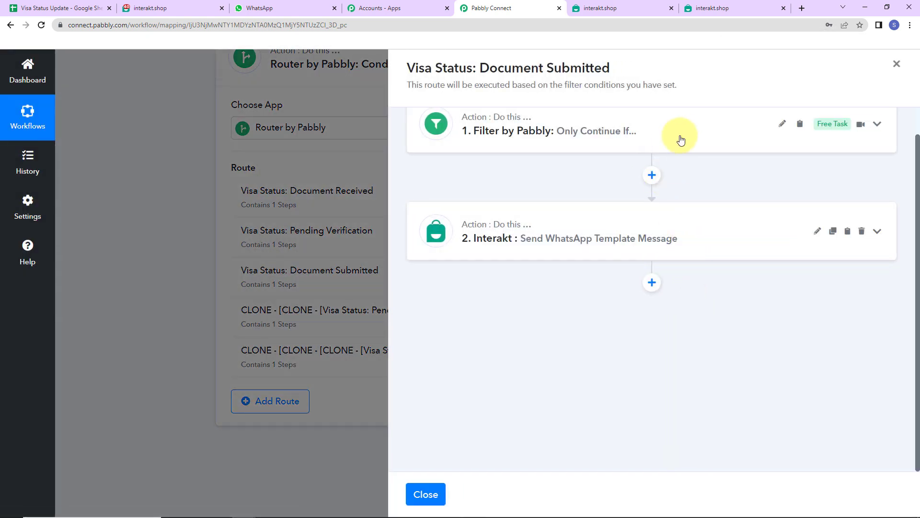
{"action": "left_click", "coordinate": [683, 134]}
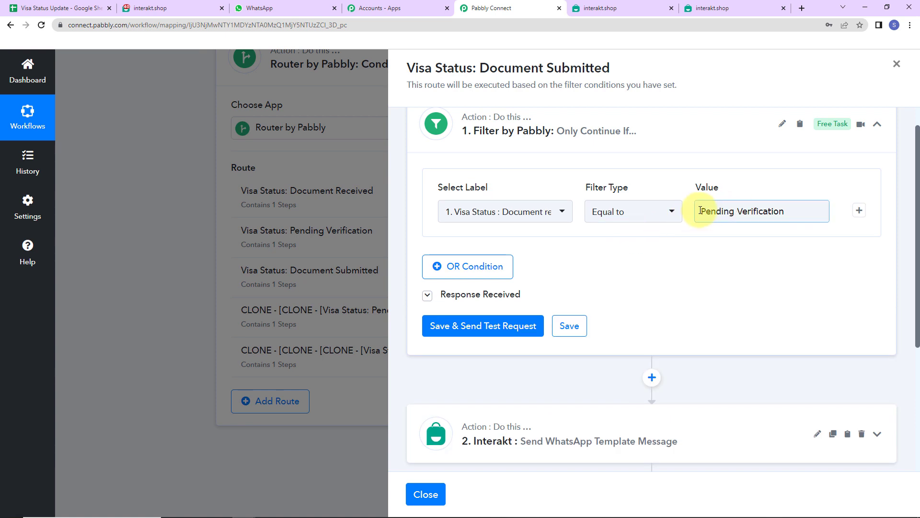
{"action": "left_click_drag", "start_coordinate": [696, 212], "coordinate": [917, 214]}
{"action": "type", "text": "Document Submitted"}
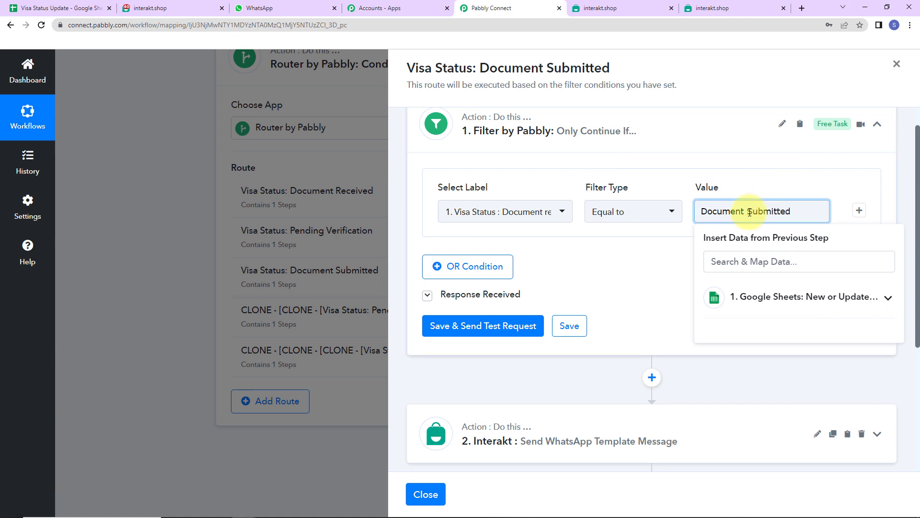
{"action": "left_click", "coordinate": [637, 265]}
{"action": "left_click", "coordinate": [555, 327]}
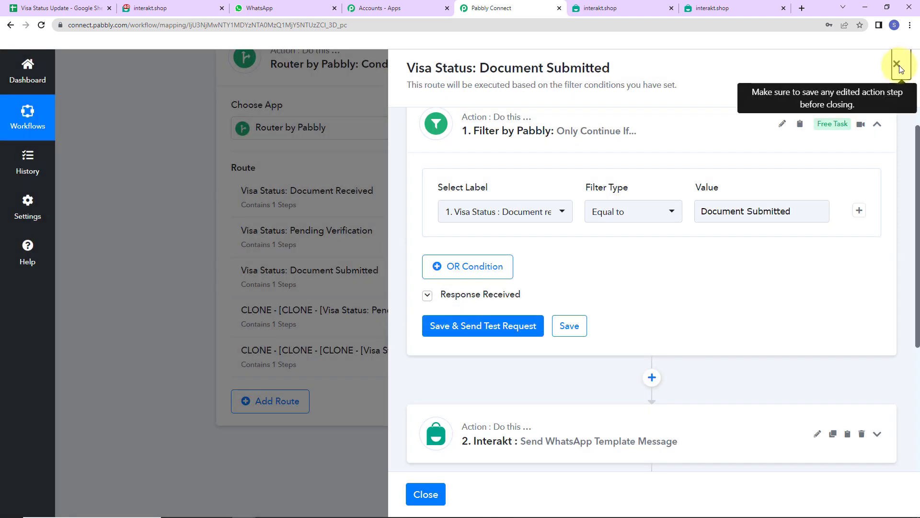
{"action": "left_click", "coordinate": [898, 70]}
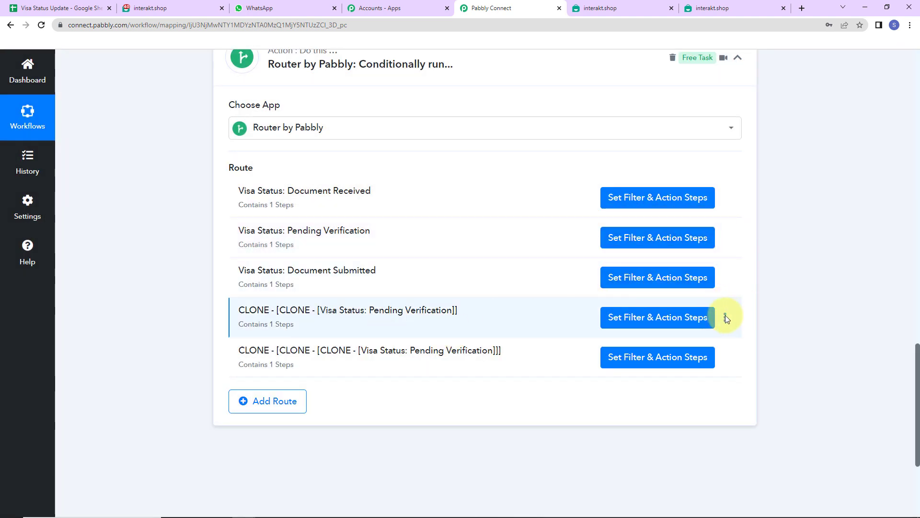
Rename the fourth route from its CLONE name to 'Visa Status: Document Verified'.
{"action": "left_click", "coordinate": [725, 315]}
{"action": "left_click", "coordinate": [659, 334]}
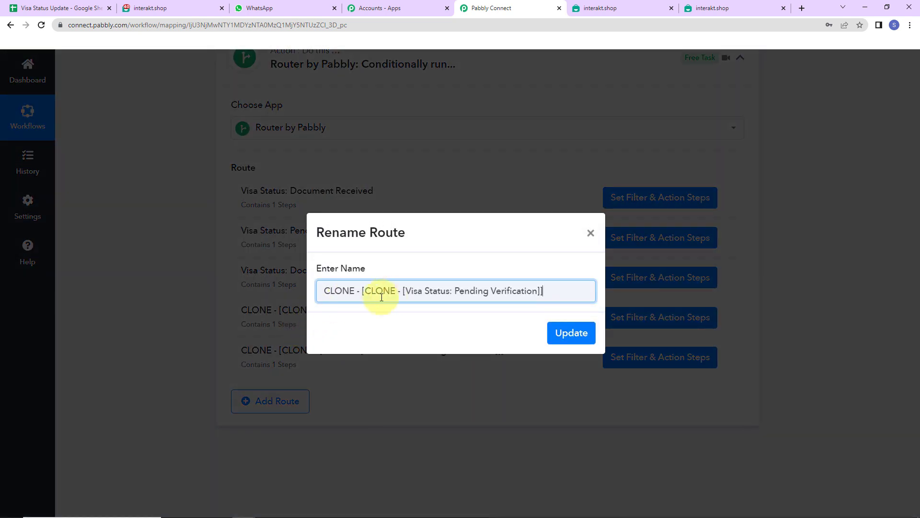
{"action": "left_click_drag", "start_coordinate": [407, 291], "coordinate": [203, 292]}
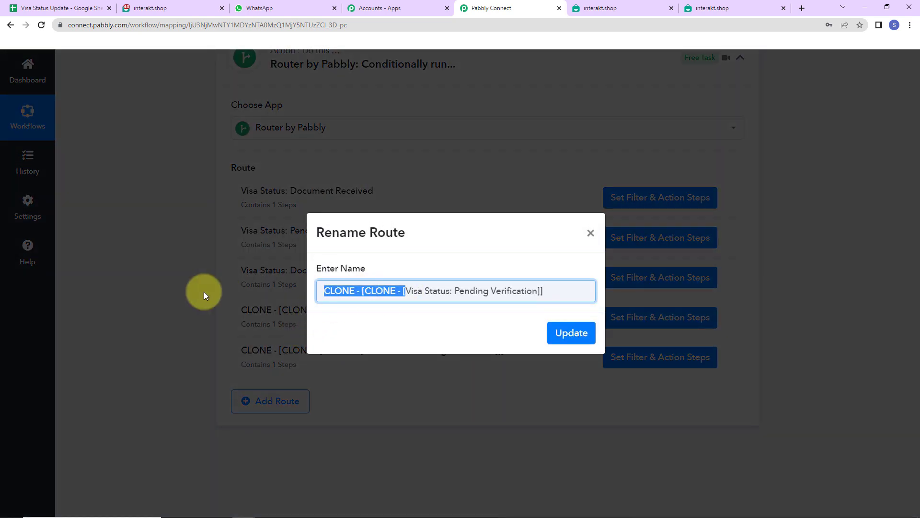
{"action": "key", "text": "BackSpace"}
{"action": "left_click", "coordinate": [82, 11]}
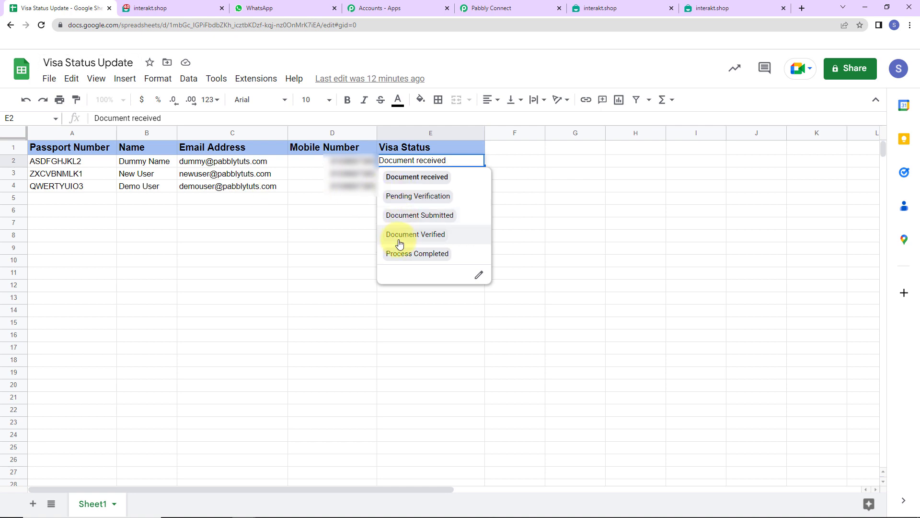
{"action": "left_click", "coordinate": [462, 10]}
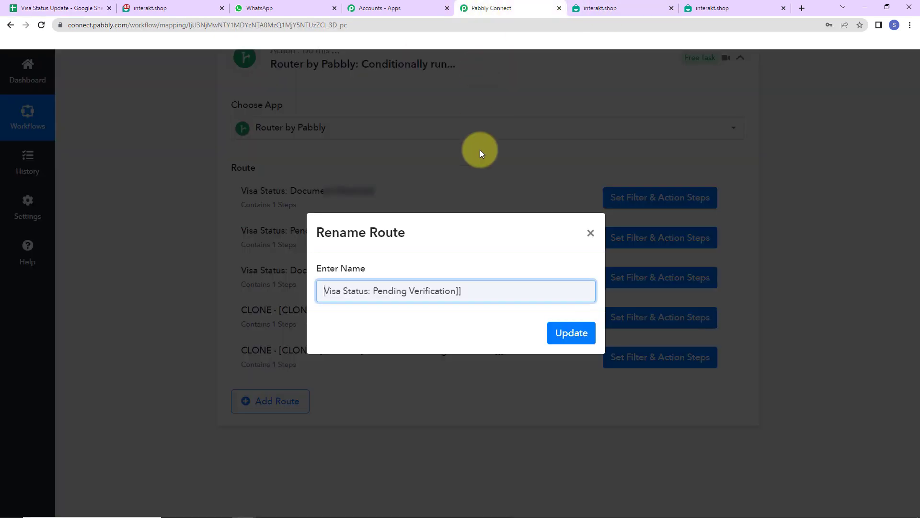
{"action": "left_click_drag", "start_coordinate": [374, 291], "coordinate": [815, 277]}
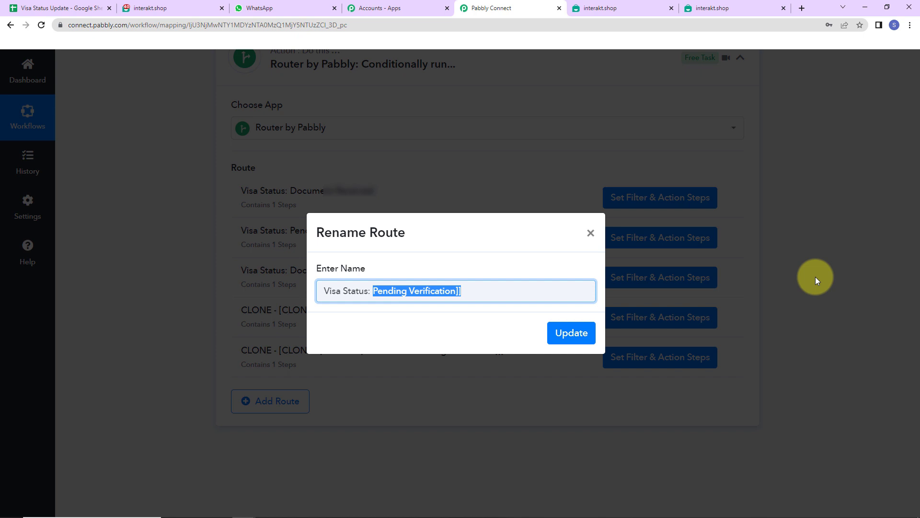
{"action": "type", "text": "Document"}
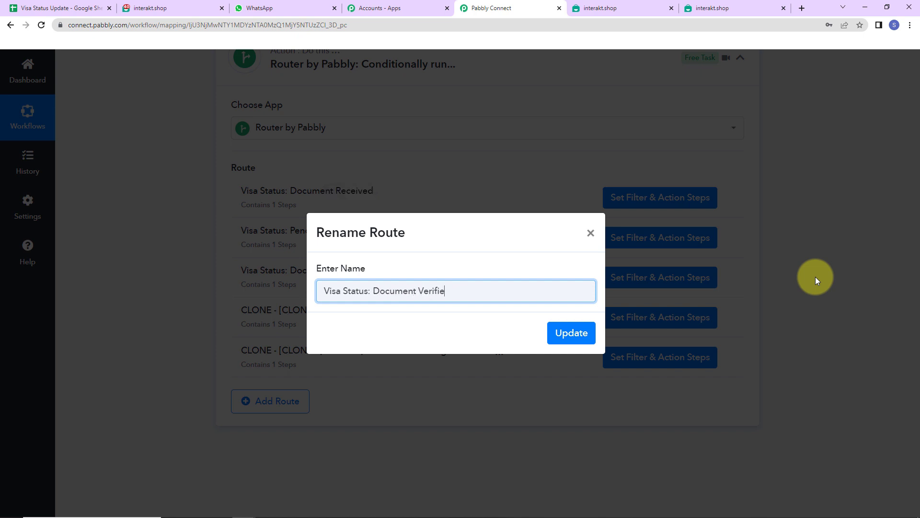
{"action": "left_click_drag", "start_coordinate": [484, 289], "coordinate": [383, 283]}
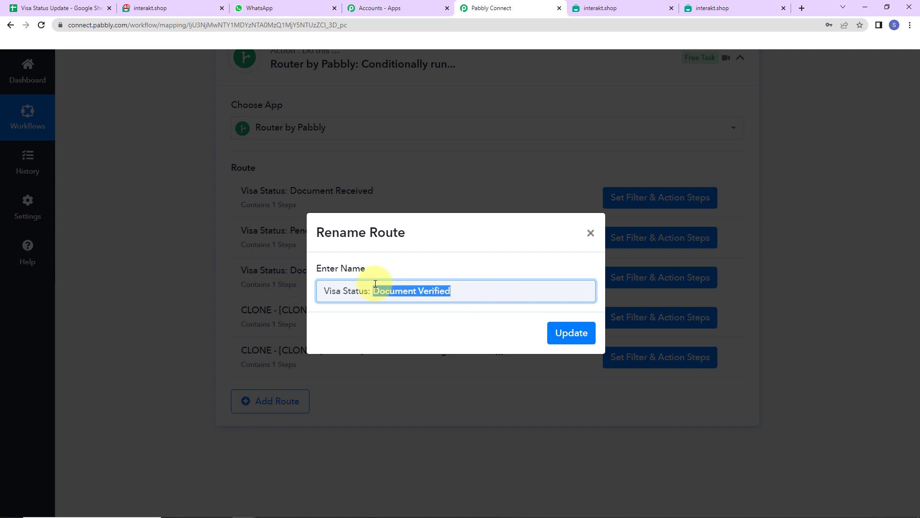
{"action": "right_click", "coordinate": [386, 288]}
{"action": "left_click", "coordinate": [412, 320]}
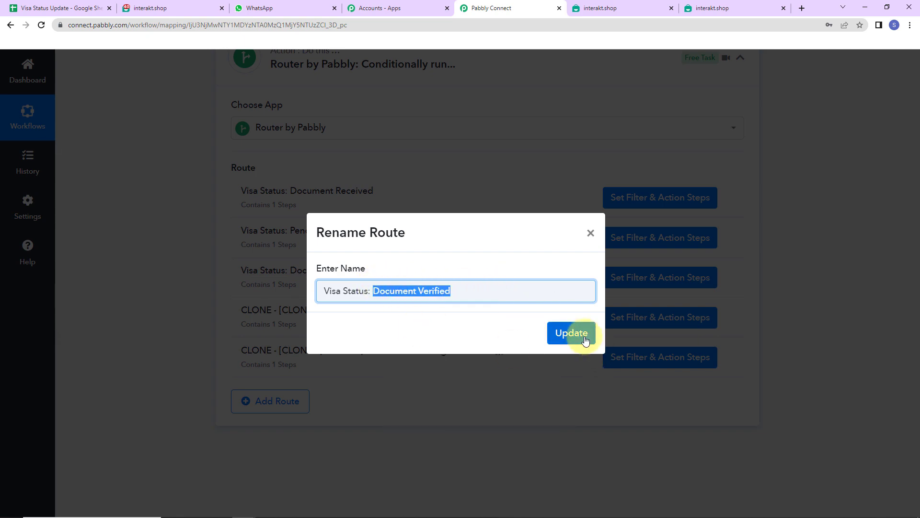
{"action": "left_click", "coordinate": [585, 340]}
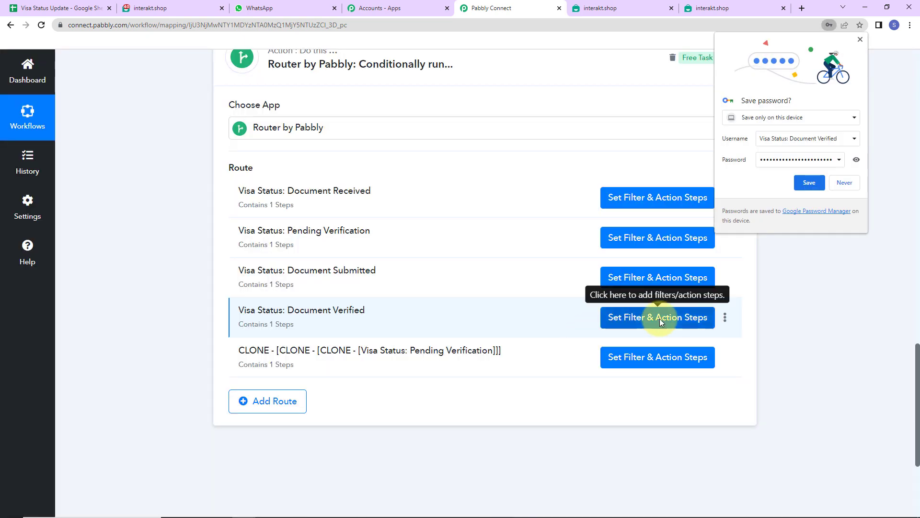
Change the Document Verified route's filter value from Pending Verification to 'Document Verified' and save.
{"action": "left_click", "coordinate": [660, 319]}
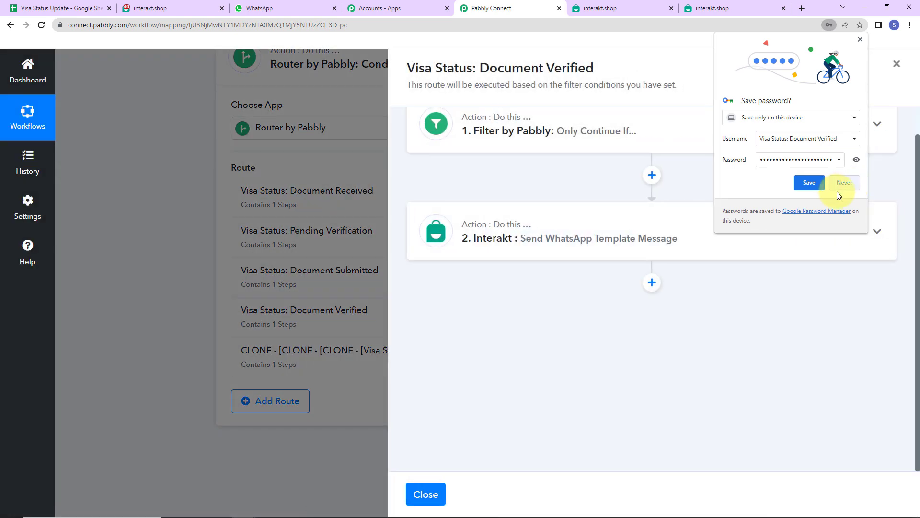
{"action": "left_click", "coordinate": [846, 184]}
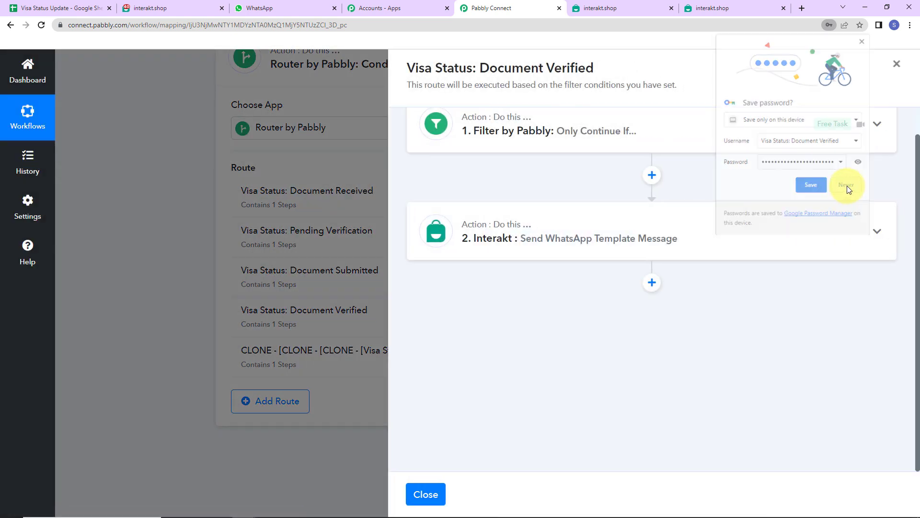
{"action": "left_click", "coordinate": [744, 133]}
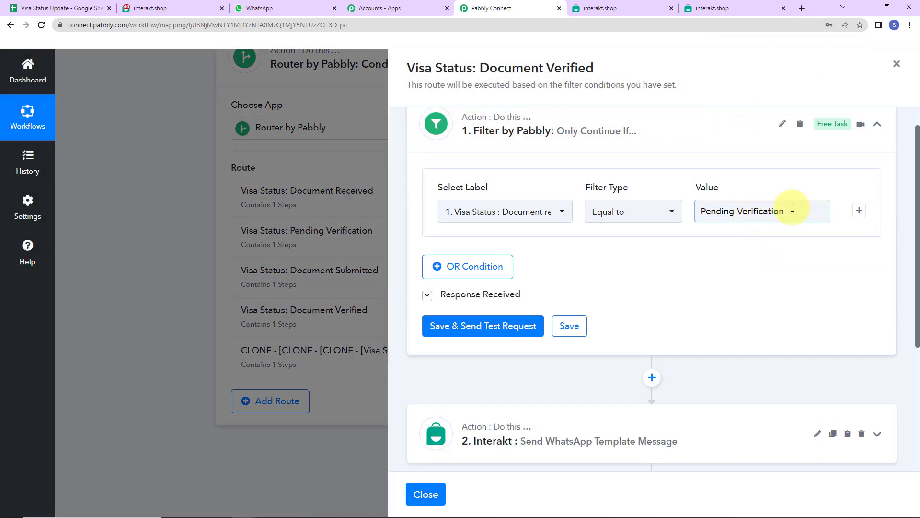
{"action": "triple_click", "coordinate": [792, 207]}
{"action": "key", "text": "BackSpace"}
{"action": "key", "text": "ctrl+v"}
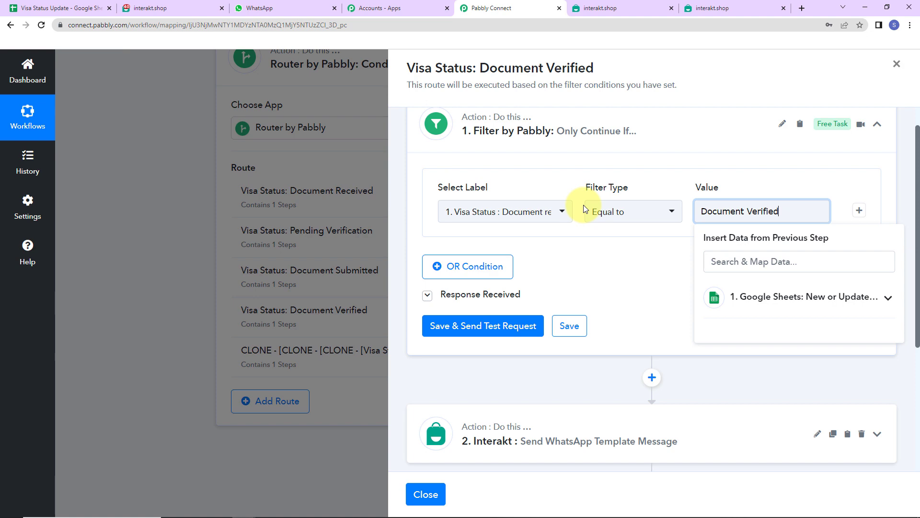
{"action": "left_click", "coordinate": [571, 326]}
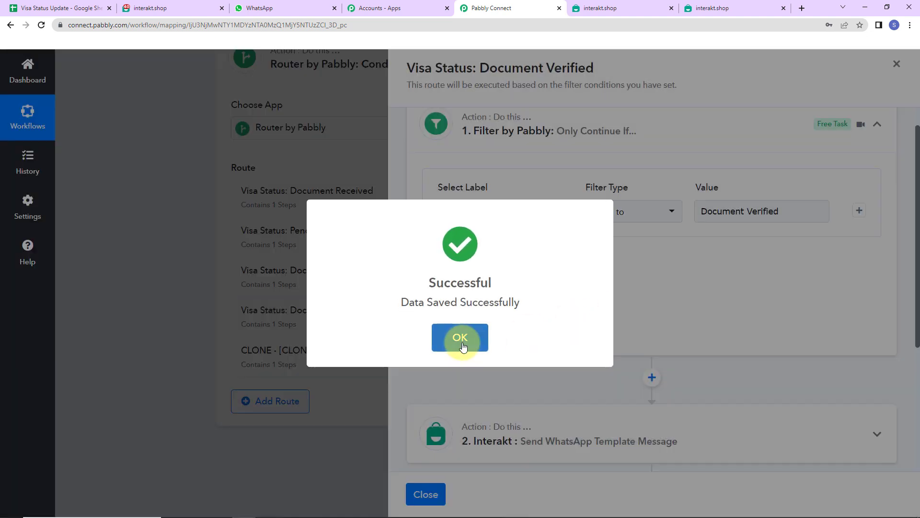
{"action": "left_click", "coordinate": [461, 343]}
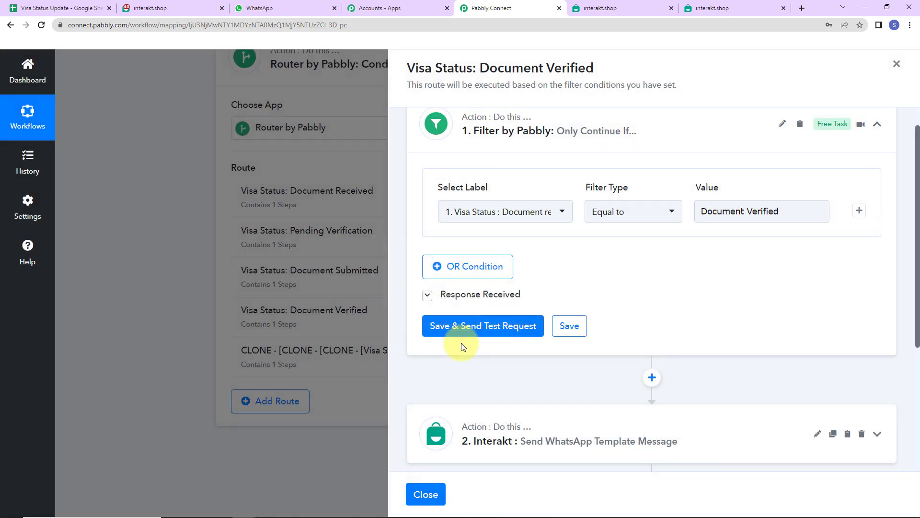
{"action": "left_click", "coordinate": [896, 63]}
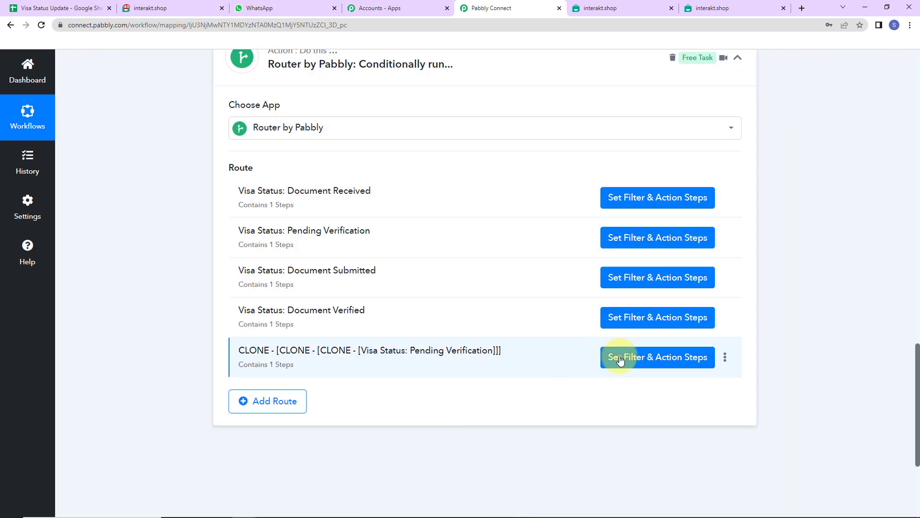
Rename the last route from its triple-CLONE name to 'Visa Status: Process Completed'.
{"action": "left_click", "coordinate": [724, 357]}
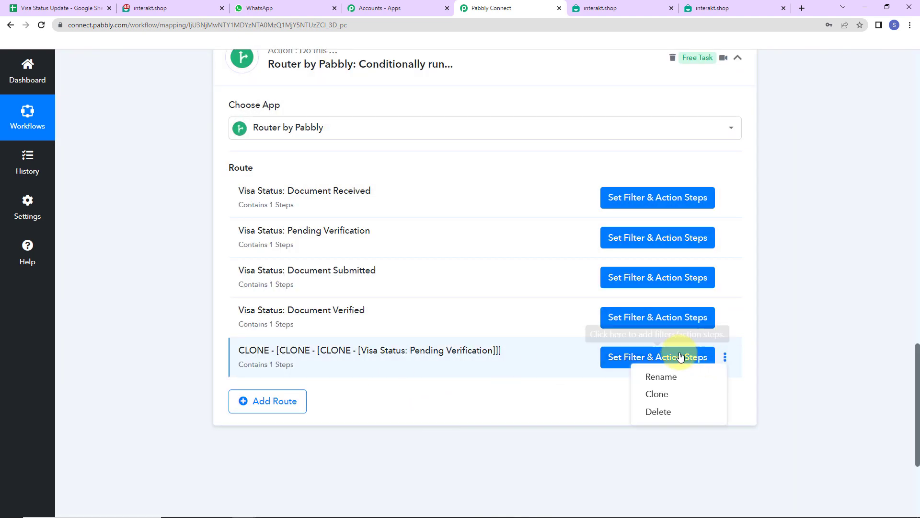
{"action": "left_click", "coordinate": [651, 376]}
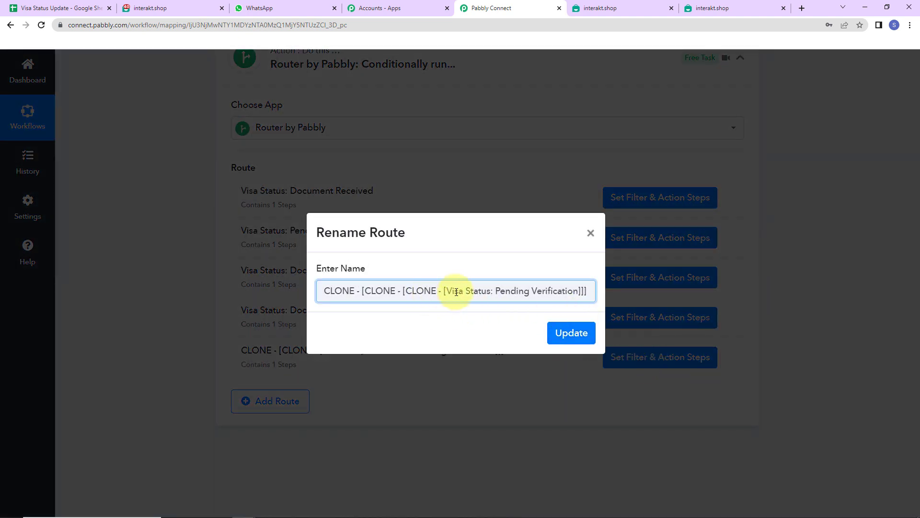
{"action": "left_click_drag", "start_coordinate": [447, 290], "coordinate": [52, 287]}
{"action": "key", "text": "BackSpace"}
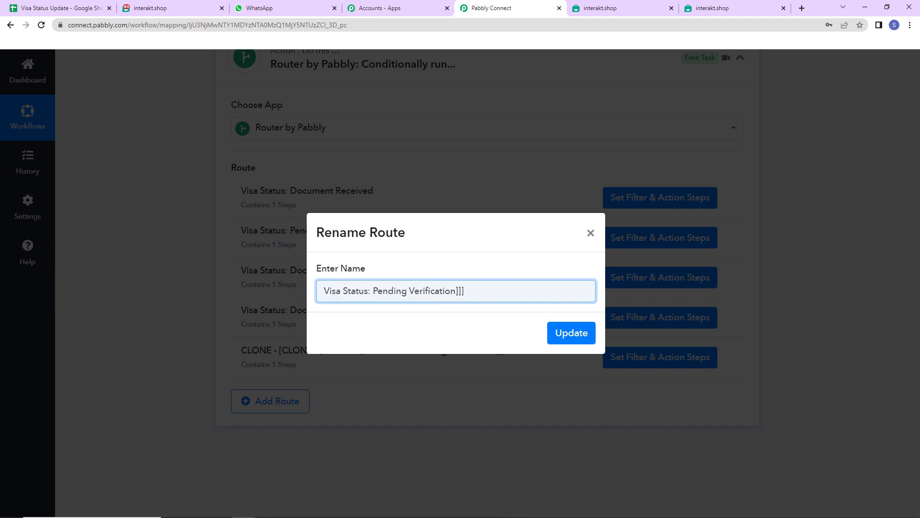
{"action": "left_click", "coordinate": [60, 8]}
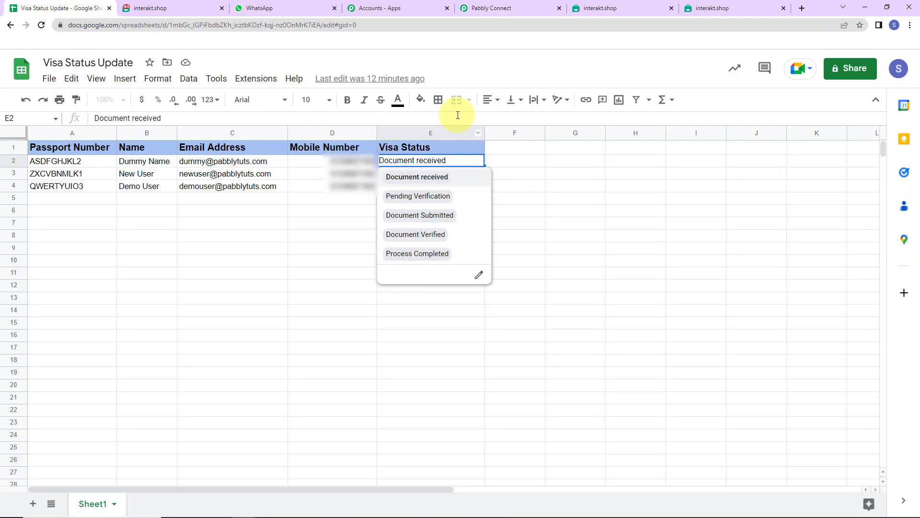
{"action": "left_click", "coordinate": [501, 8]}
{"action": "left_click_drag", "start_coordinate": [464, 291], "coordinate": [370, 297]}
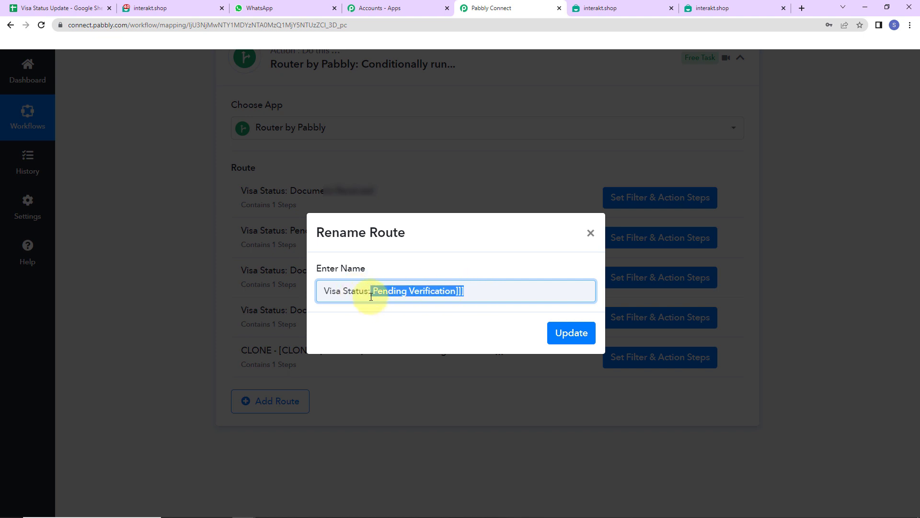
{"action": "key", "text": "BackSpace"}
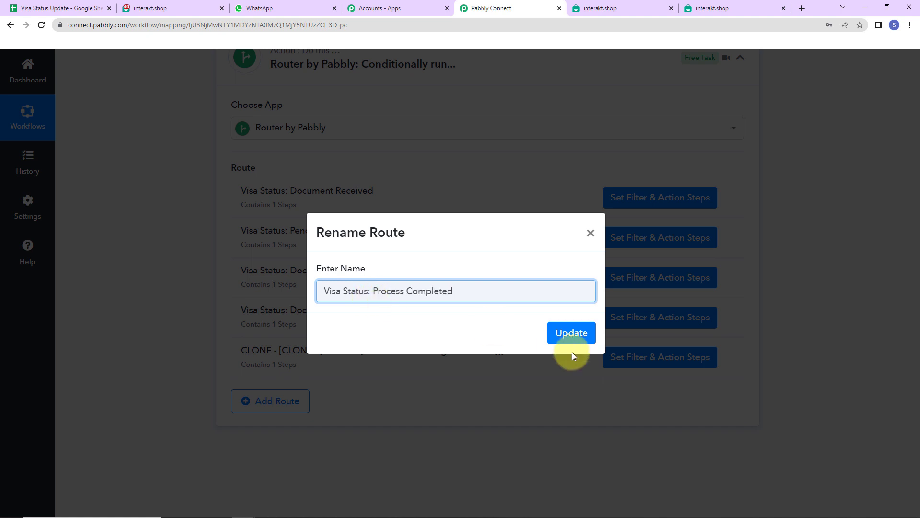
{"action": "left_click", "coordinate": [575, 331]}
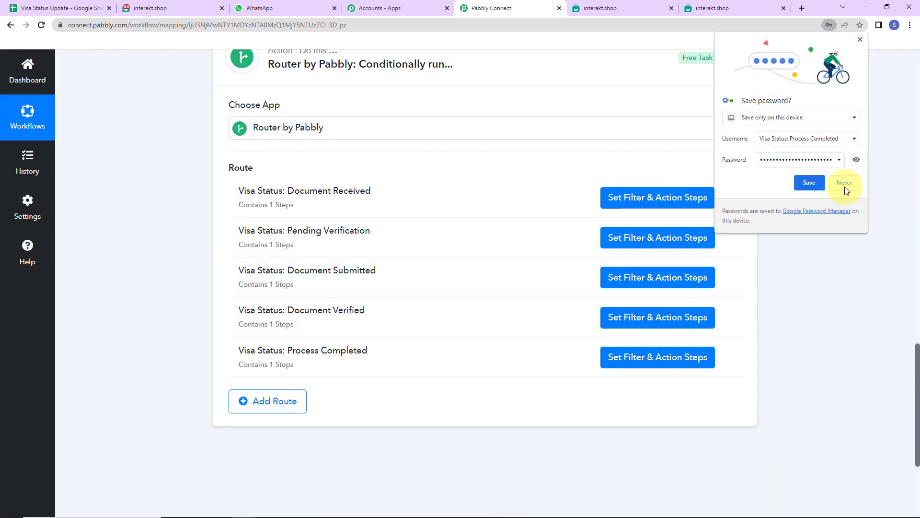
Set the Process Completed route's filter value to 'Process Completed' and save it.
{"action": "left_click", "coordinate": [810, 183]}
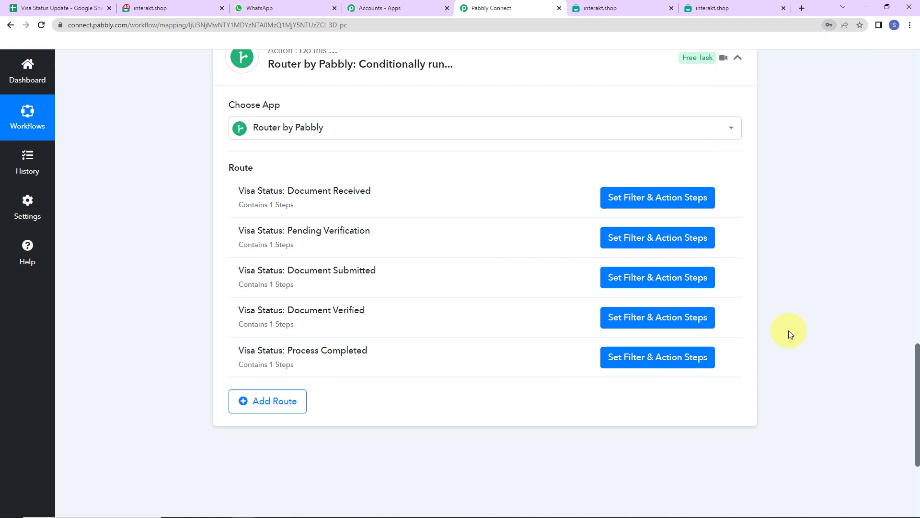
{"action": "left_click", "coordinate": [663, 357]}
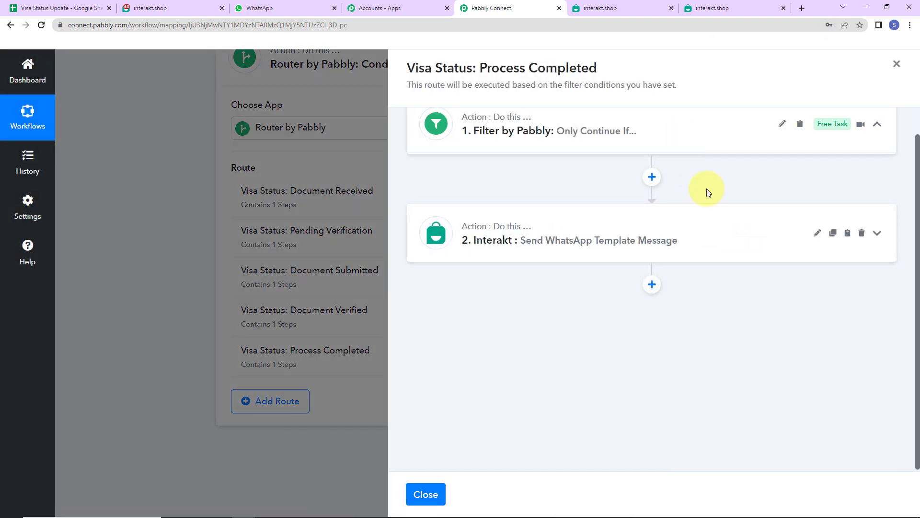
{"action": "left_click", "coordinate": [764, 210]}
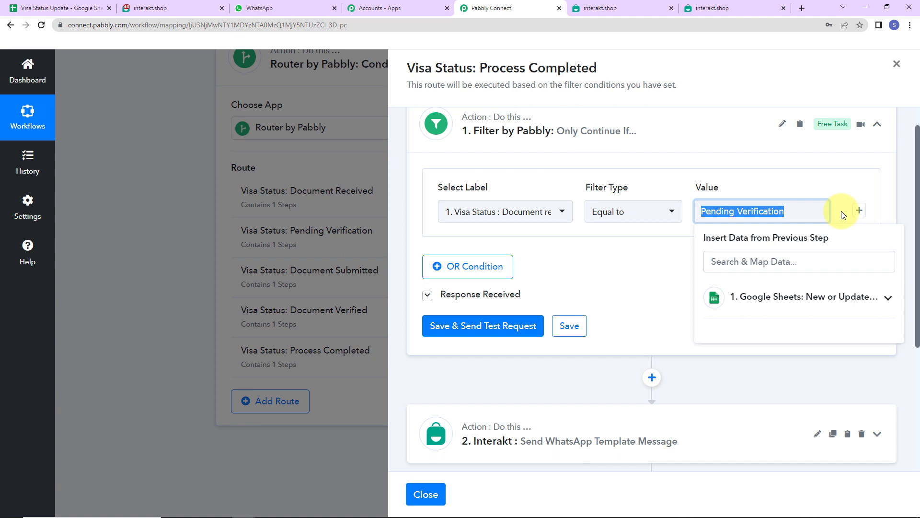
{"action": "type", "text": "Document Verified"}
{"action": "left_click_drag", "start_coordinate": [826, 211], "coordinate": [434, 212]}
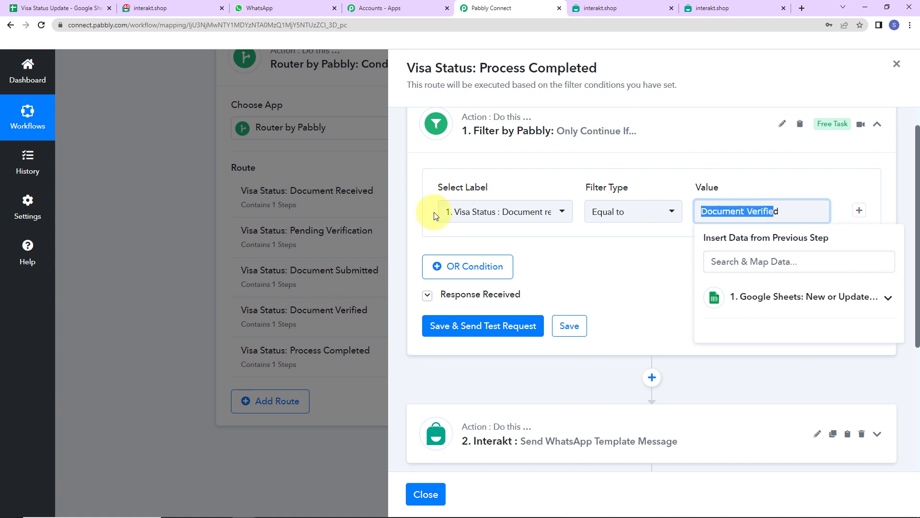
{"action": "type", "text": "Pd"}
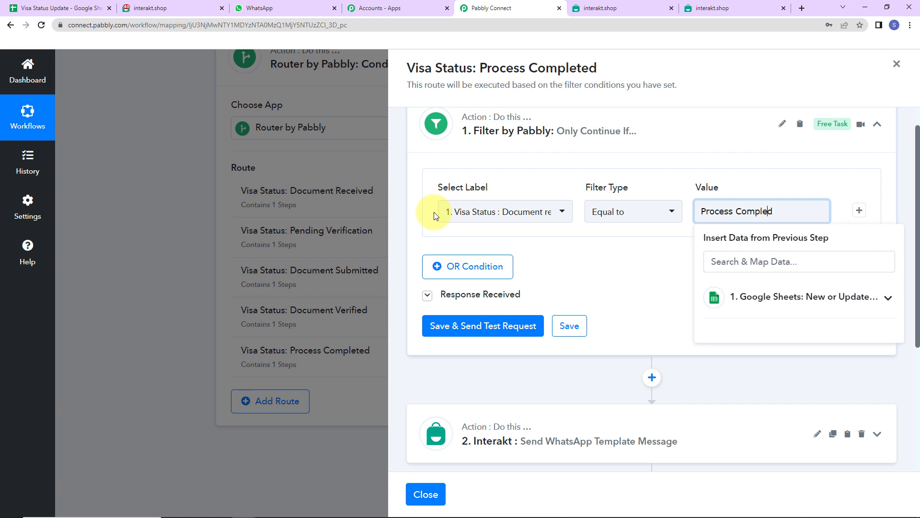
{"action": "left_click", "coordinate": [605, 295]}
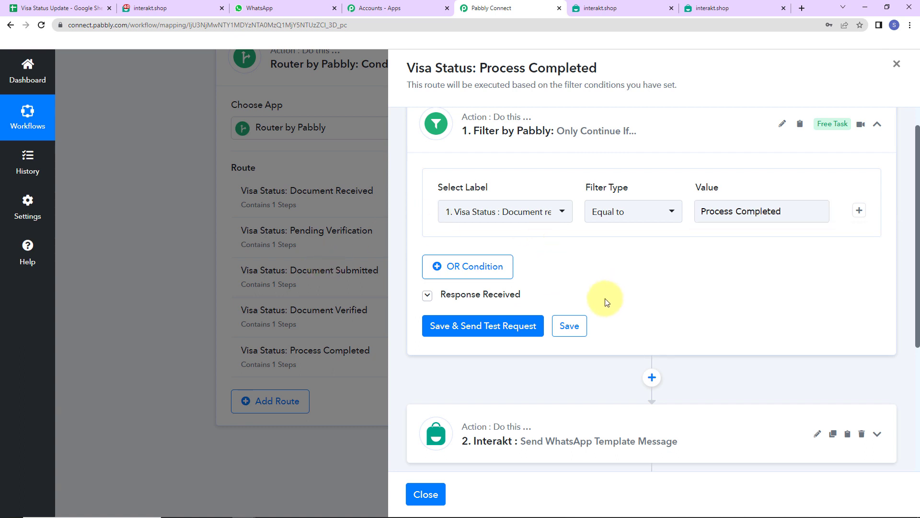
{"action": "left_click", "coordinate": [581, 326]}
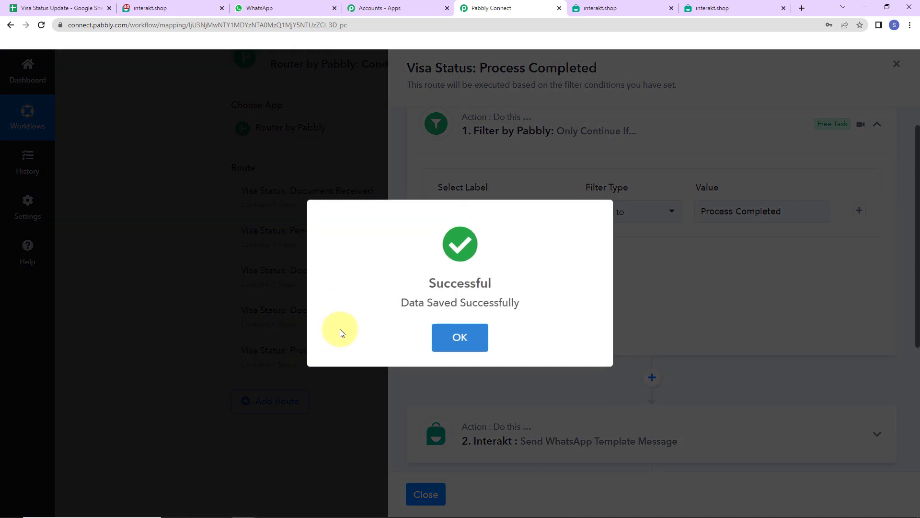
{"action": "left_click", "coordinate": [438, 341]}
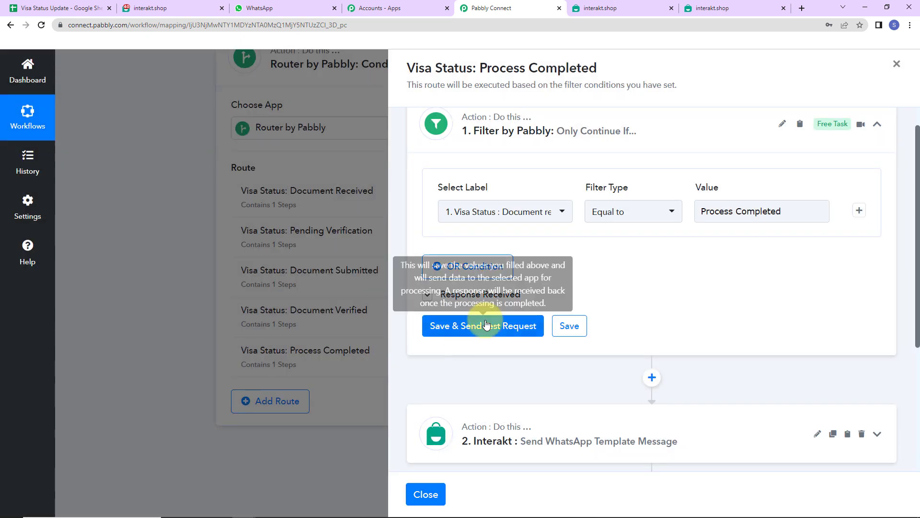
{"action": "left_click", "coordinate": [570, 328]}
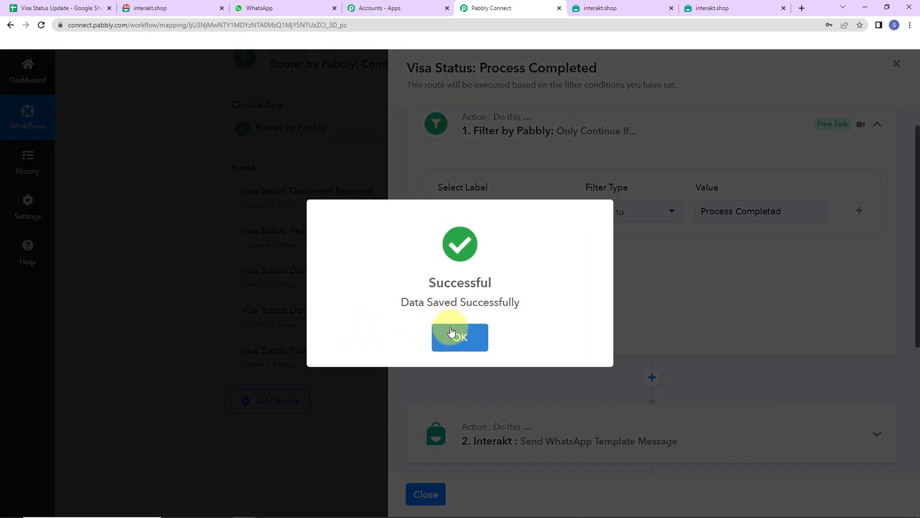
{"action": "left_click", "coordinate": [453, 334]}
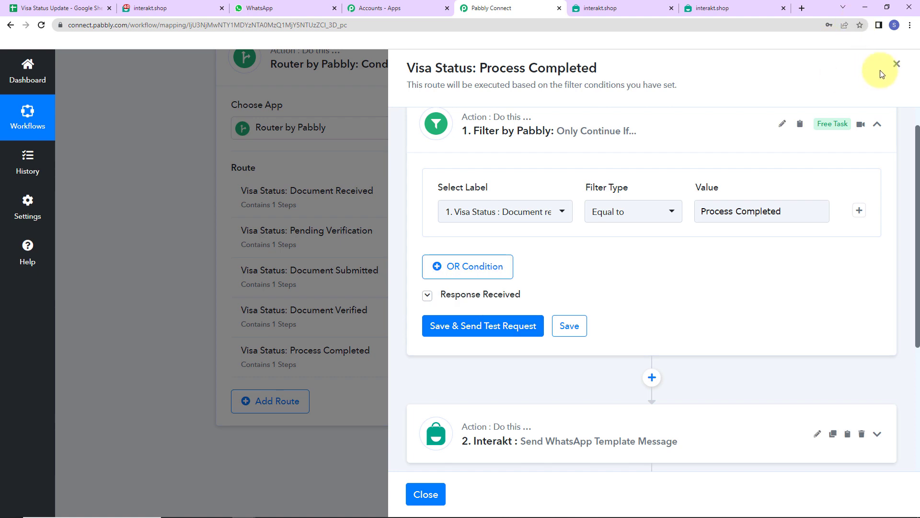
{"action": "left_click", "coordinate": [897, 63]}
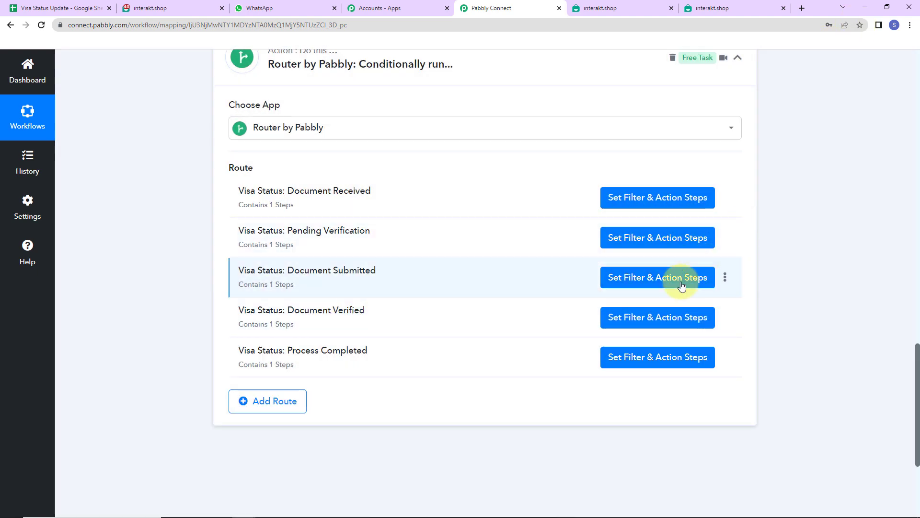
Review the Document Verified route's filter value, then close its panel.
{"action": "left_click", "coordinate": [643, 325]}
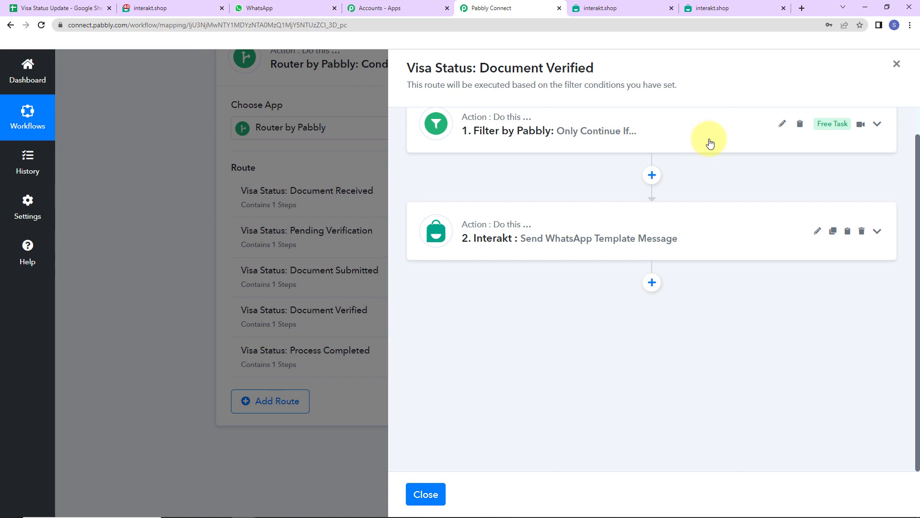
{"action": "left_click", "coordinate": [709, 137]}
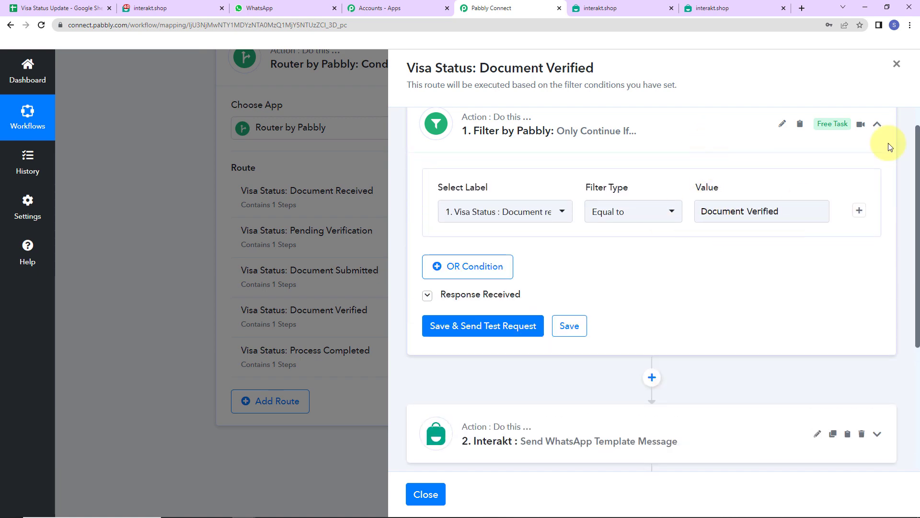
{"action": "left_click", "coordinate": [896, 65]}
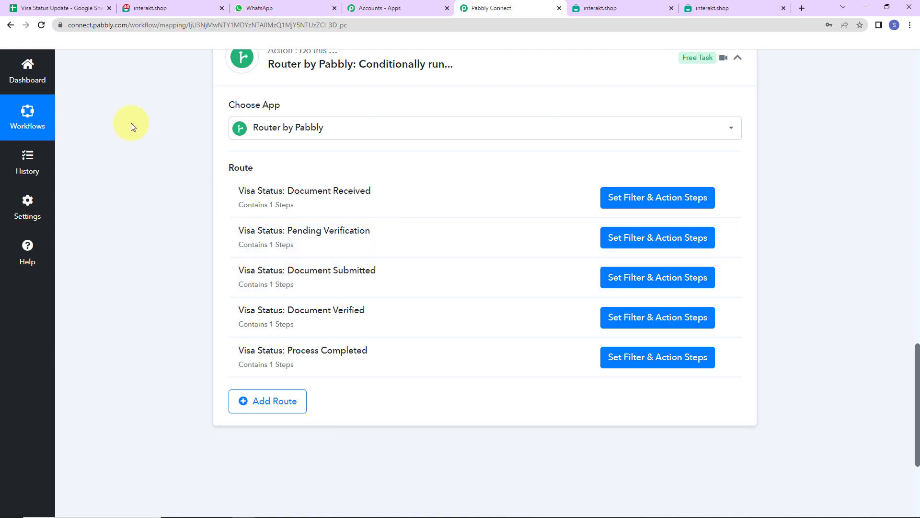
Set cell E4's Visa Status to Process Completed in the spreadsheet.
{"action": "left_click", "coordinate": [74, 9]}
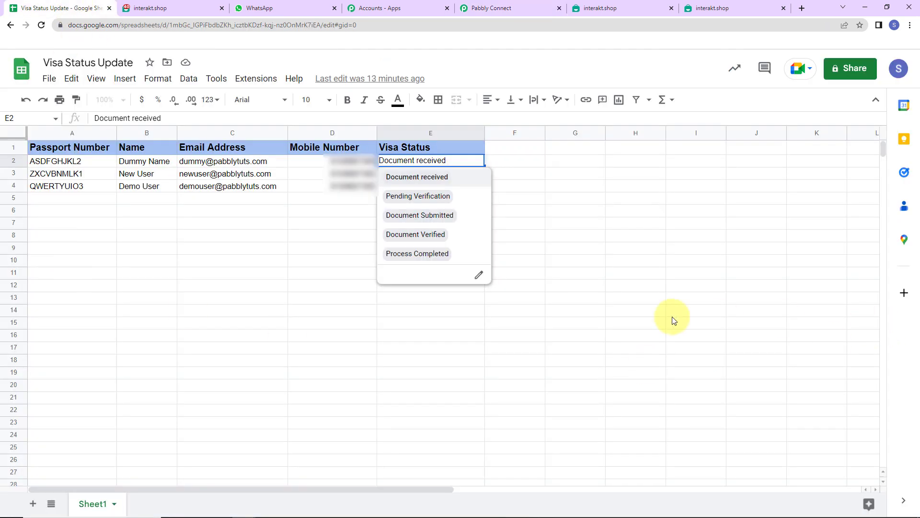
{"action": "left_click", "coordinate": [550, 312]}
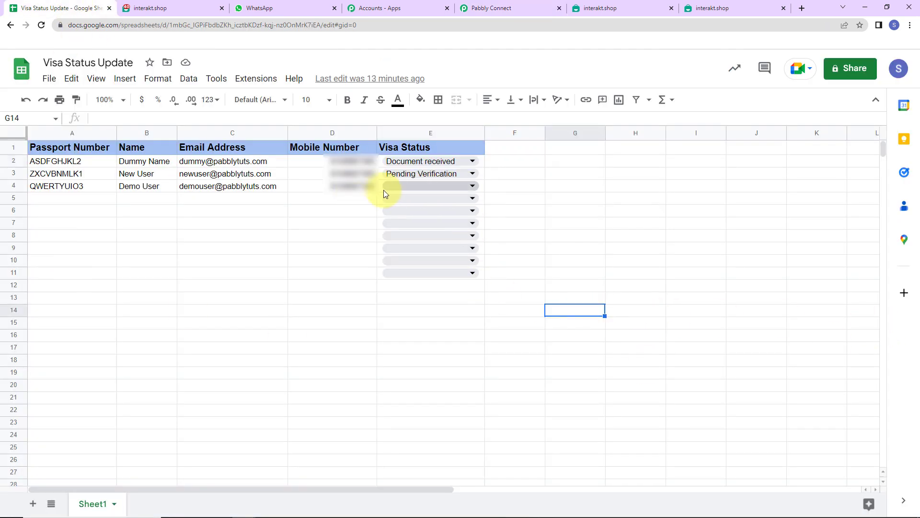
{"action": "left_click", "coordinate": [471, 185]}
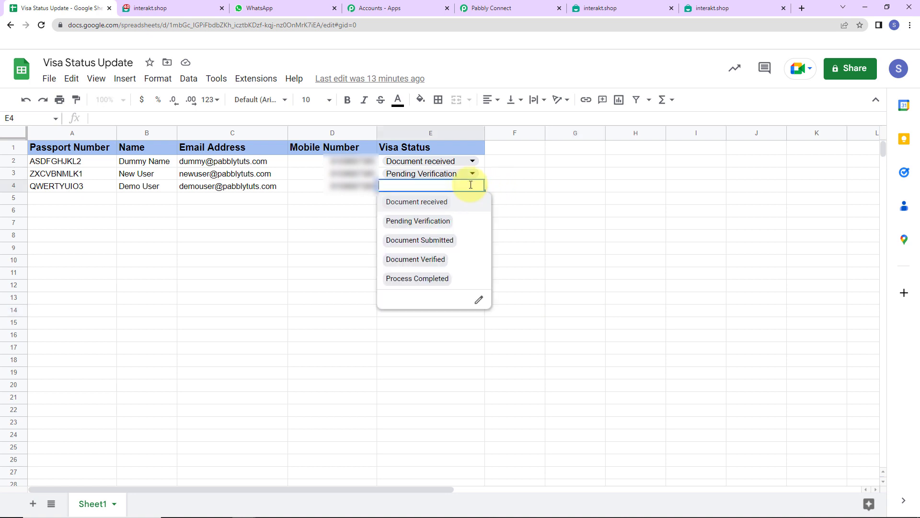
{"action": "left_click", "coordinate": [392, 279]}
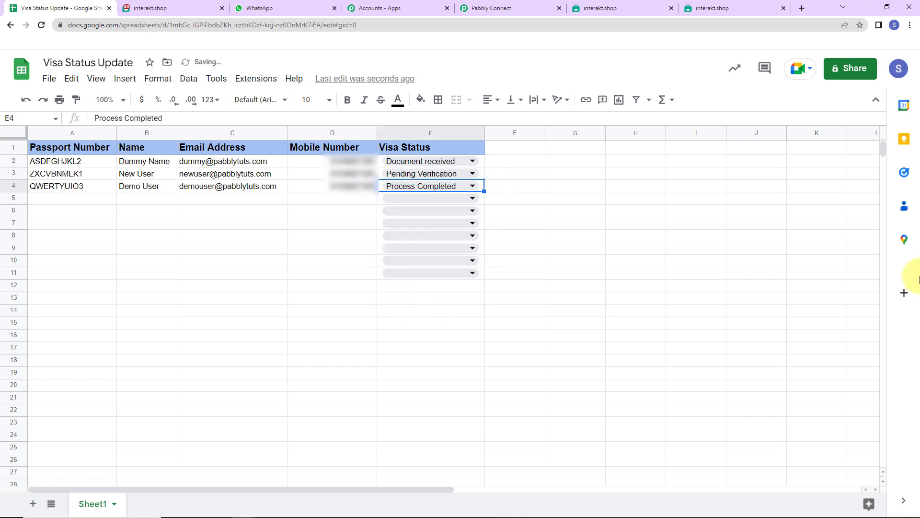
{"action": "key", "text": "Return"}
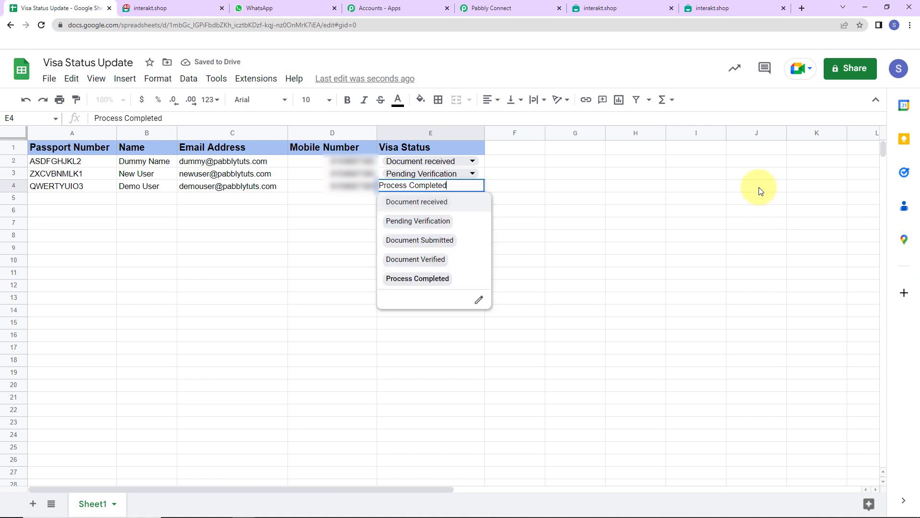
{"action": "left_click", "coordinate": [607, 274]}
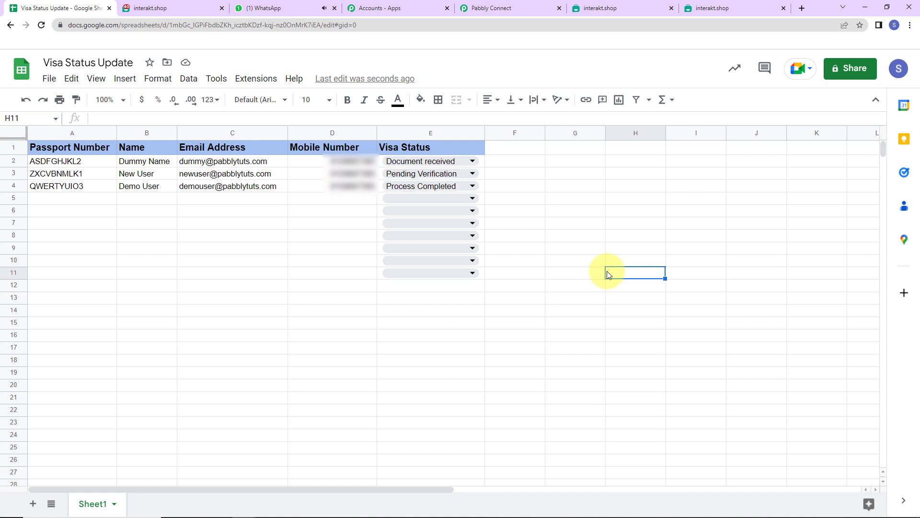
Check WhatsApp for the Process Completed status message, then return to Pabbly Connect.
{"action": "left_click", "coordinate": [306, 8]}
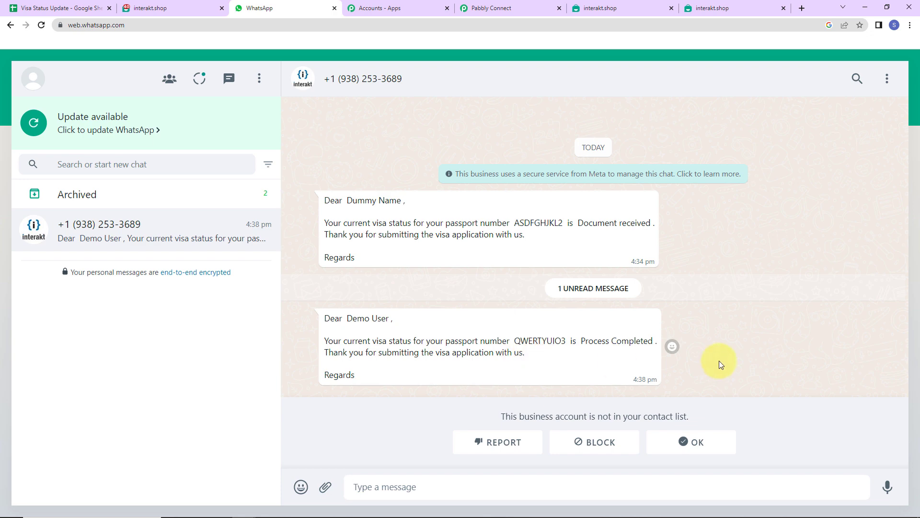
{"action": "left_click", "coordinate": [524, 8]}
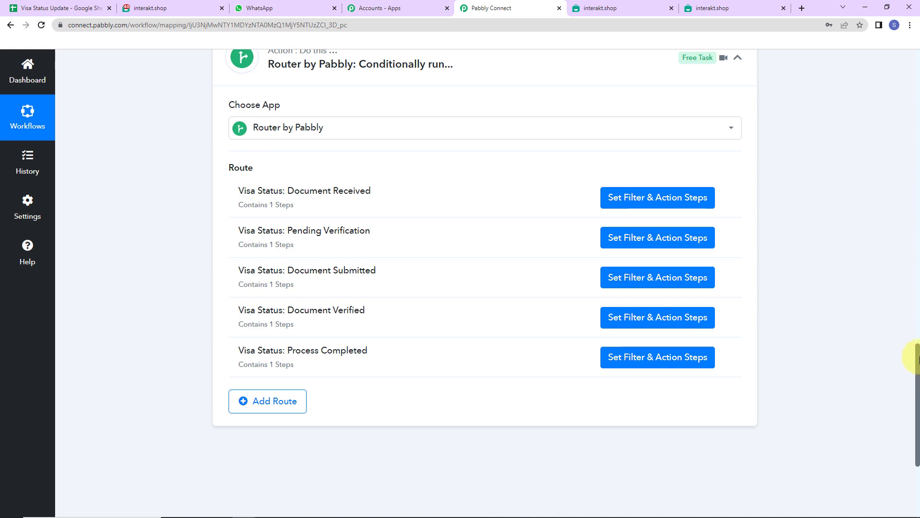
Collapse the Google Sheets trigger card and the Router action card.
{"action": "left_click_drag", "start_coordinate": [910, 355], "coordinate": [905, 99]}
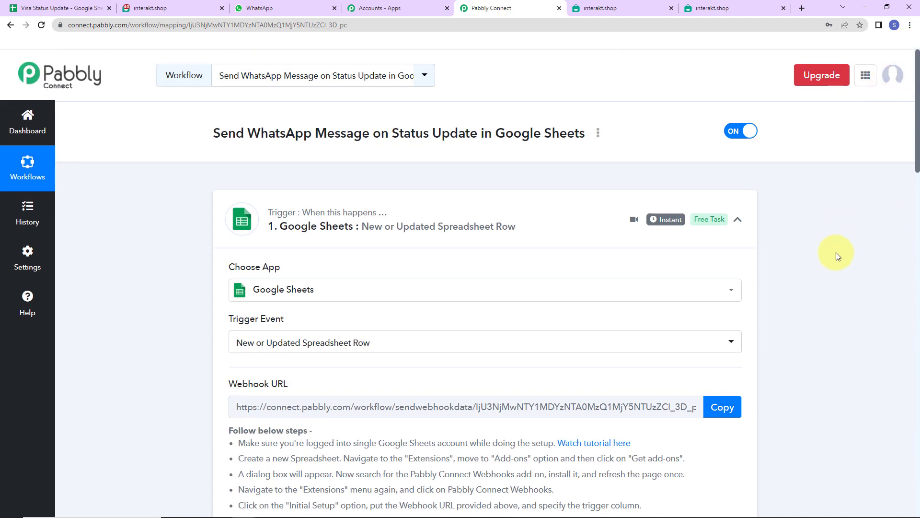
{"action": "left_click", "coordinate": [739, 220]}
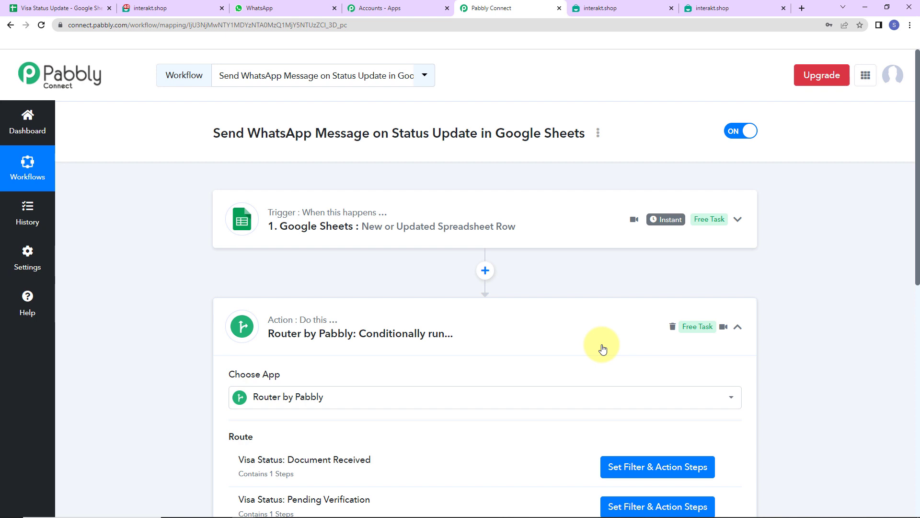
{"action": "left_click", "coordinate": [737, 327]}
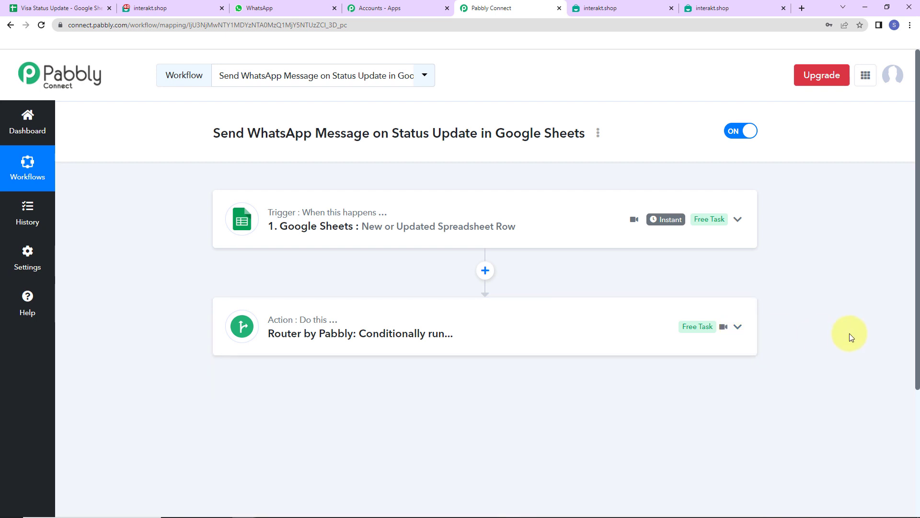